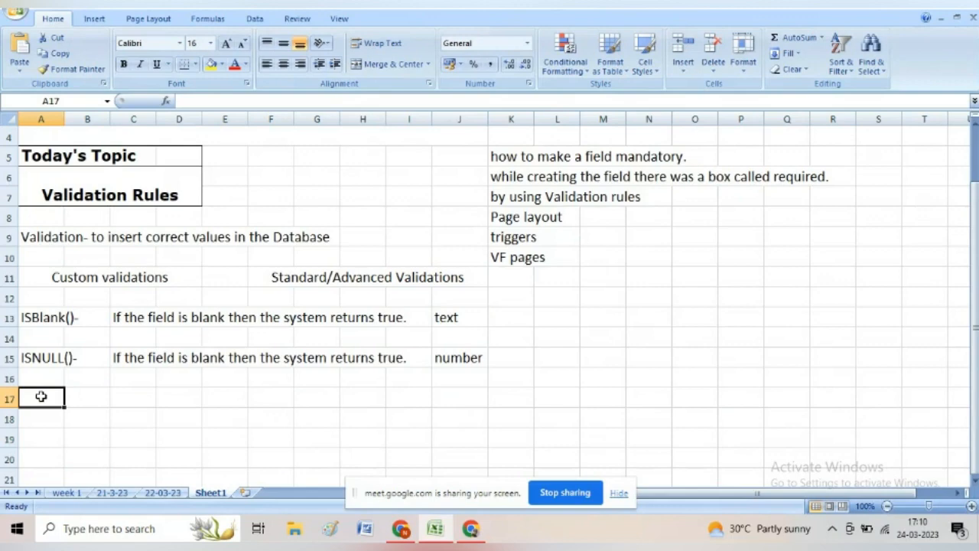
Add a Text() entry in cell A17 with the description "text is used to convert a value to text" in B17
text(Text)
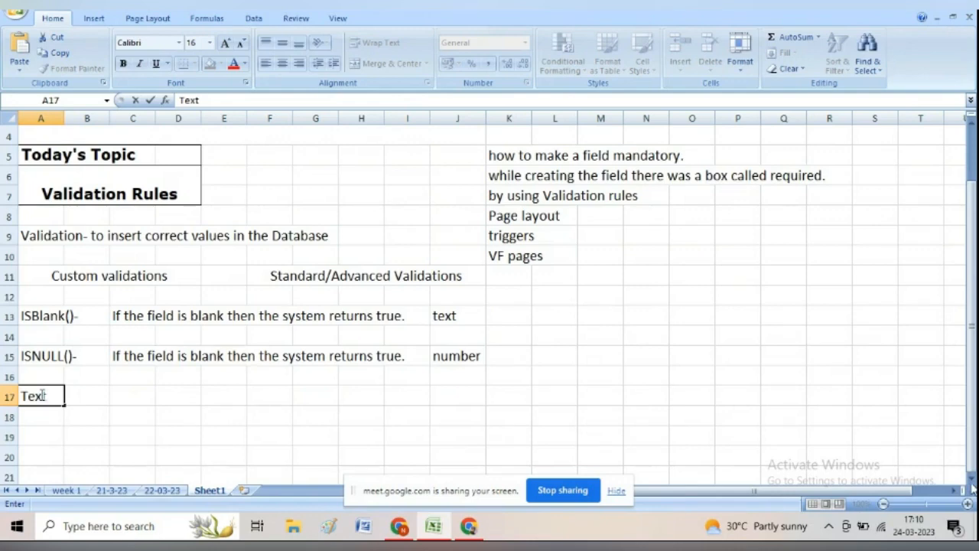
text(())
click(89, 397)
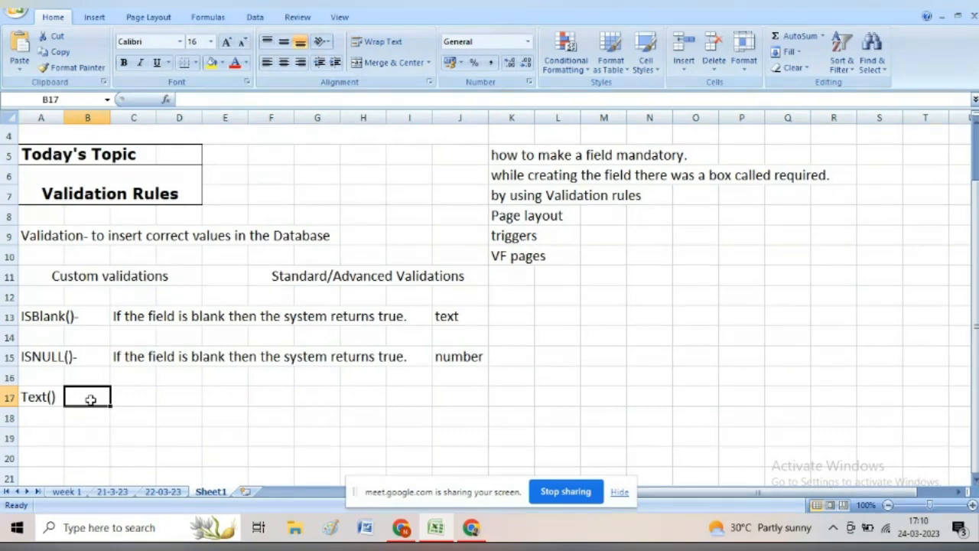
text(text)
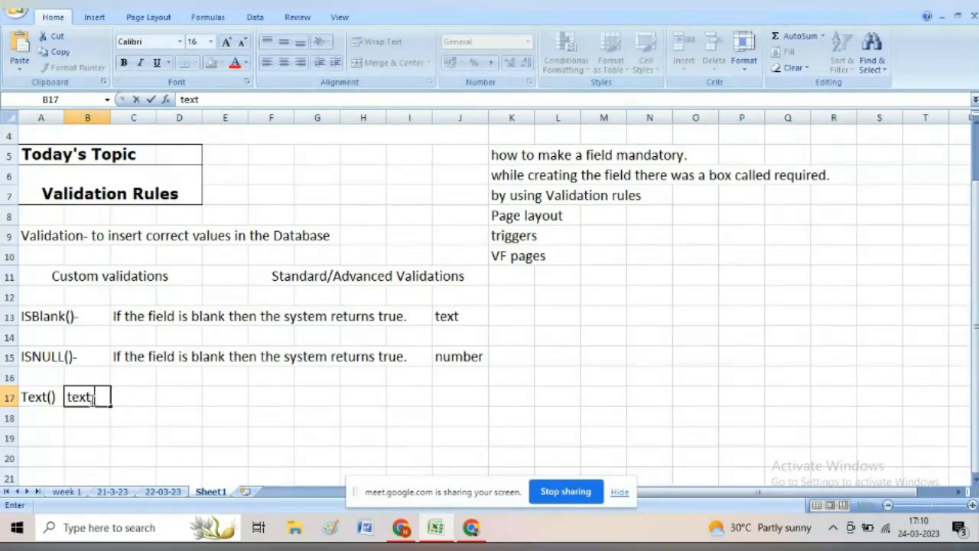
text( is used )
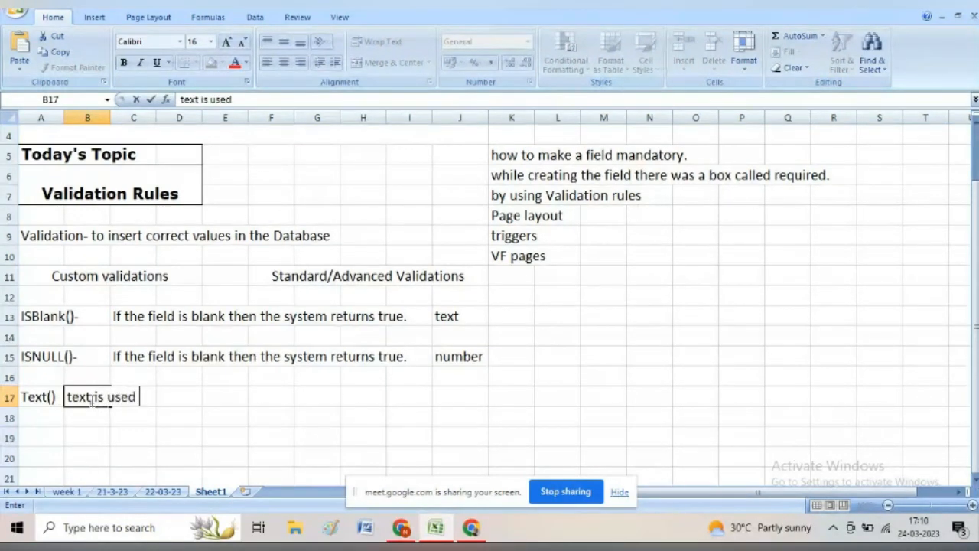
text(to convert)
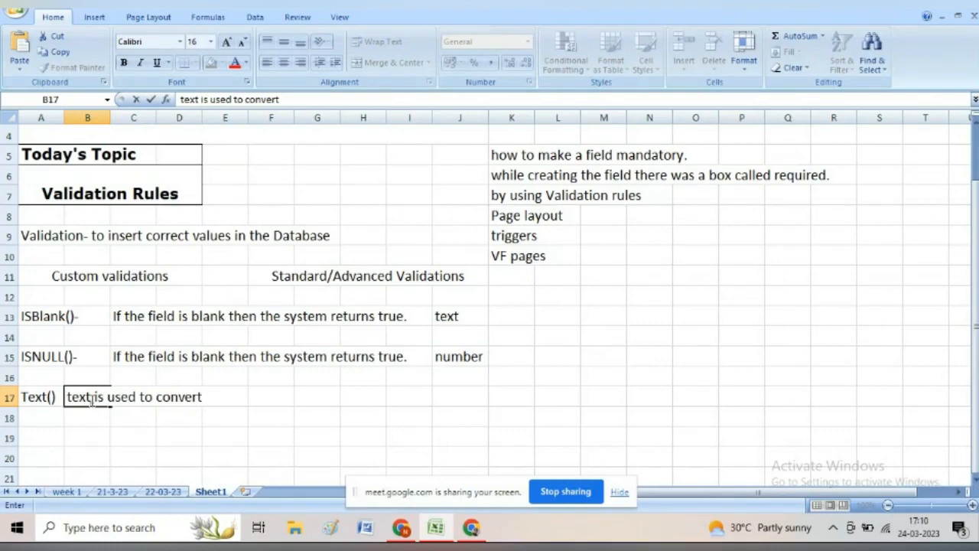
text(a value )
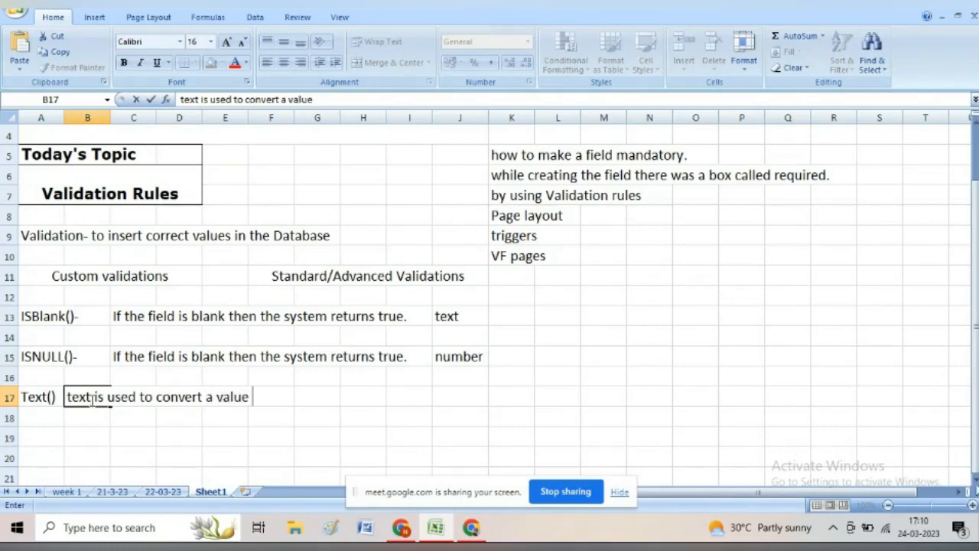
text(to text)
click(228, 433)
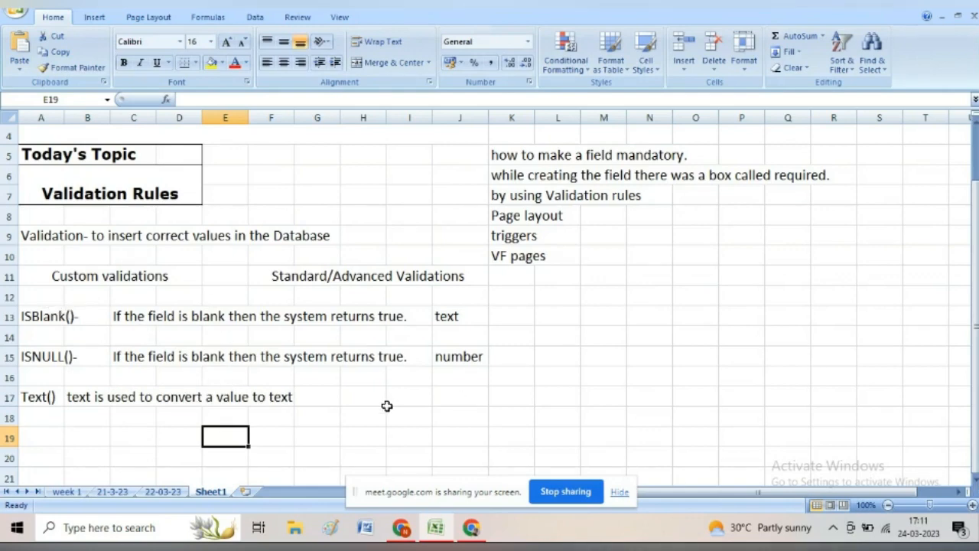
List the logical operators AND, OR and NOT in cells E19 to E21
scroll(975, 484, down, 2)
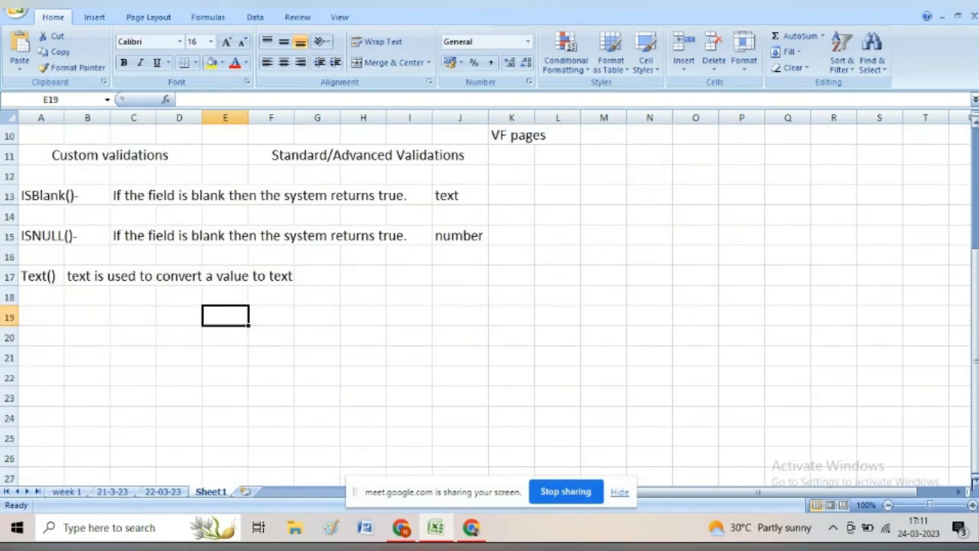
click(975, 484)
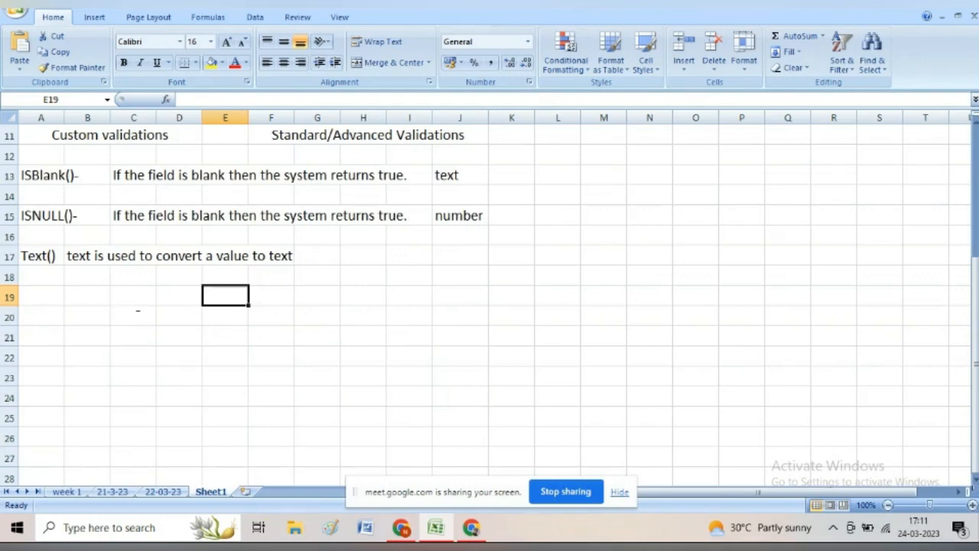
click(470, 528)
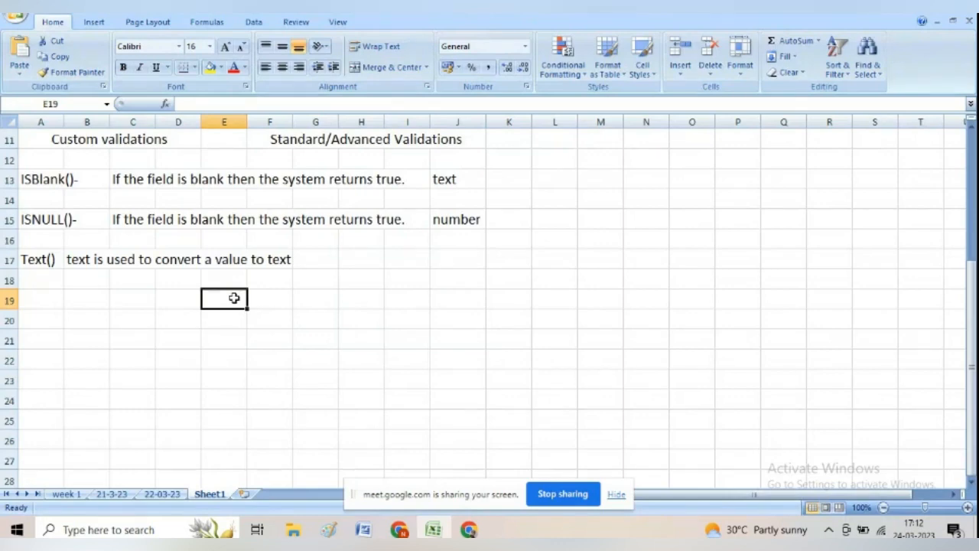
text(An)
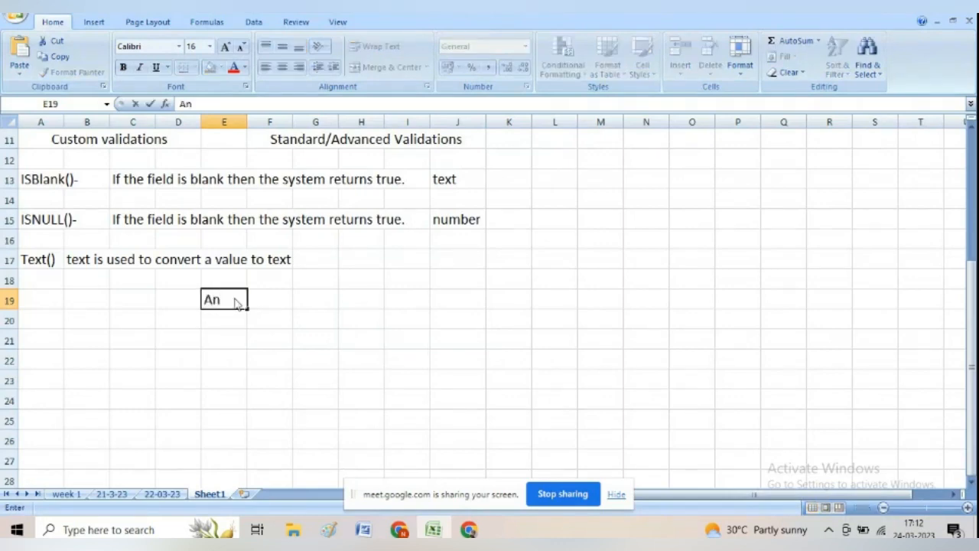
key(BackSpace)
text(ND)
key(Return)
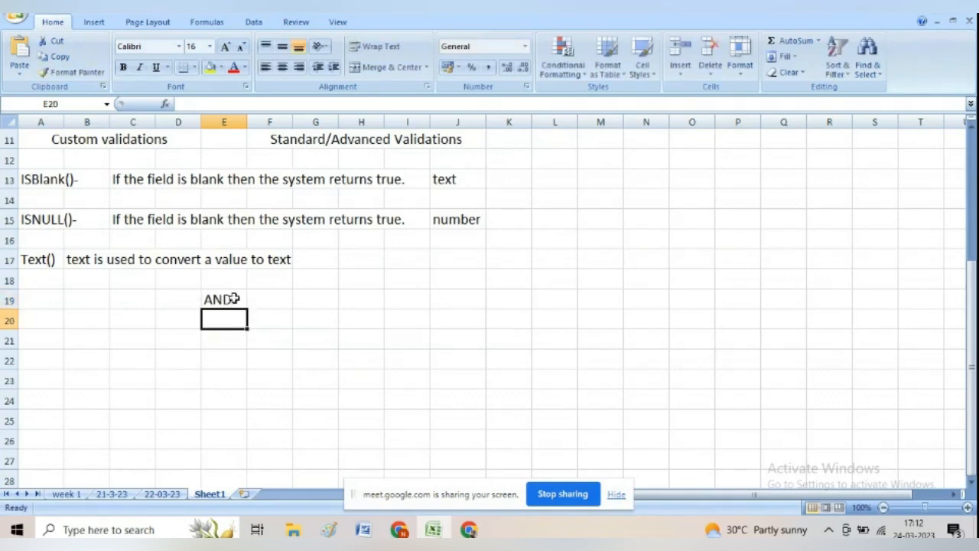
text(OR)
key(Return)
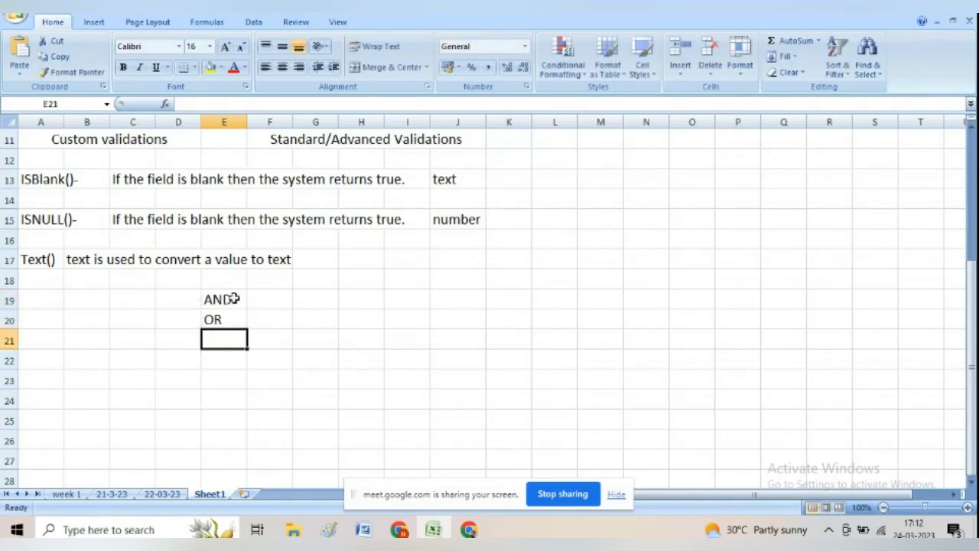
text(NOT)
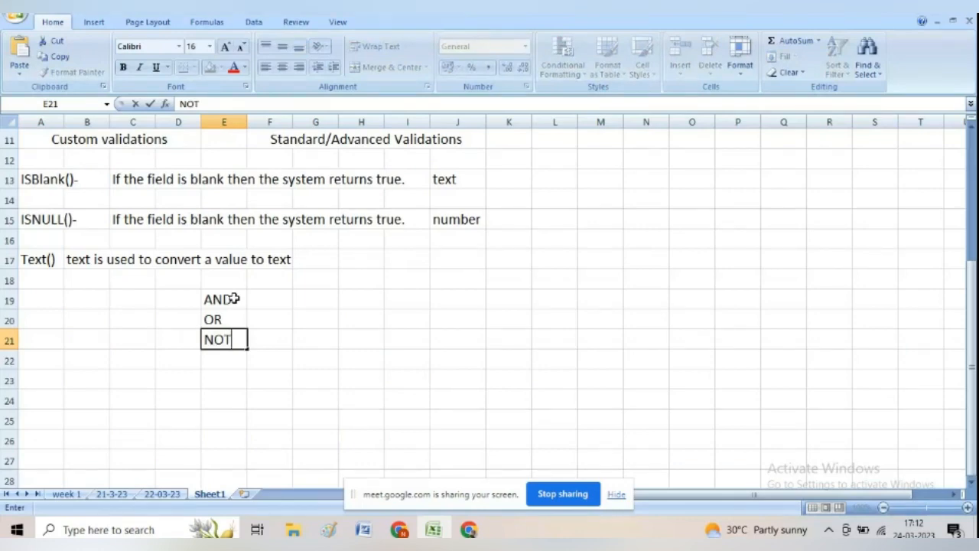
key(Return)
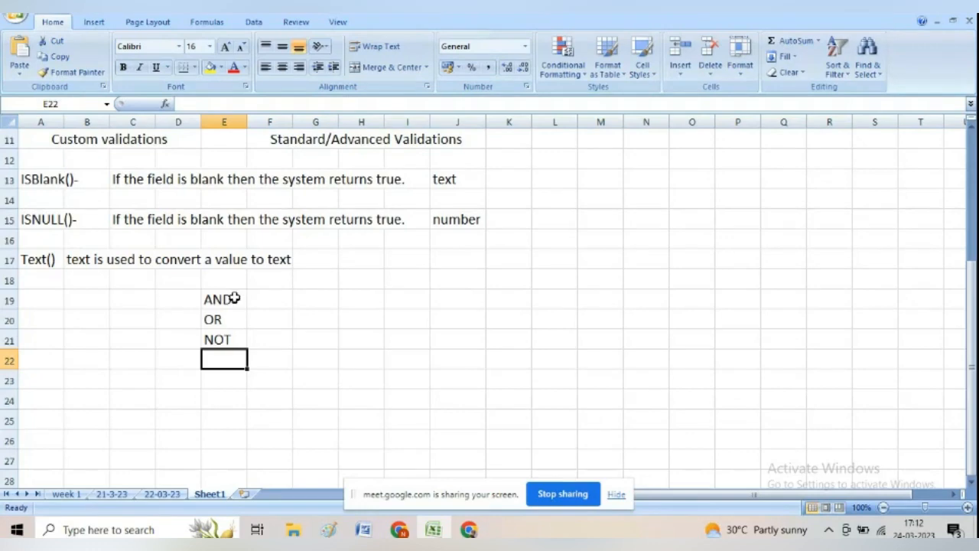
Start the truth table's header row with A in cell G19 and B in H19
drag(233, 298, 234, 338)
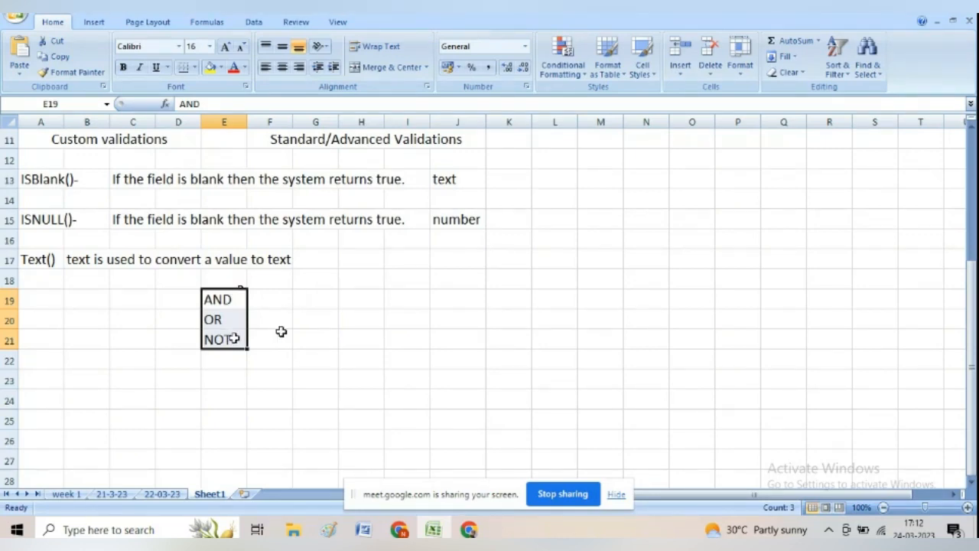
drag(296, 294, 555, 303)
click(324, 302)
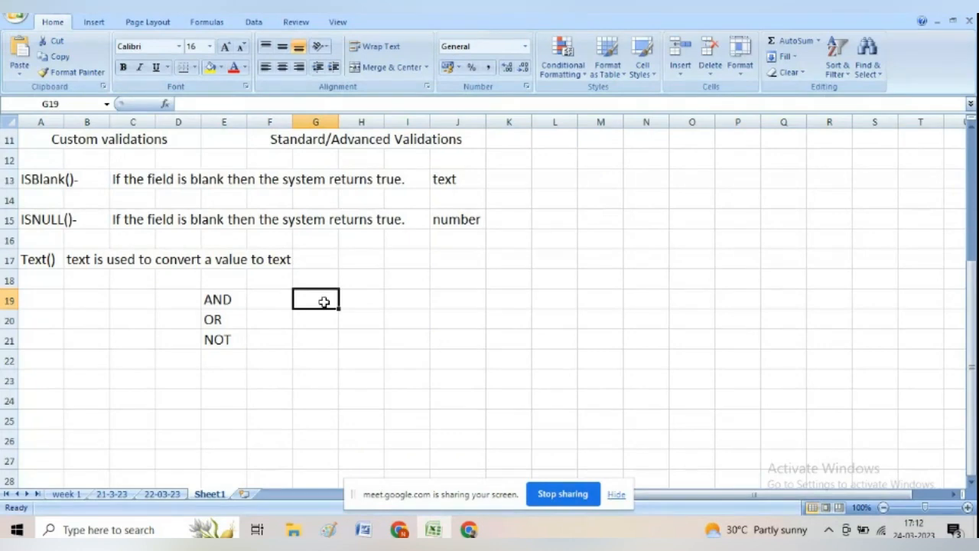
text(a)
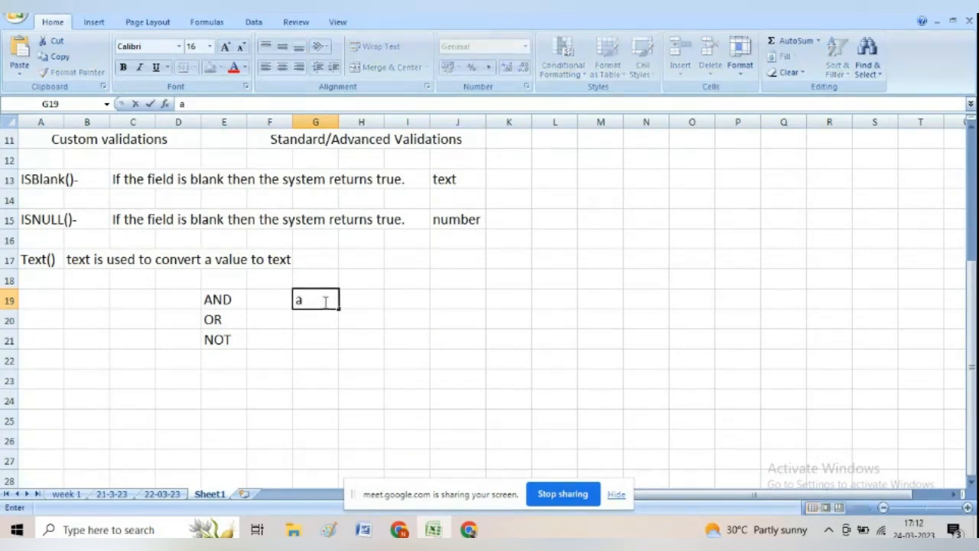
key(BackSpace)
text(A)
key(Tab)
text(B)
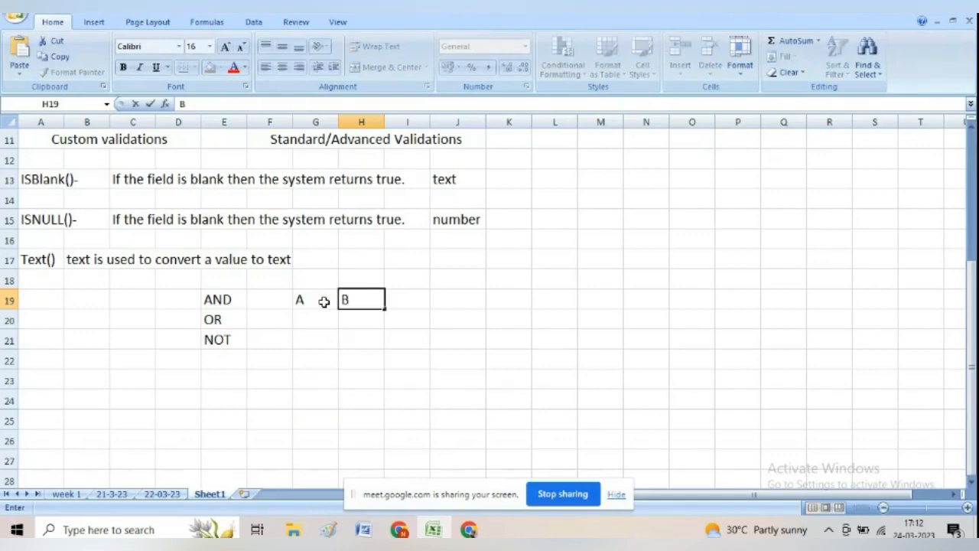
key(Tab)
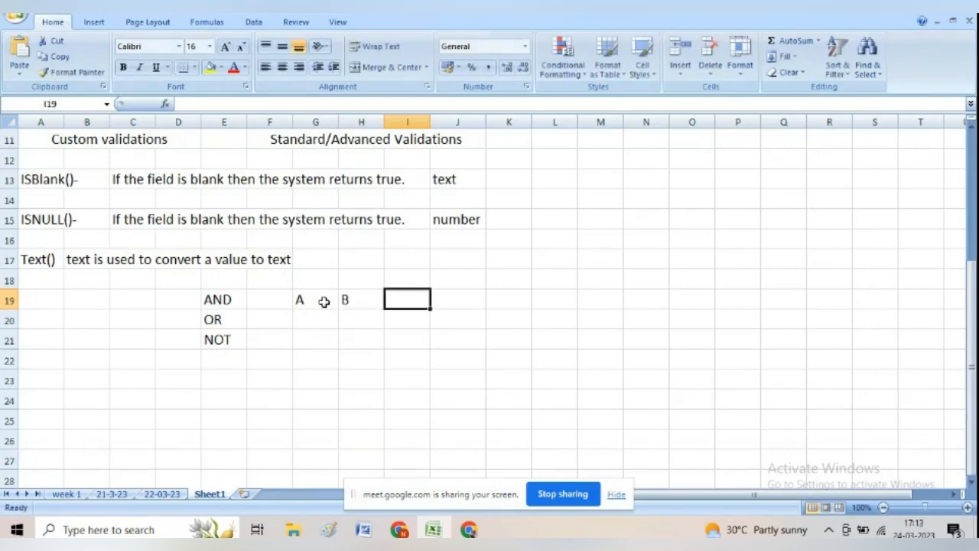
Add the heading "A AND B" in cell I19 and widen column I to fit it
text(A)
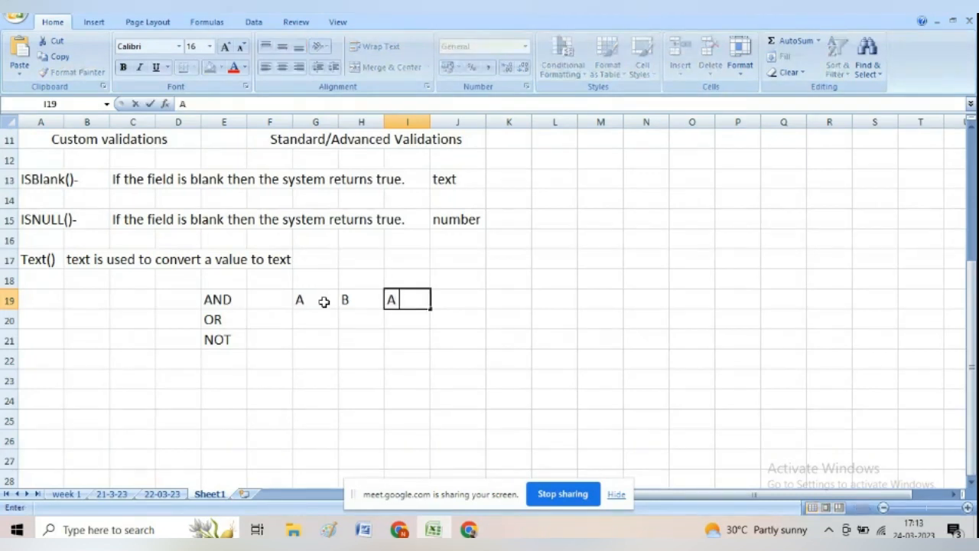
text( AND B)
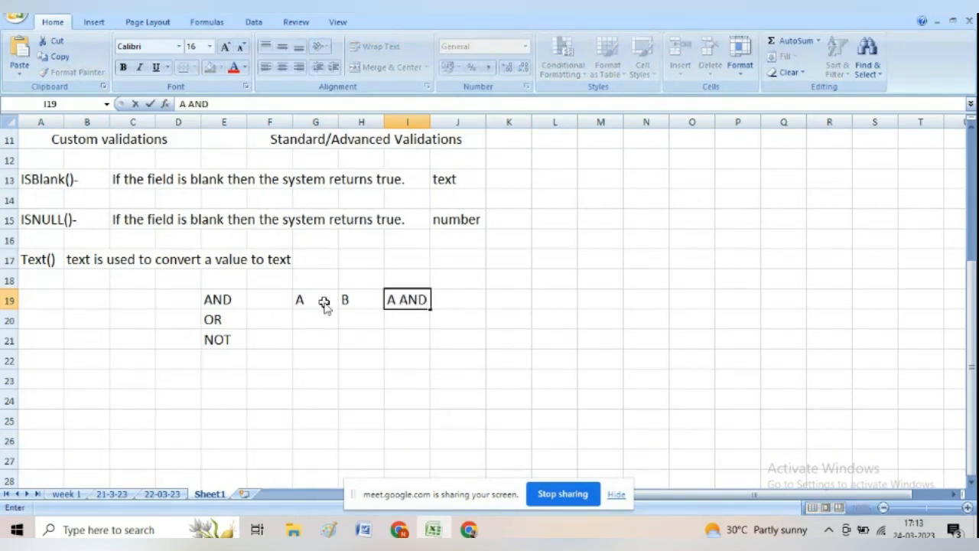
click(432, 120)
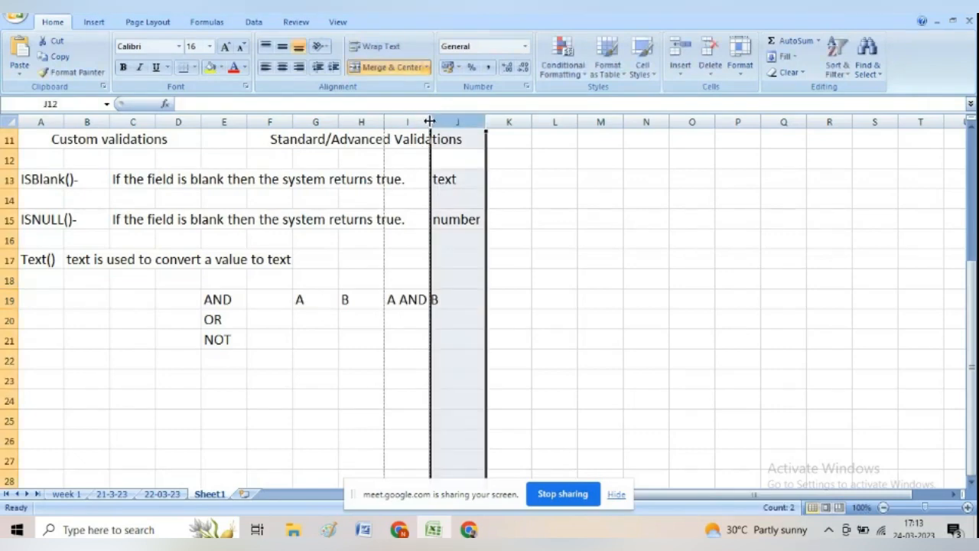
drag(432, 120, 441, 121)
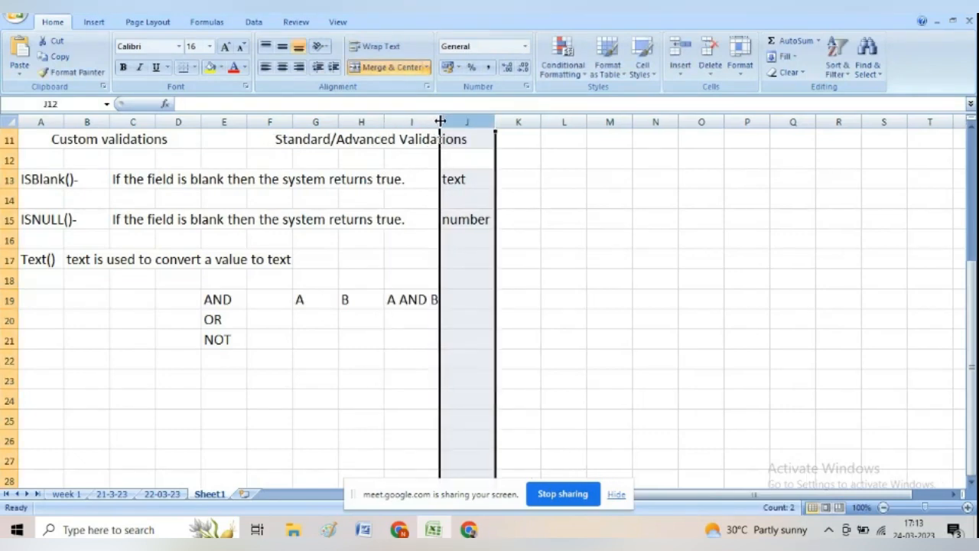
Add the headings "A OR B" in J19 and "NOT A" in K19, and widen the truth table's heading columns
click(476, 295)
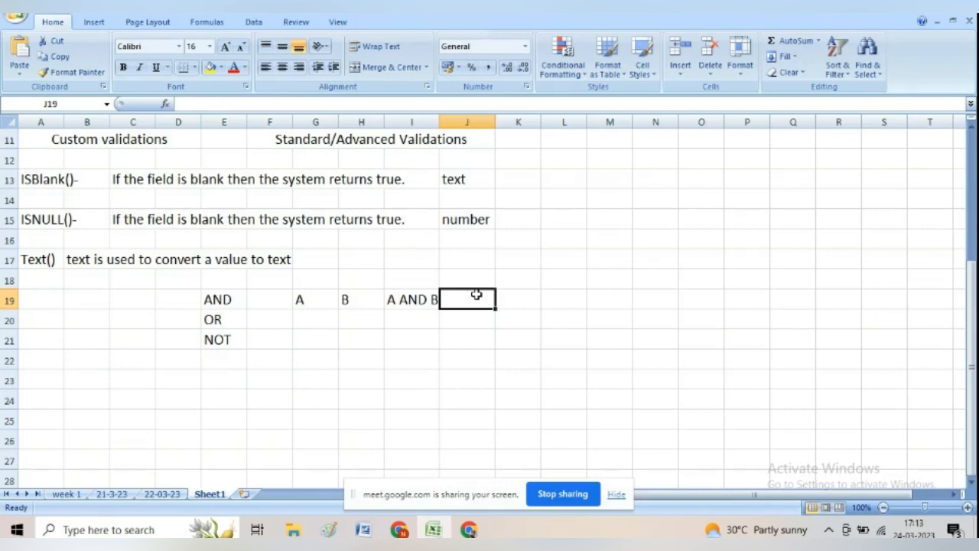
text(A )
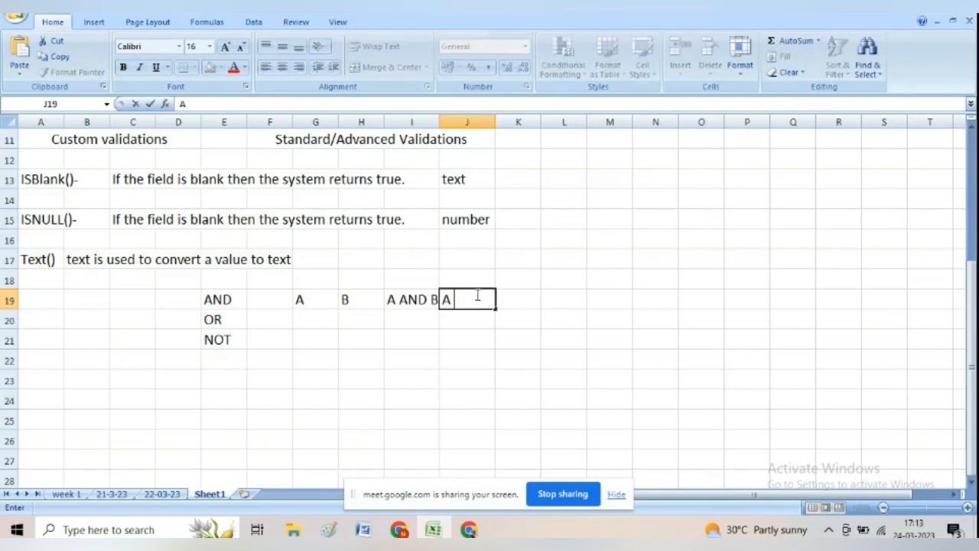
text(OR B)
key(Tab)
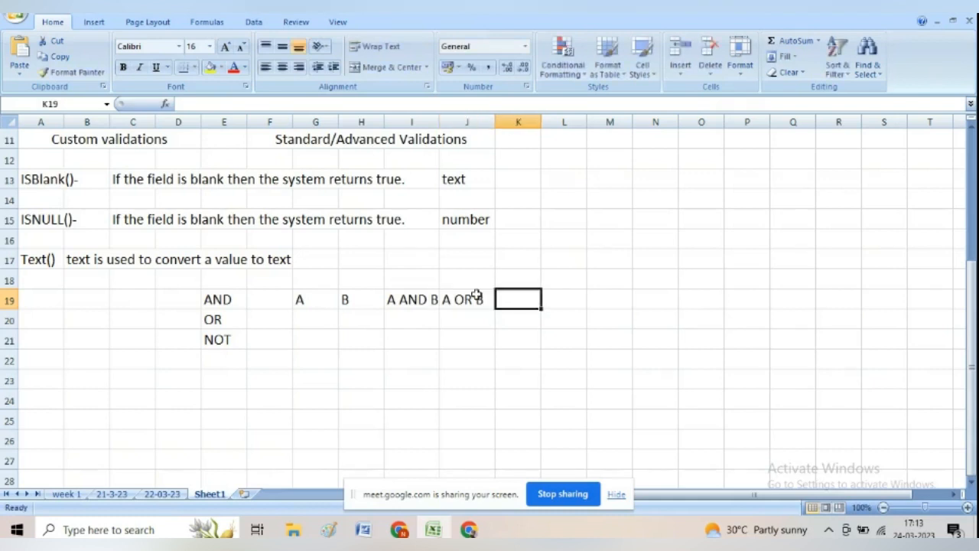
text(NOT A)
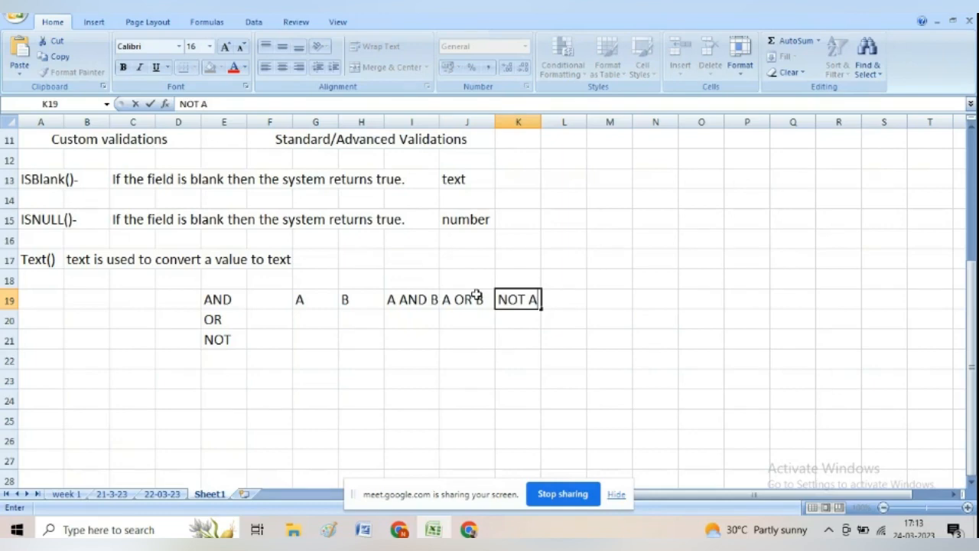
click(472, 316)
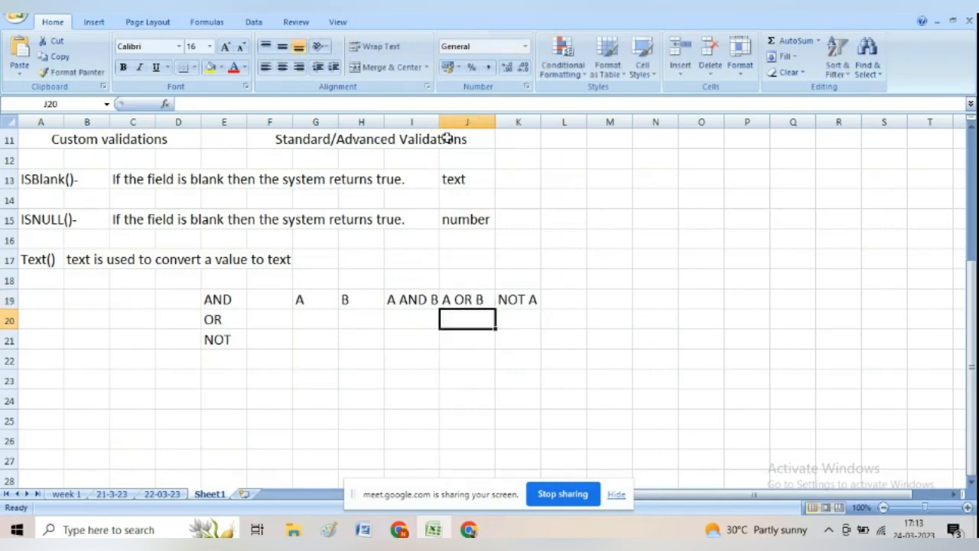
drag(441, 120, 576, 121)
Enter the label "AND-" in cell B24 below the operator list
drag(231, 297, 228, 334)
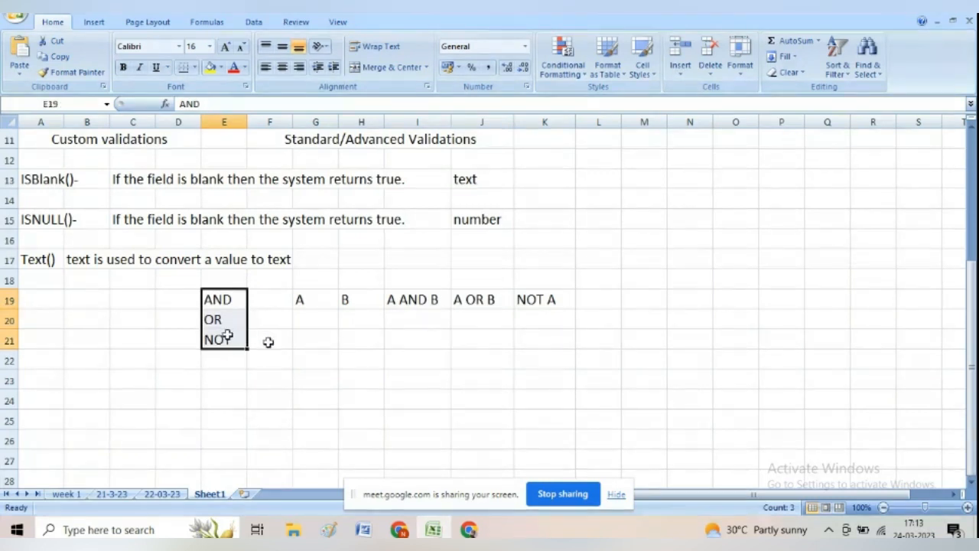
click(107, 403)
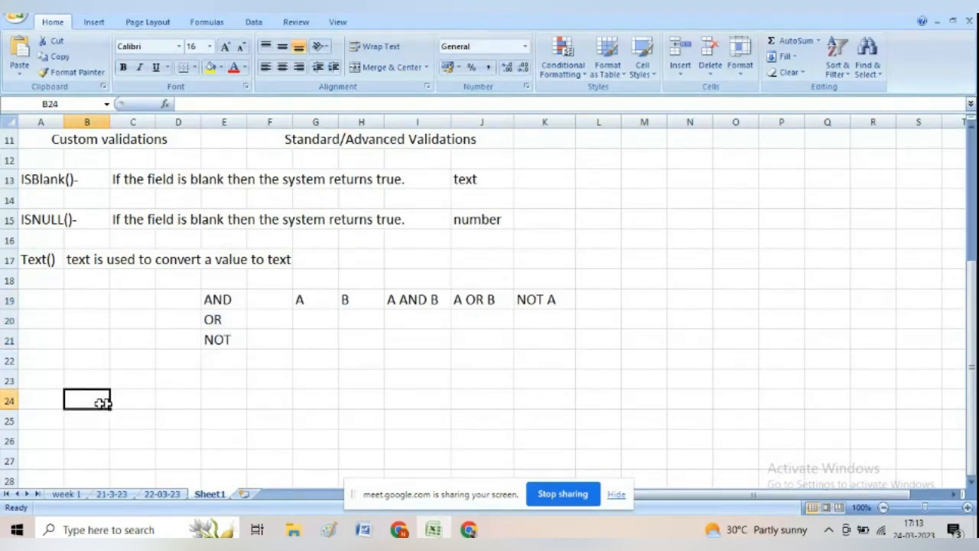
text(AND)
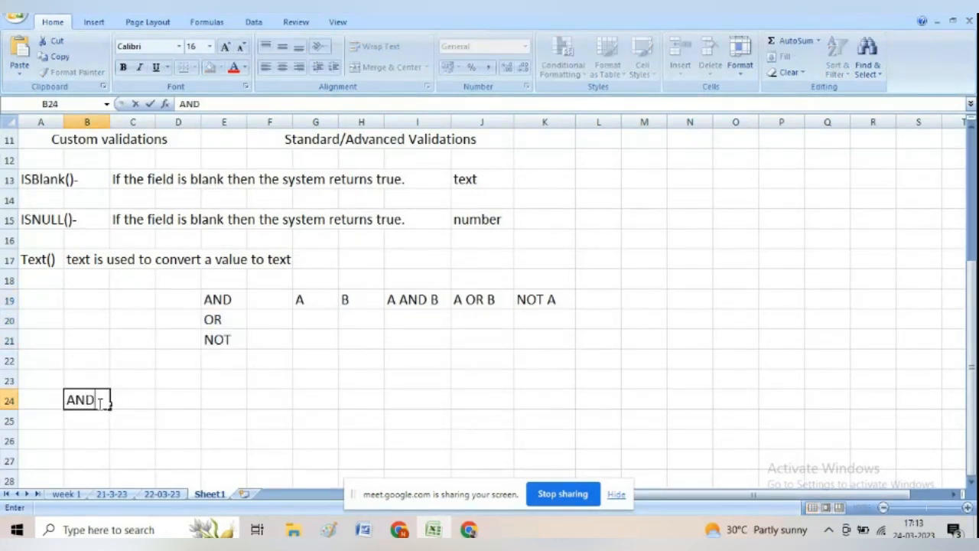
text(-)
Fill the truth table's A column in cells G20 to G23 with T, T, F, F
click(323, 323)
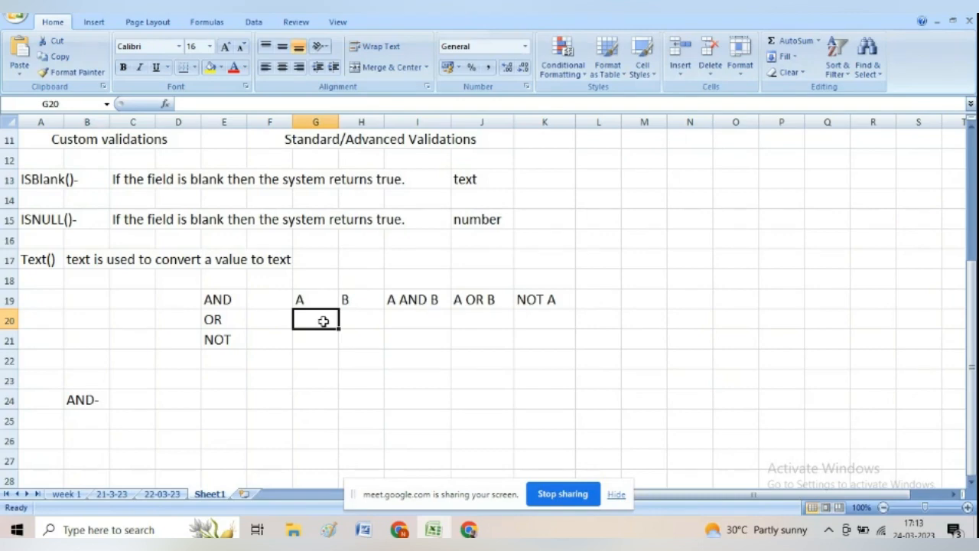
text(T)
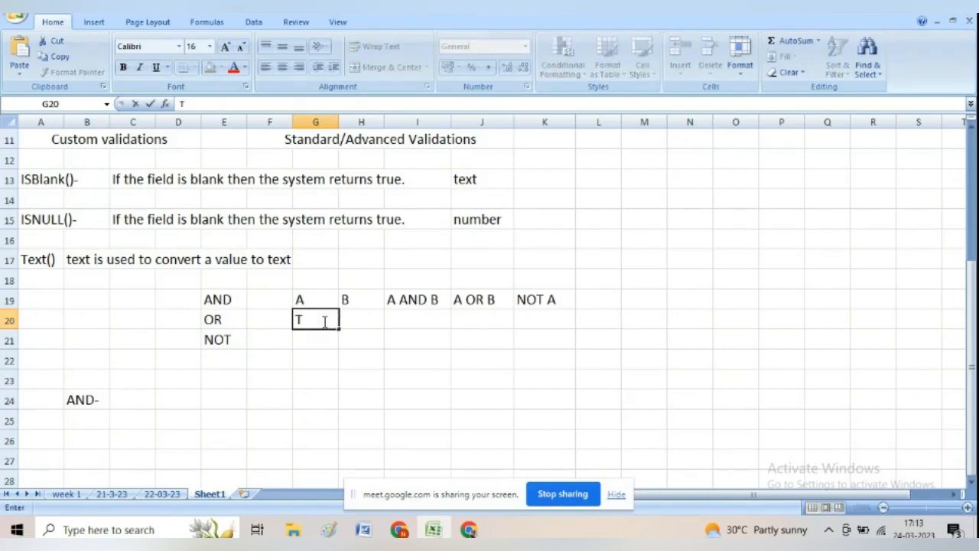
key(Return)
text(T)
key(Return)
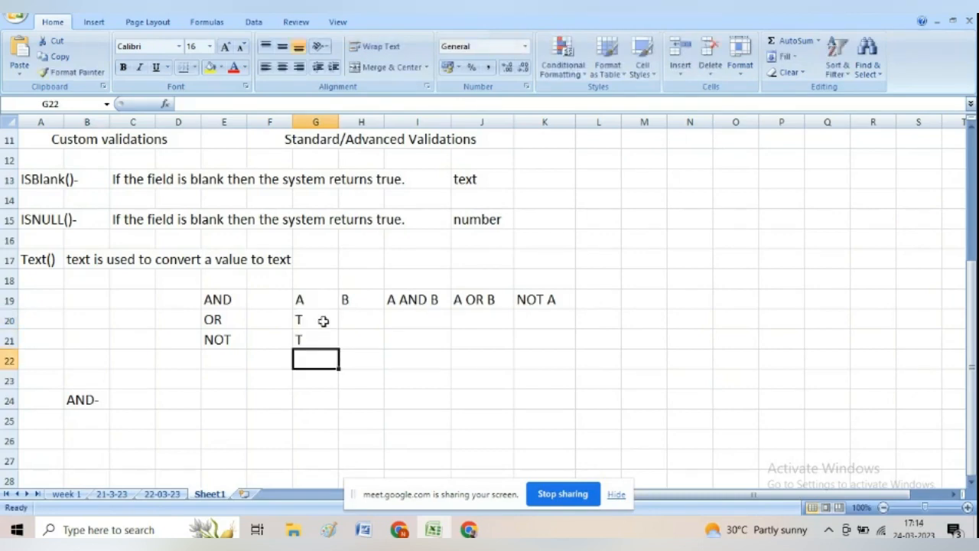
text(E)
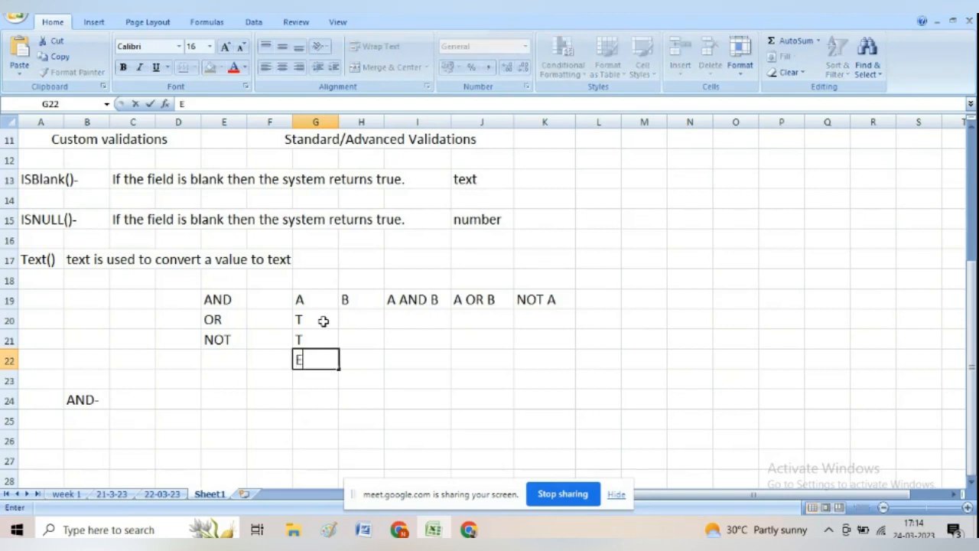
key(BackSpace)
text(F)
key(Return)
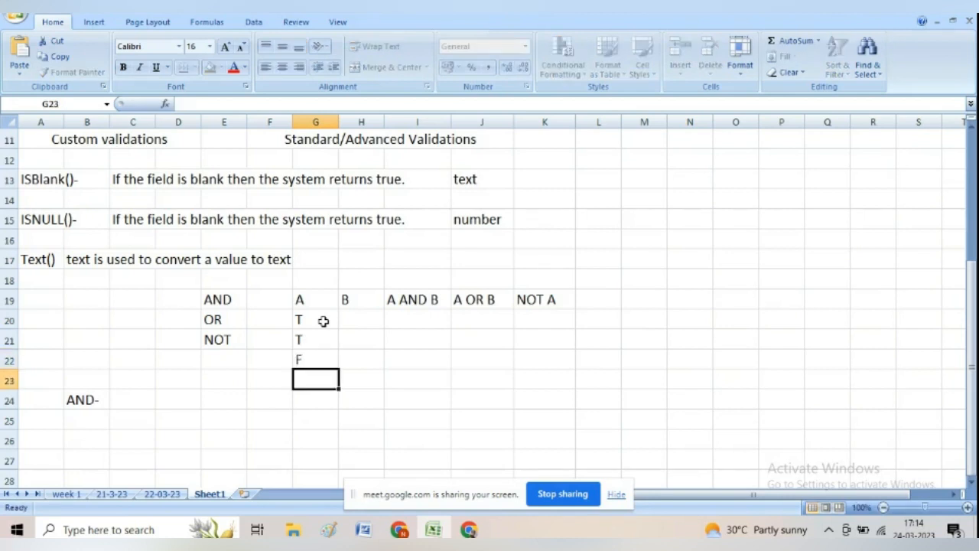
text(F)
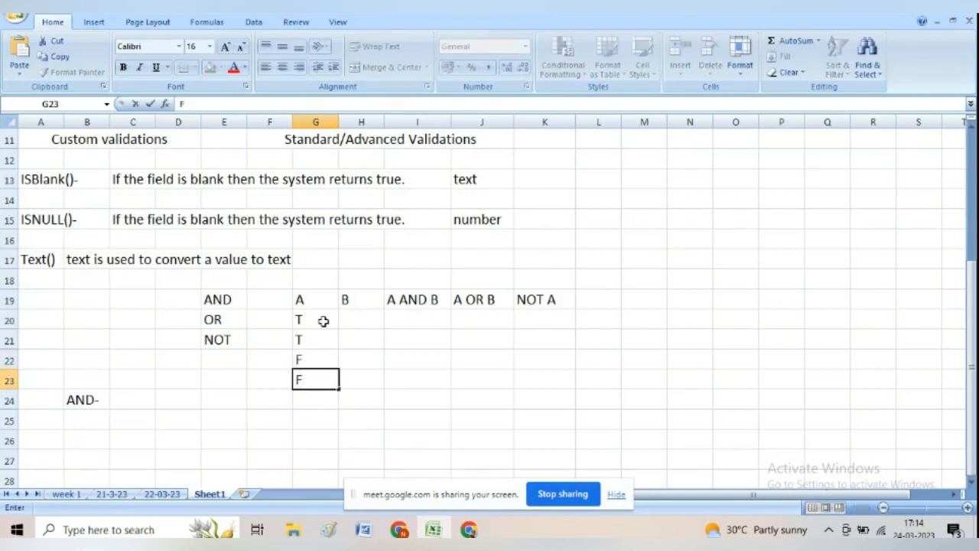
key(Tab)
Fill the truth table's B column in cells H20 to H23 with T, F, T, F
key(Up)
key(Up)
key(Up)
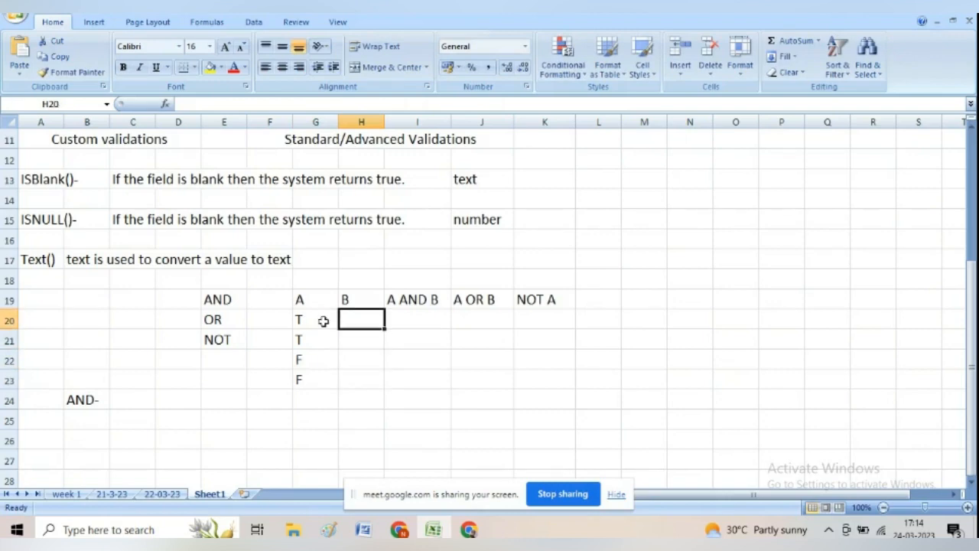
text(T)
key(Return)
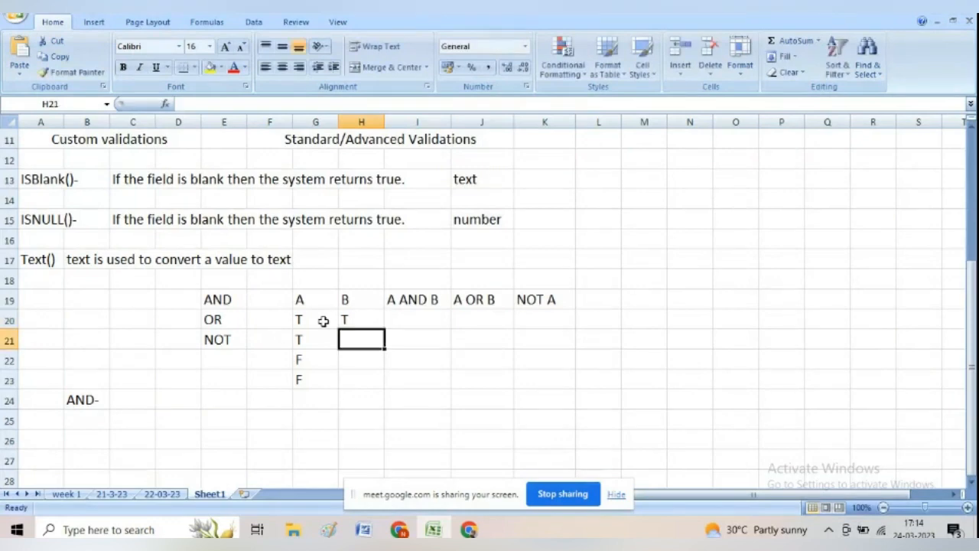
text(F)
key(Return)
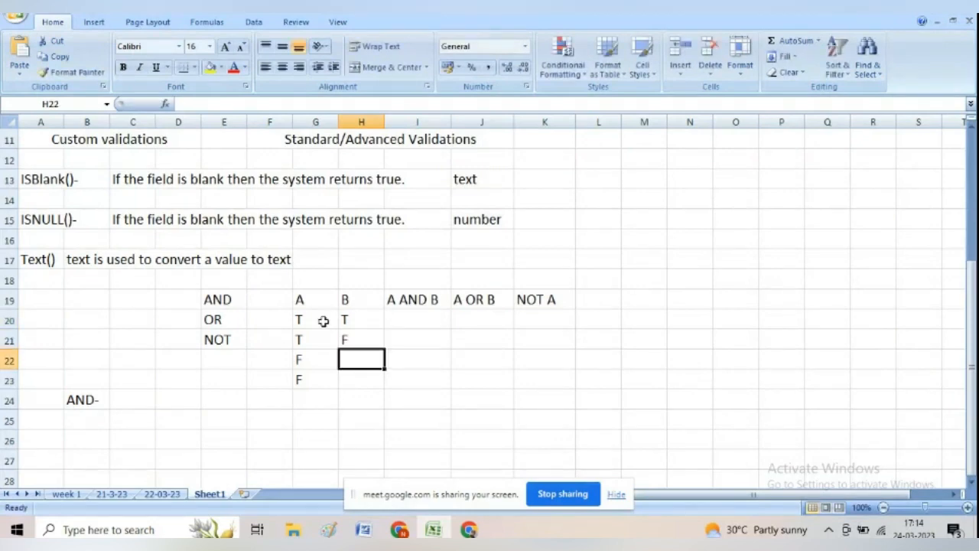
text(T)
key(Return)
text(F)
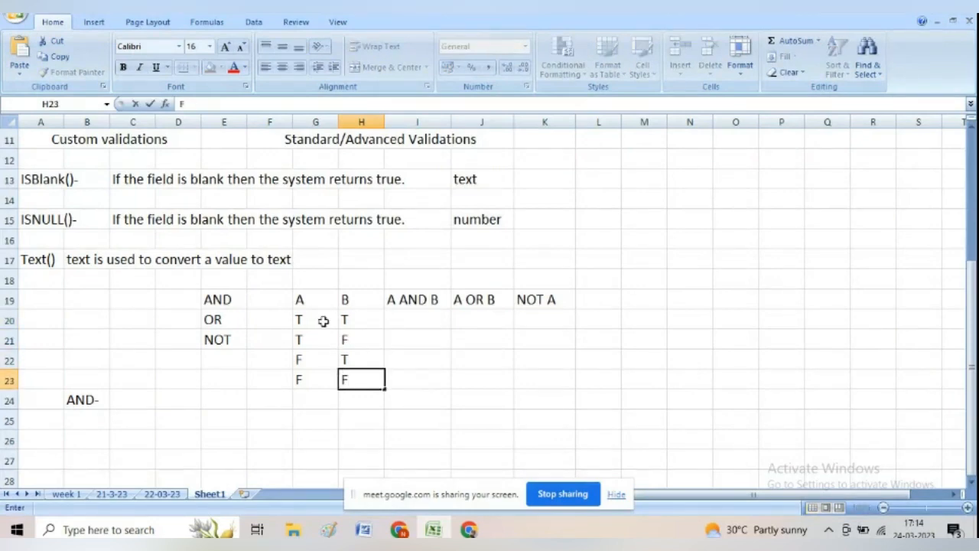
Fill the "A AND B" column in cells I20 to I23 with T, F, F, T
click(406, 312)
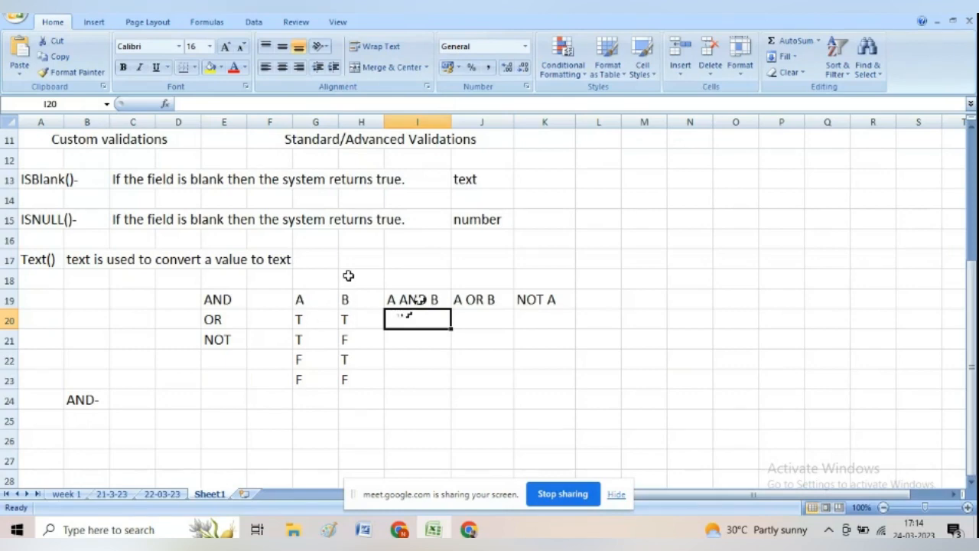
text(T)
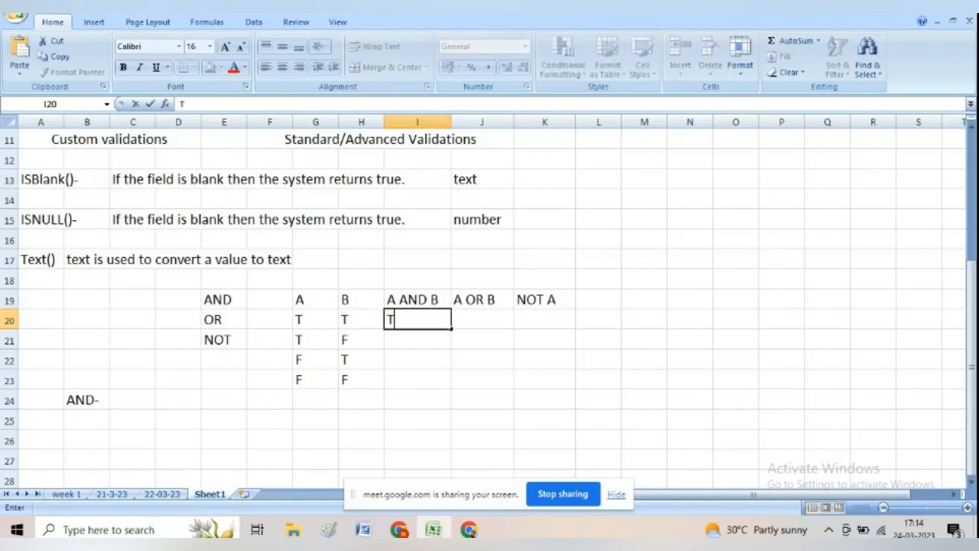
key(Return)
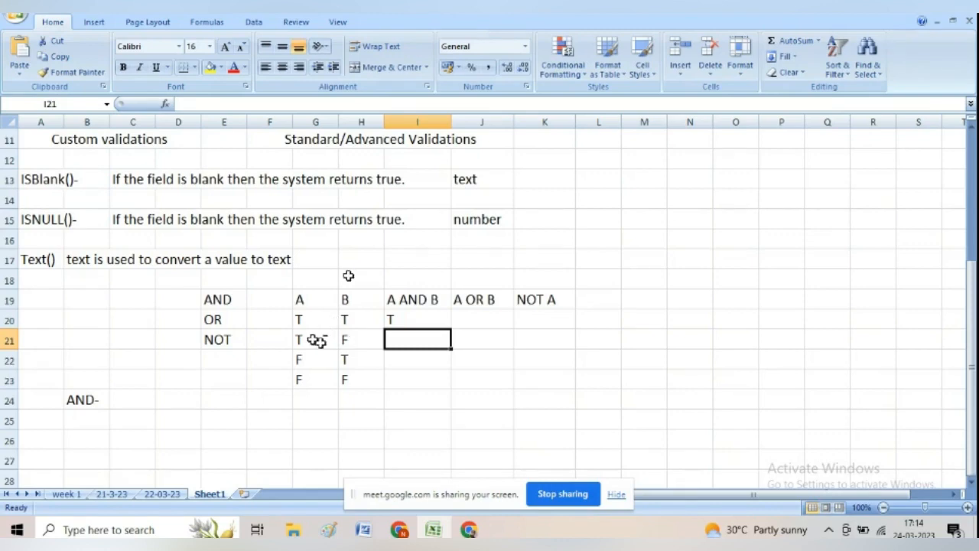
text(F)
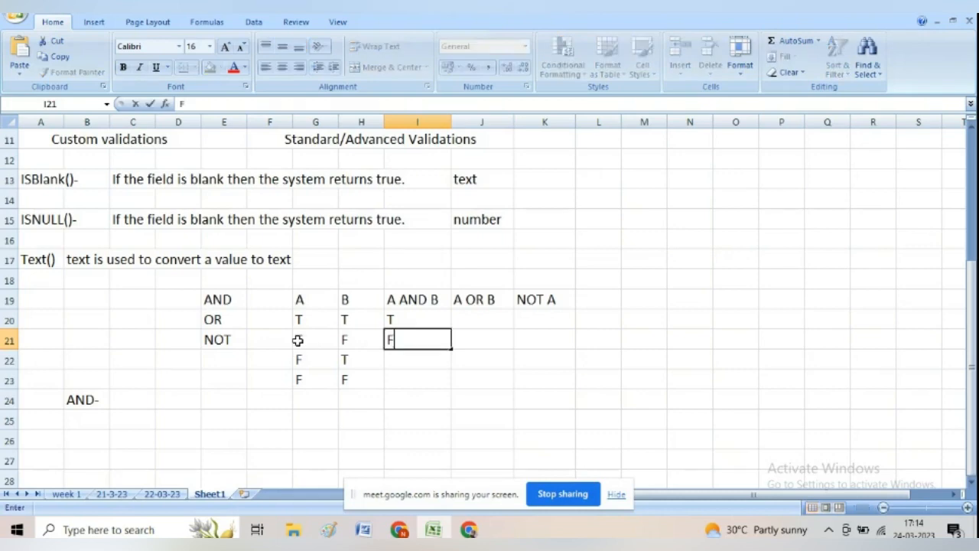
key(Return)
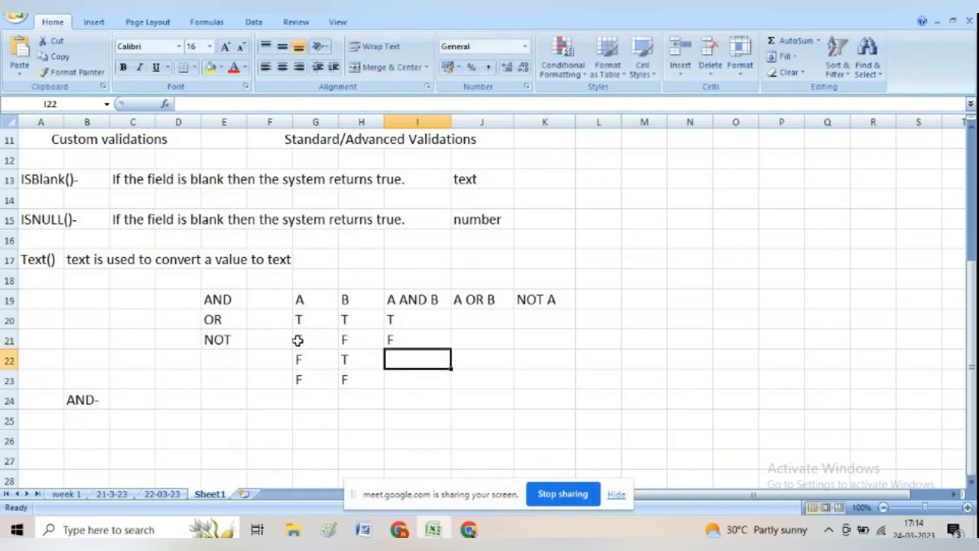
text(F)
key(Return)
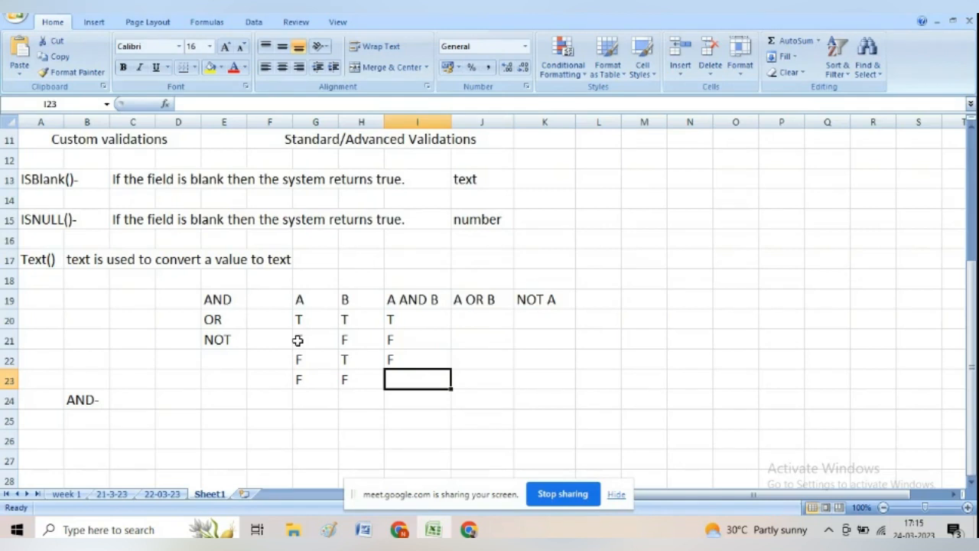
text(T)
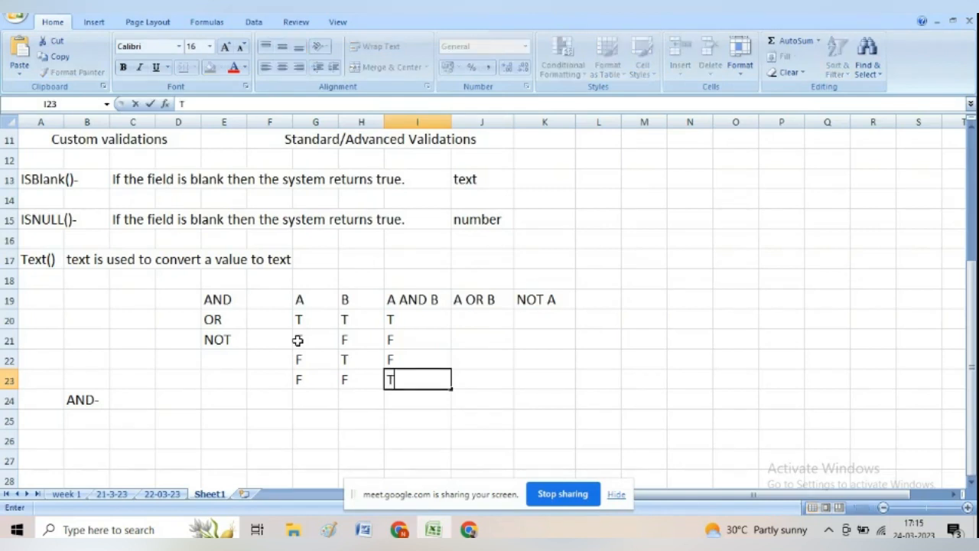
key(Up)
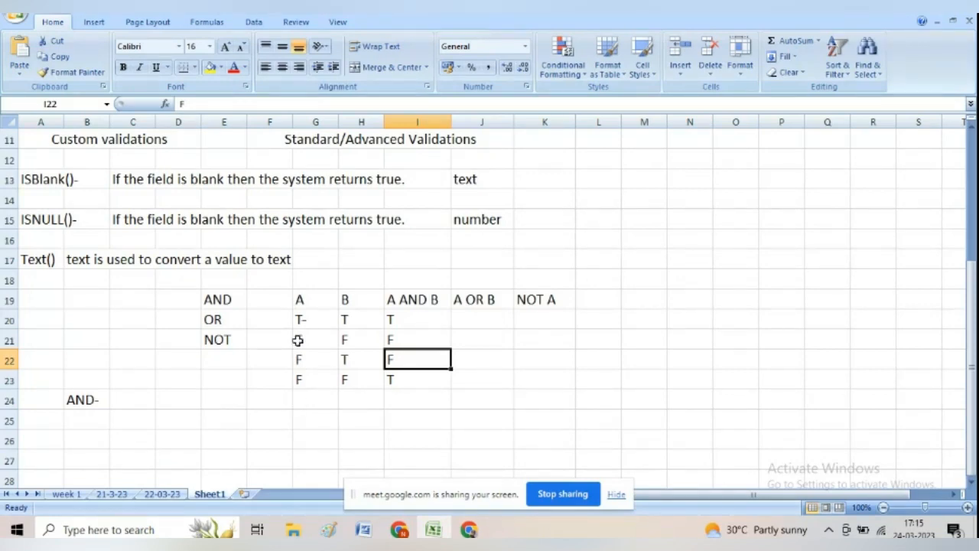
Examine the truth table rows, comparing the A and B values with the "A AND B" results, especially in rows 20 and 23
click(303, 321)
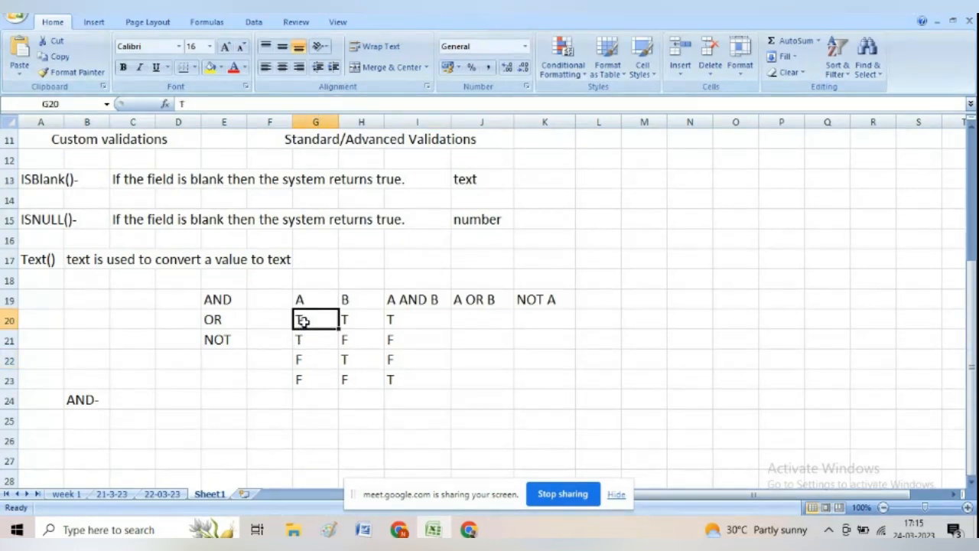
click(303, 361)
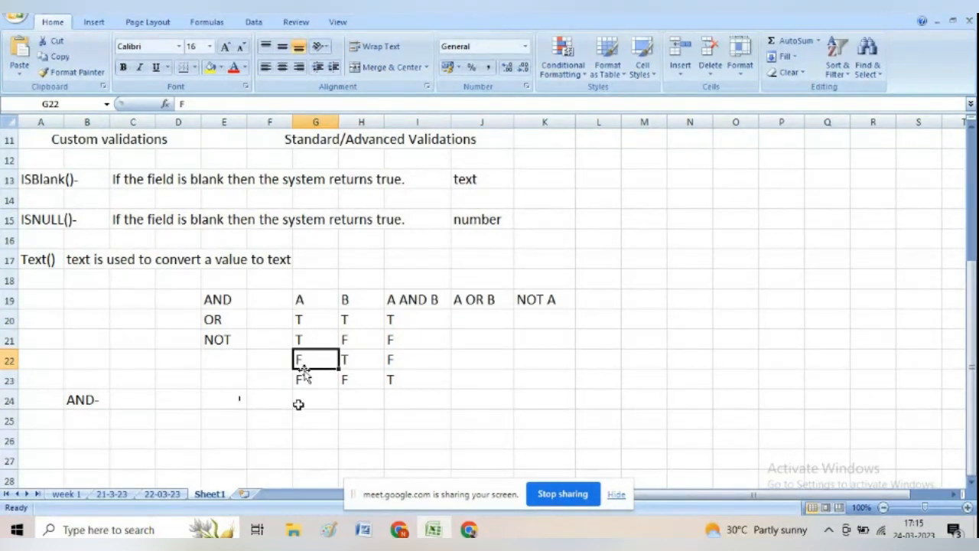
click(313, 317)
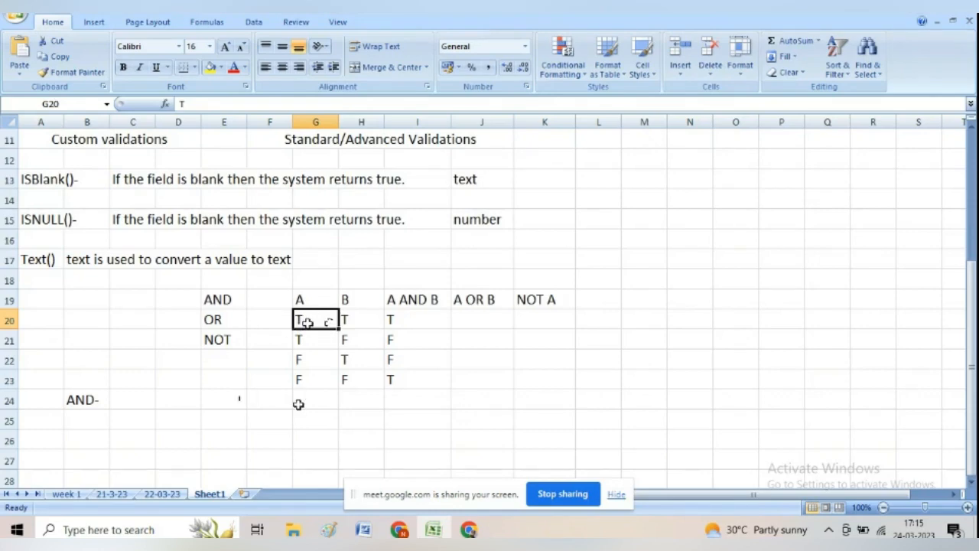
click(346, 321)
click(415, 319)
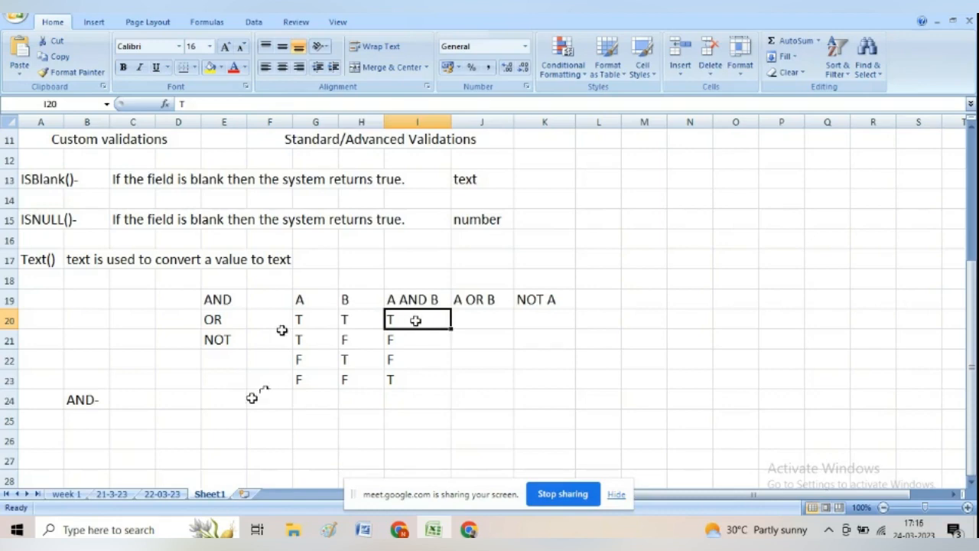
click(320, 339)
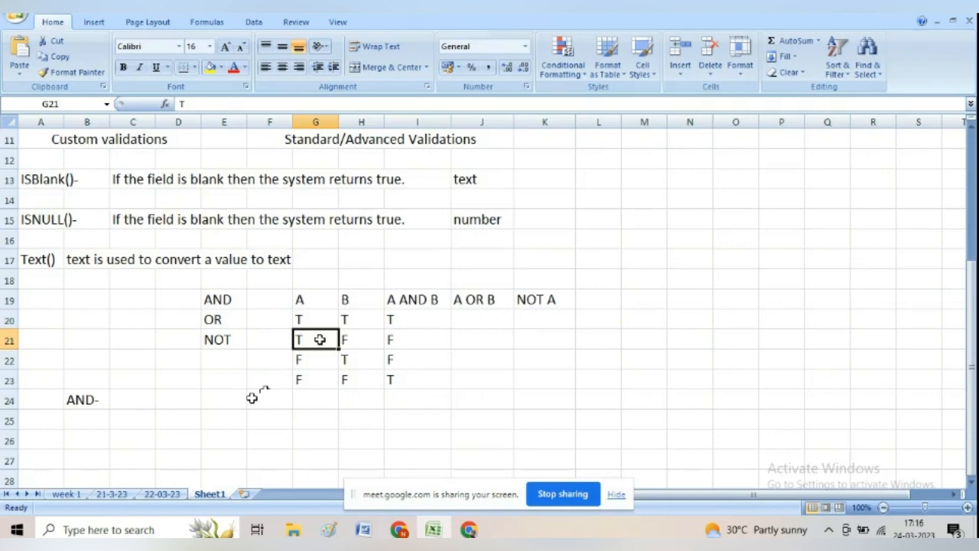
click(350, 322)
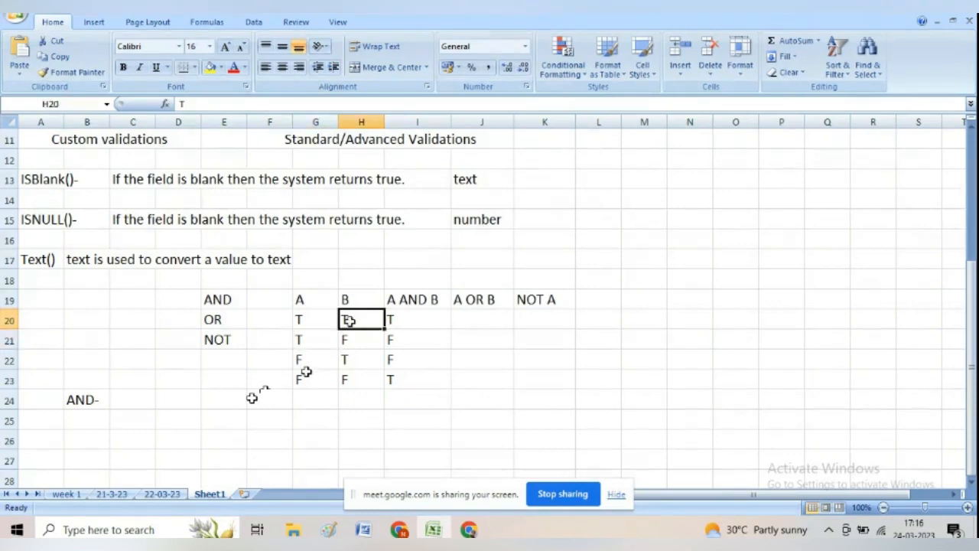
click(308, 379)
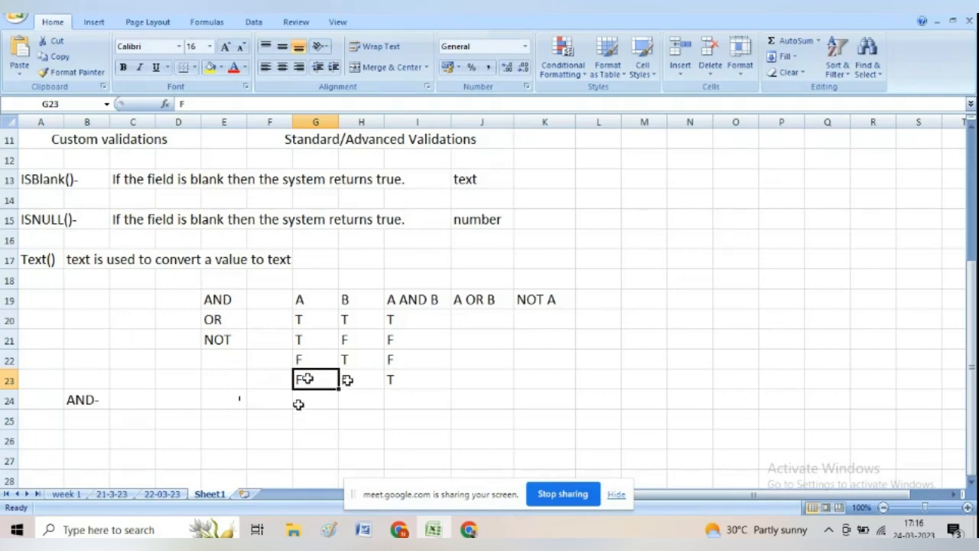
click(347, 380)
text(F)
click(322, 380)
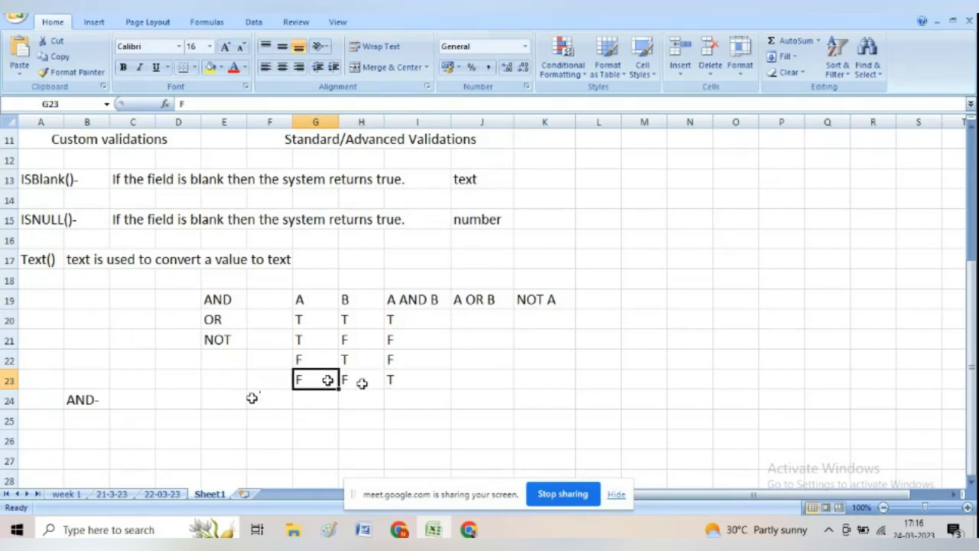
click(305, 319)
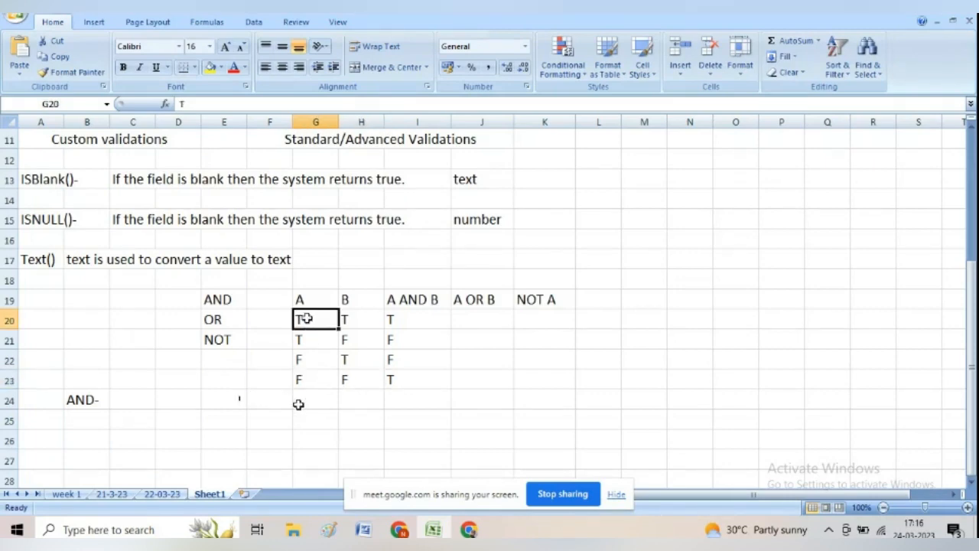
click(352, 317)
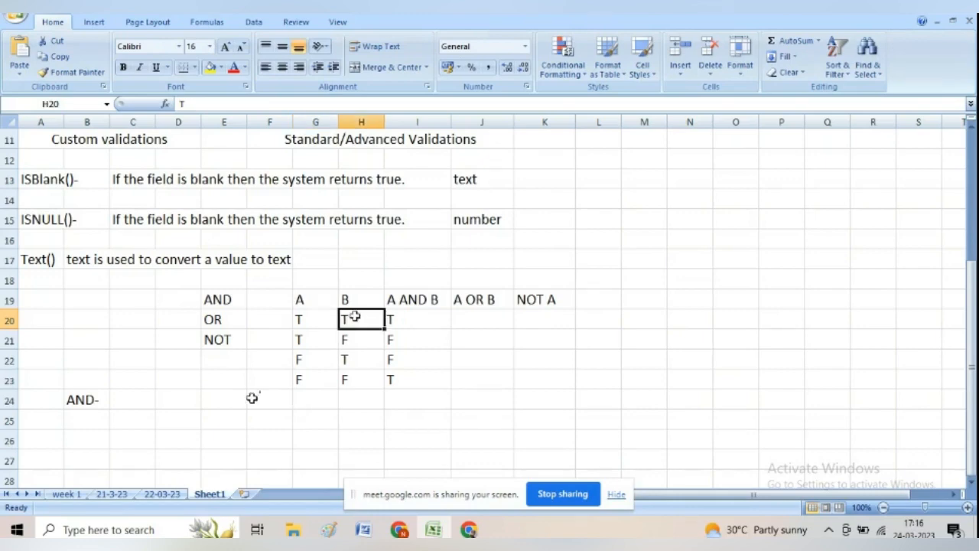
click(395, 322)
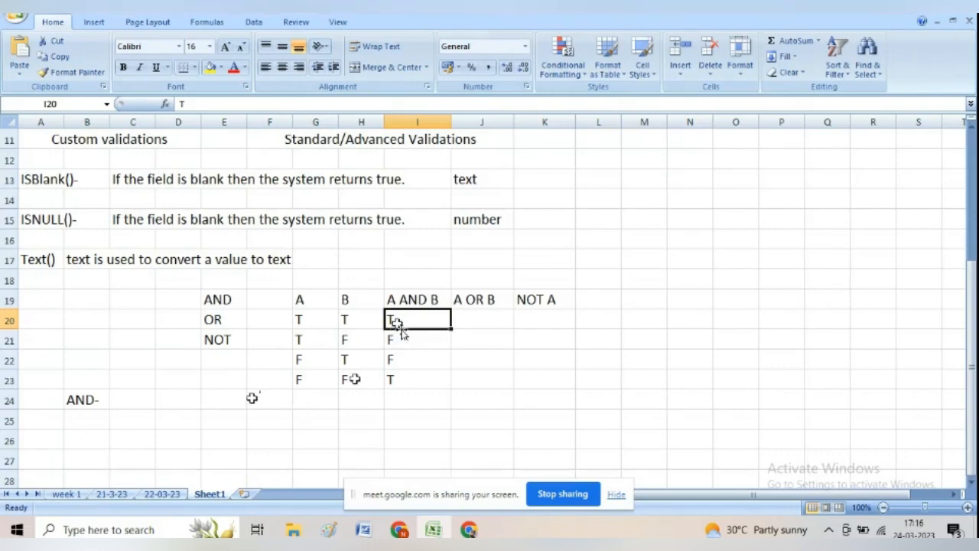
click(323, 380)
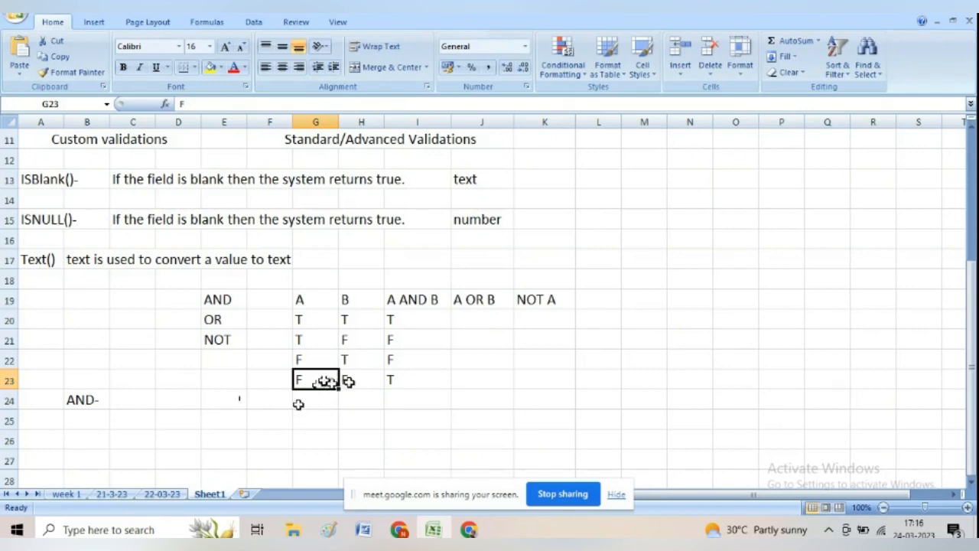
click(394, 380)
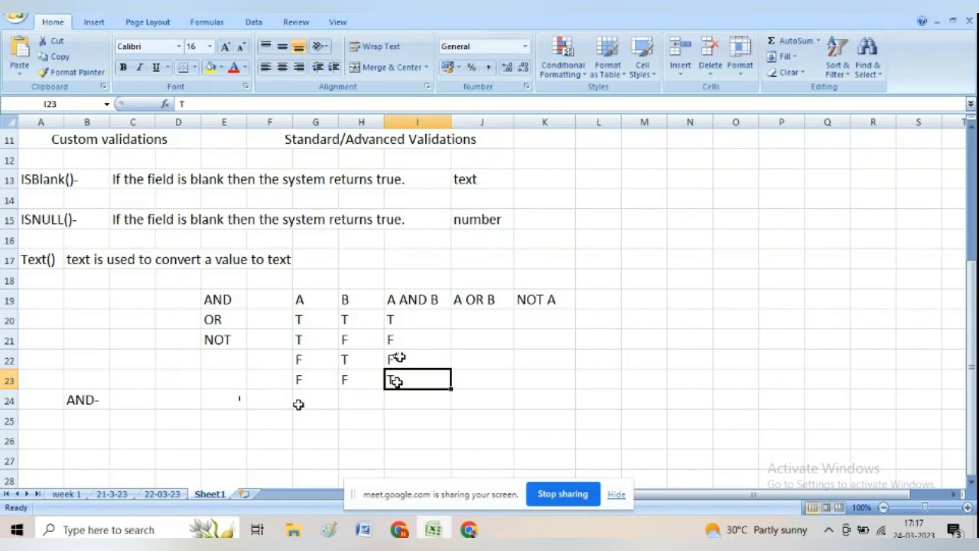
Switch from the worksheet to Salesforce in Chrome and open the Setup home page
click(469, 531)
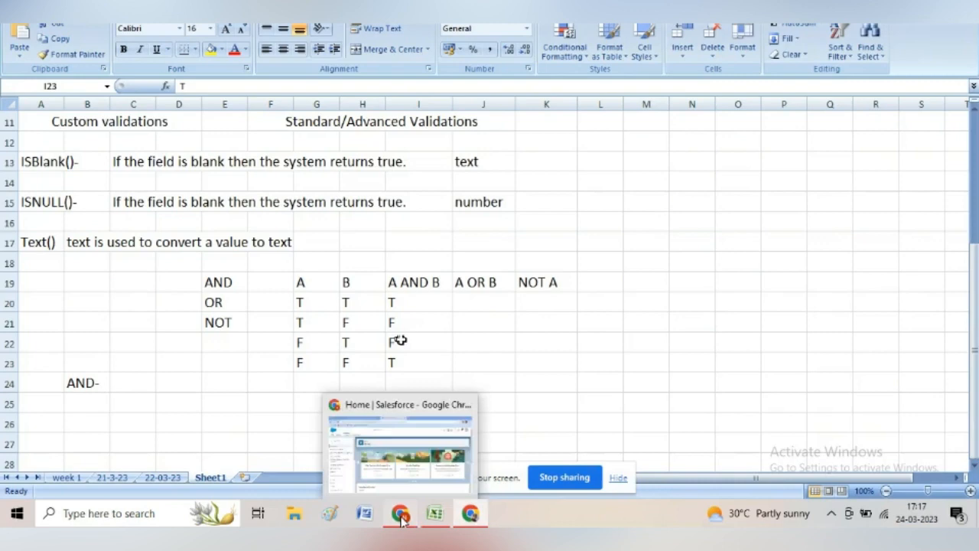
click(399, 530)
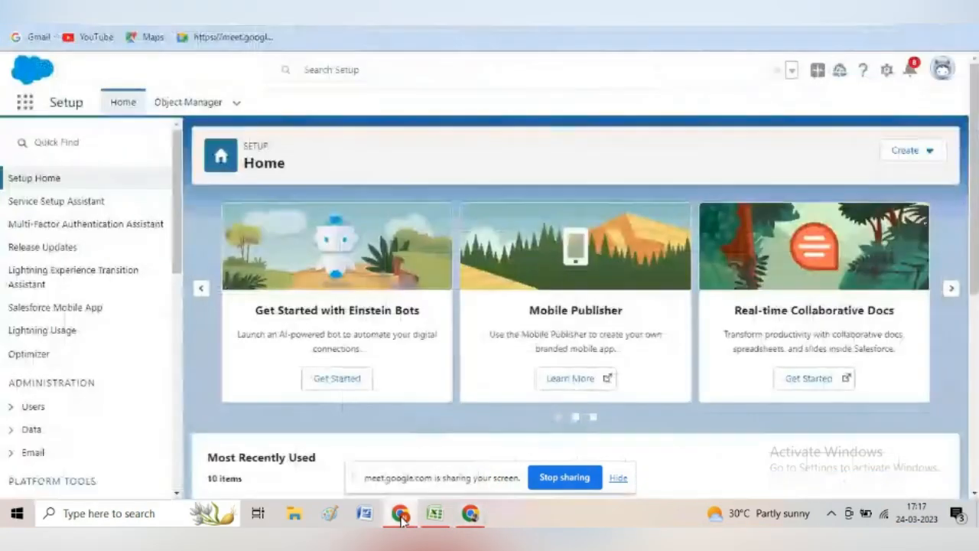
mouse_move(405, 519)
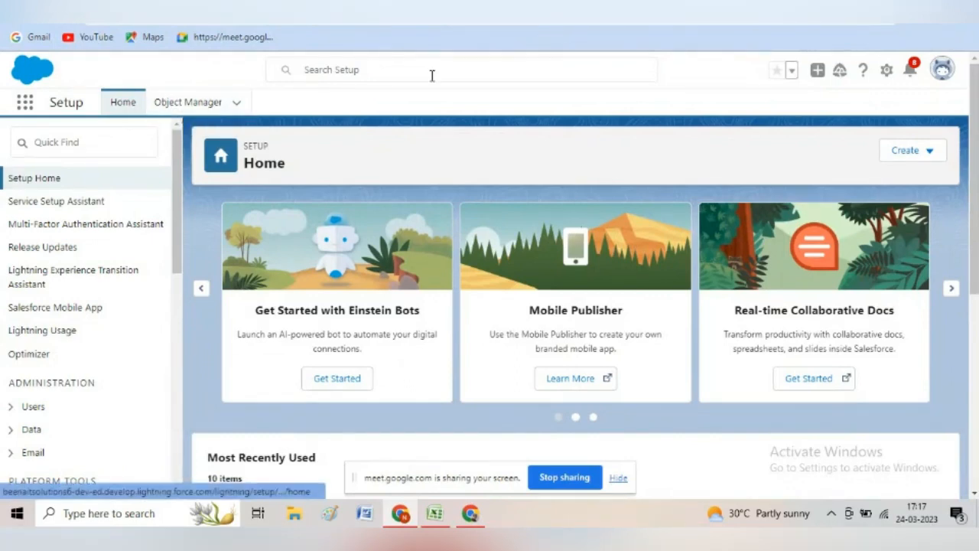
click(886, 69)
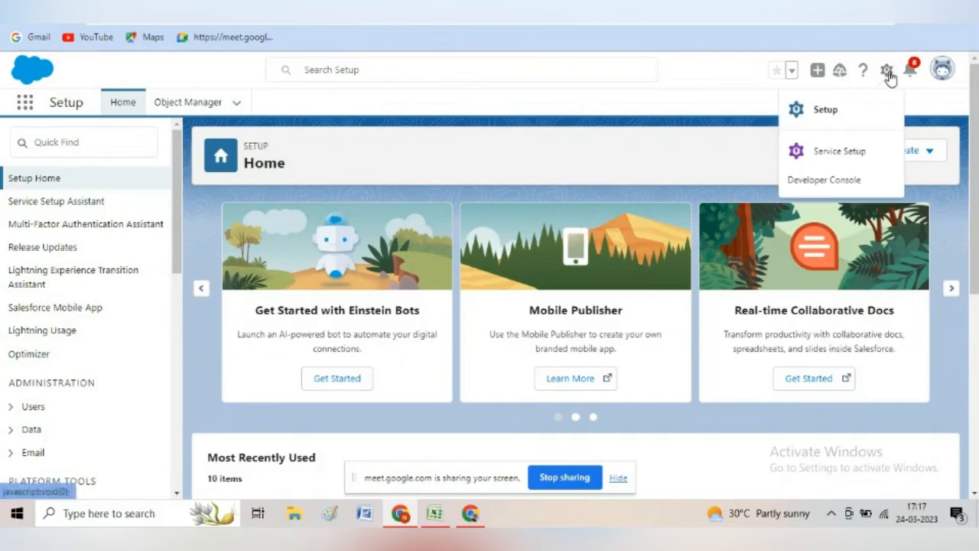
click(829, 122)
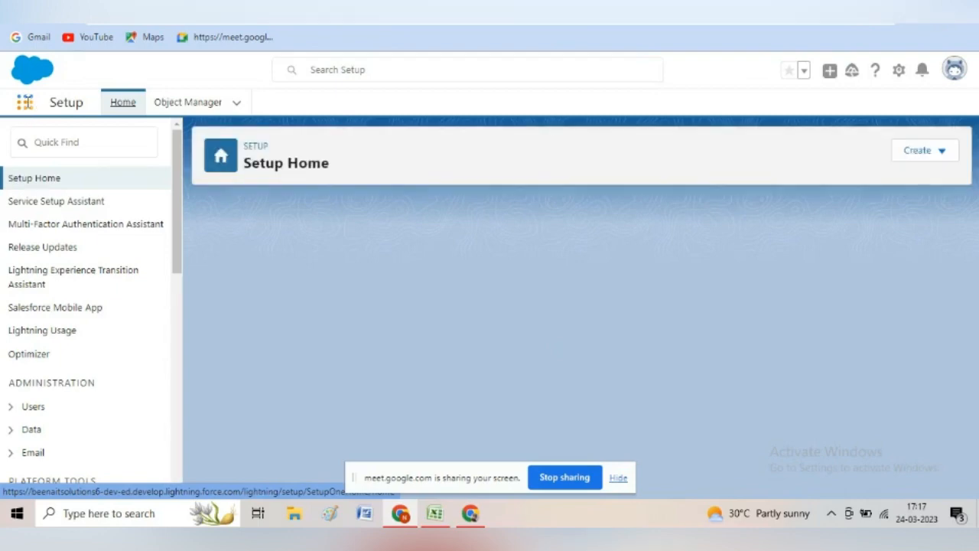
Open the Training Management app from the full list of apps
click(26, 106)
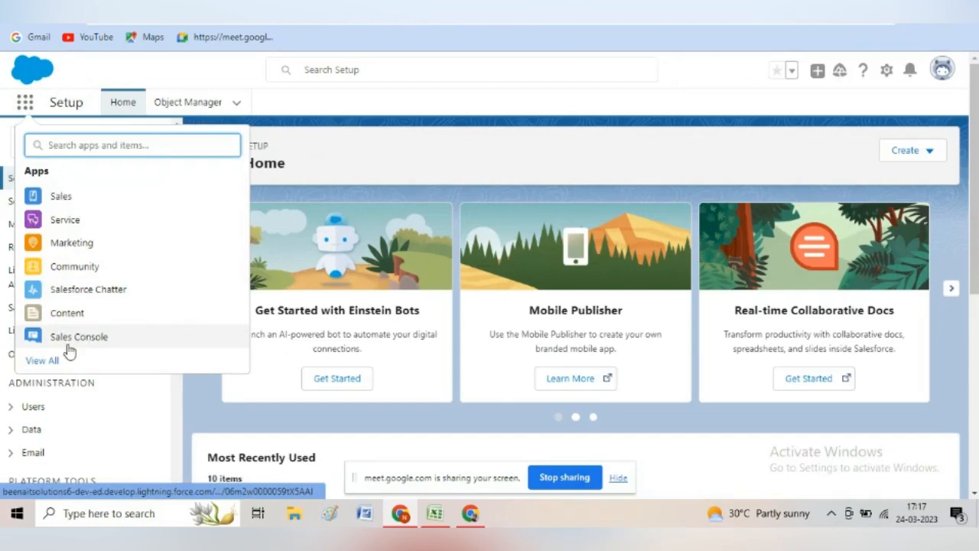
click(55, 360)
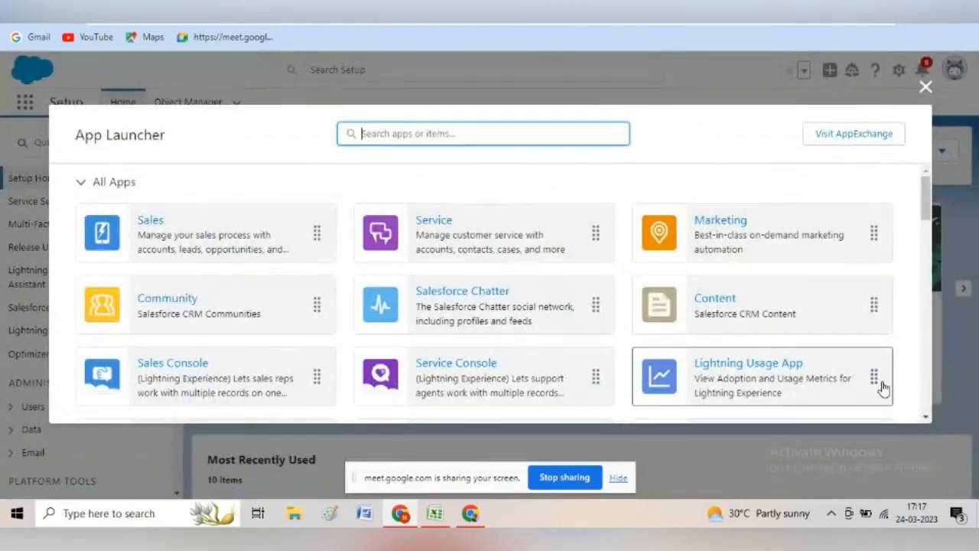
scroll(925, 413, down, 2)
scroll(251, 371, down, 1)
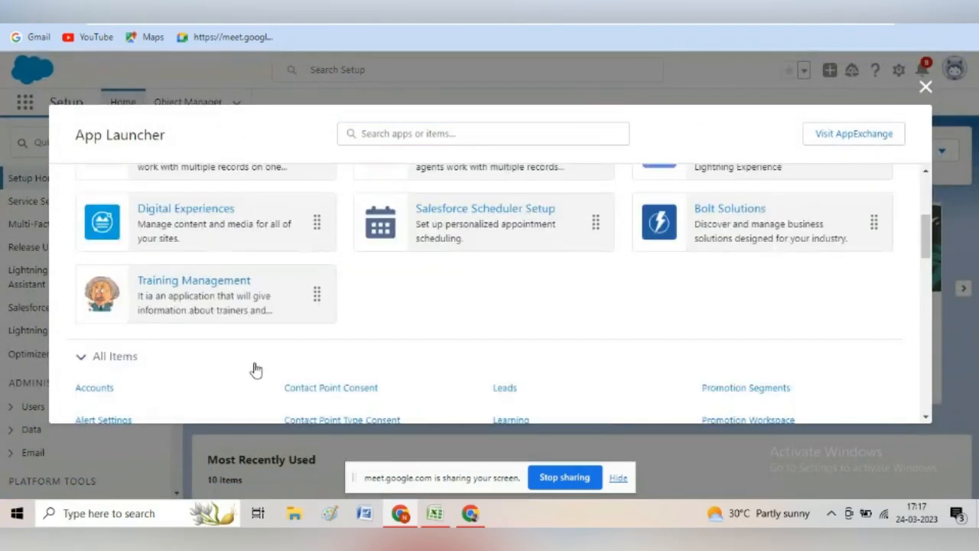
click(219, 281)
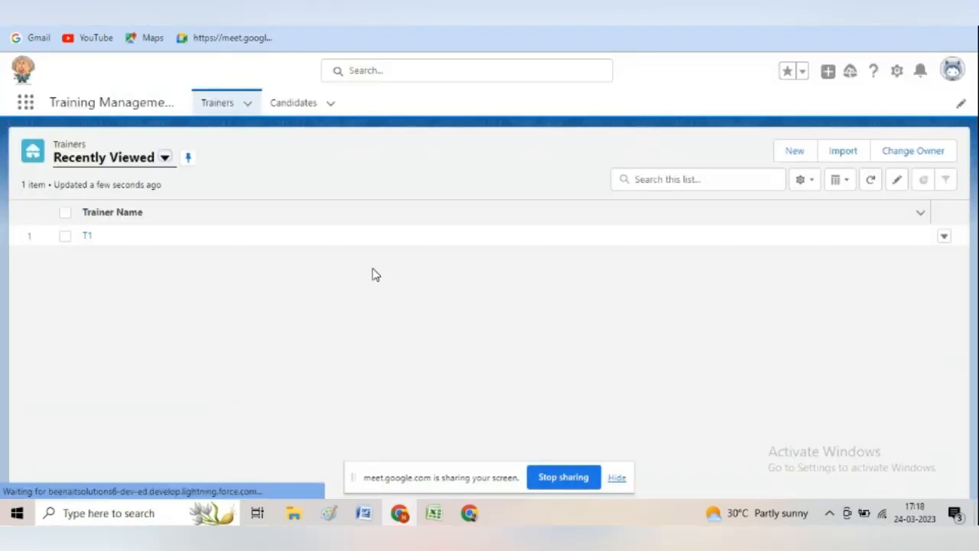
Go to the app's Candidates list and open the validation rules of the Candidate object for editing
click(304, 109)
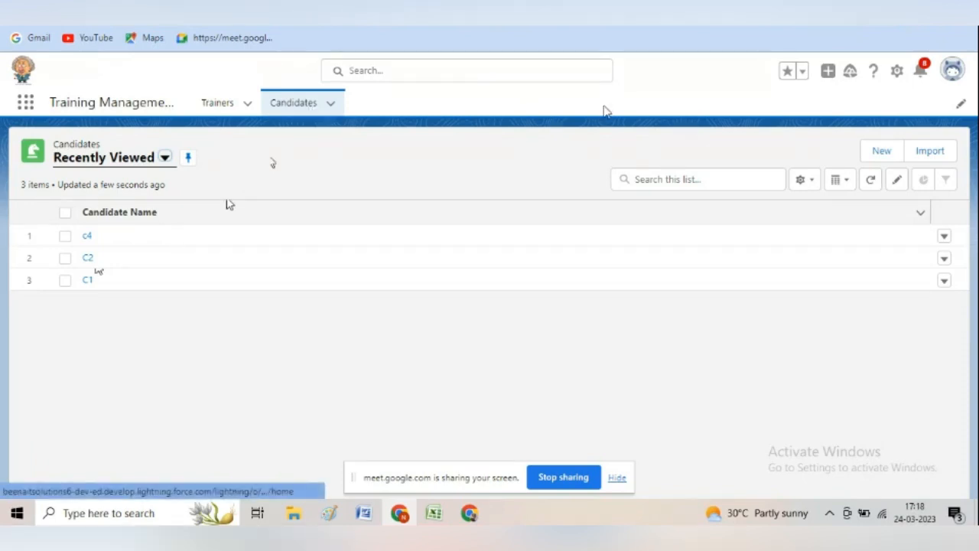
click(897, 73)
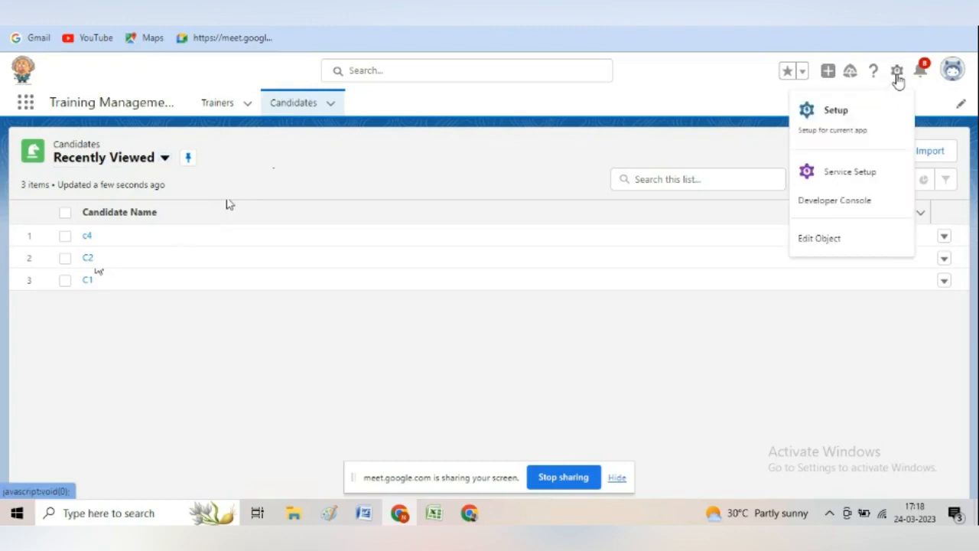
click(834, 238)
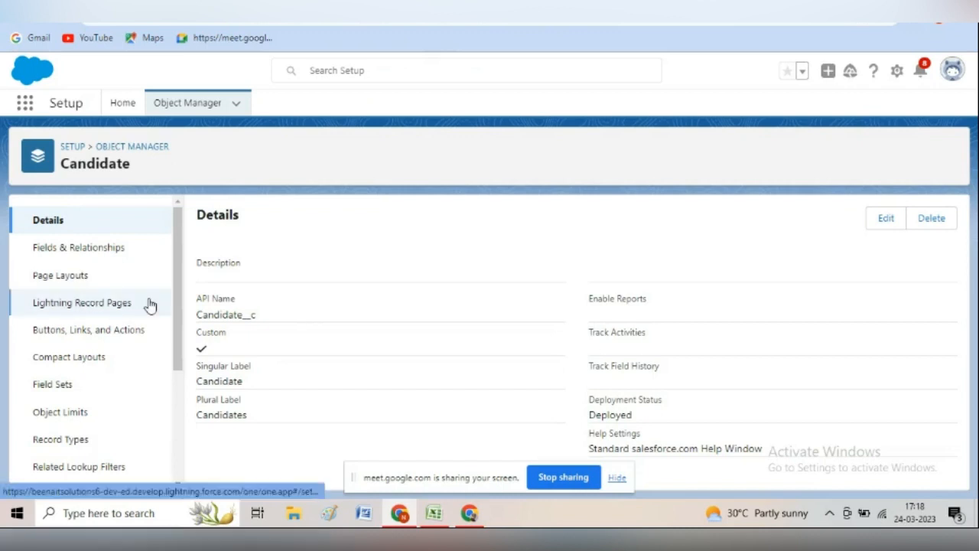
scroll(181, 316, down, 5)
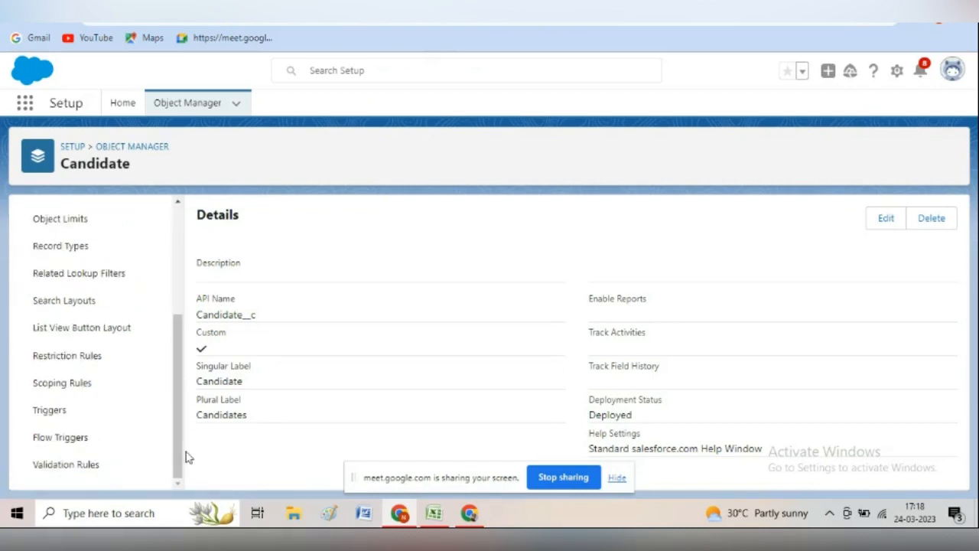
click(107, 464)
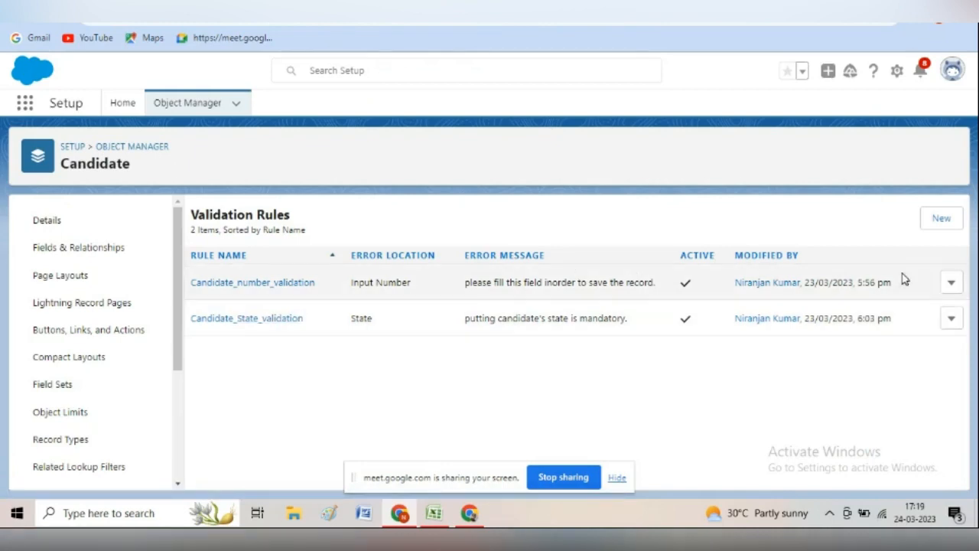
Delete the Candidate_number_validation rule from the Candidate object
click(952, 284)
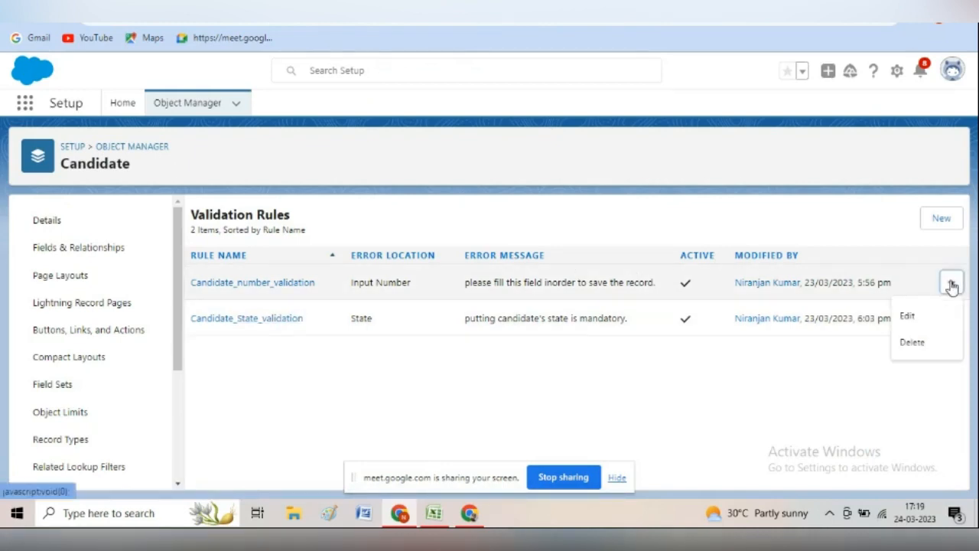
click(913, 342)
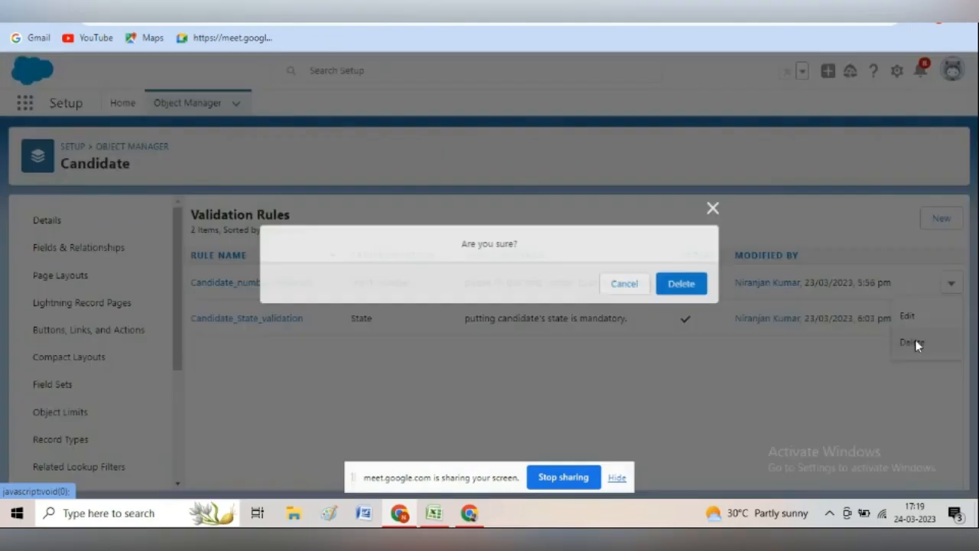
click(707, 292)
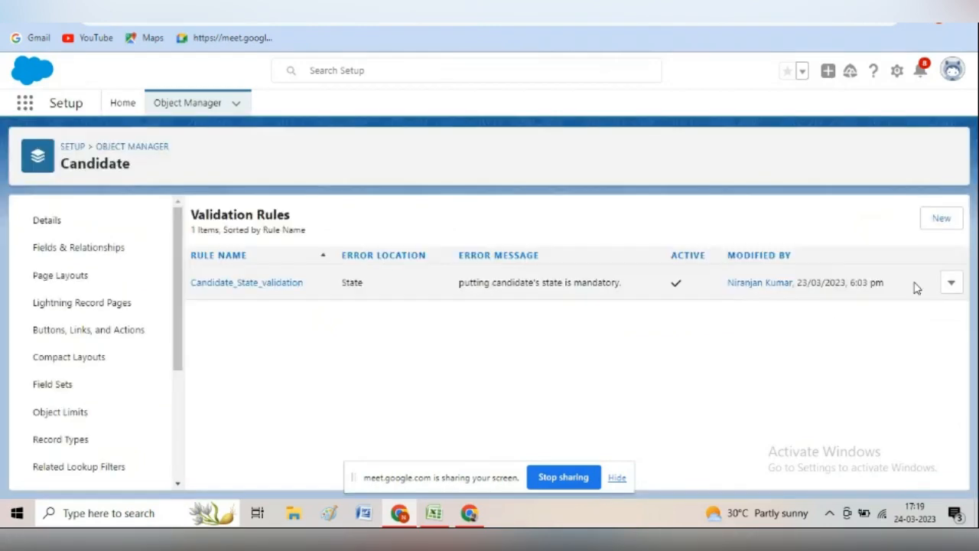
Delete the Candidate_State_validation rule from the Candidate object
click(951, 283)
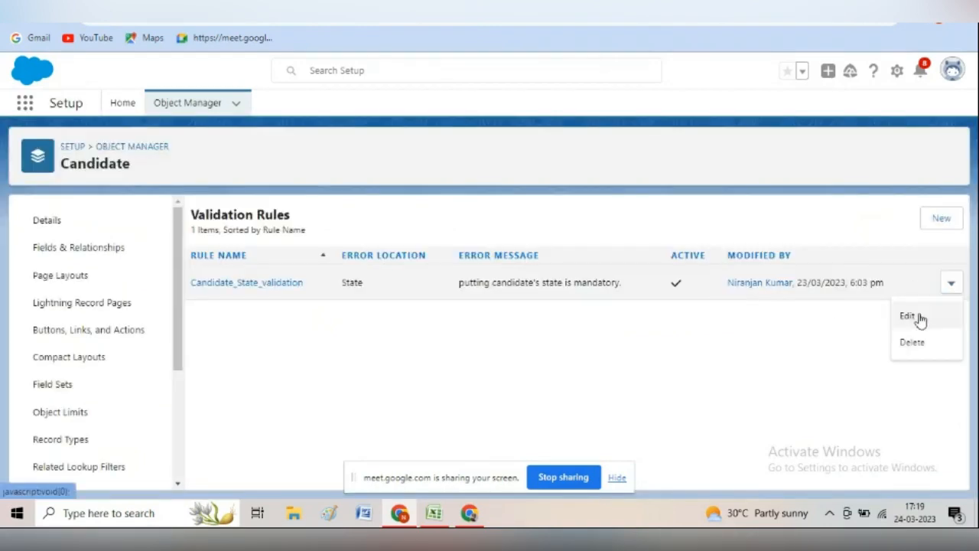
click(913, 342)
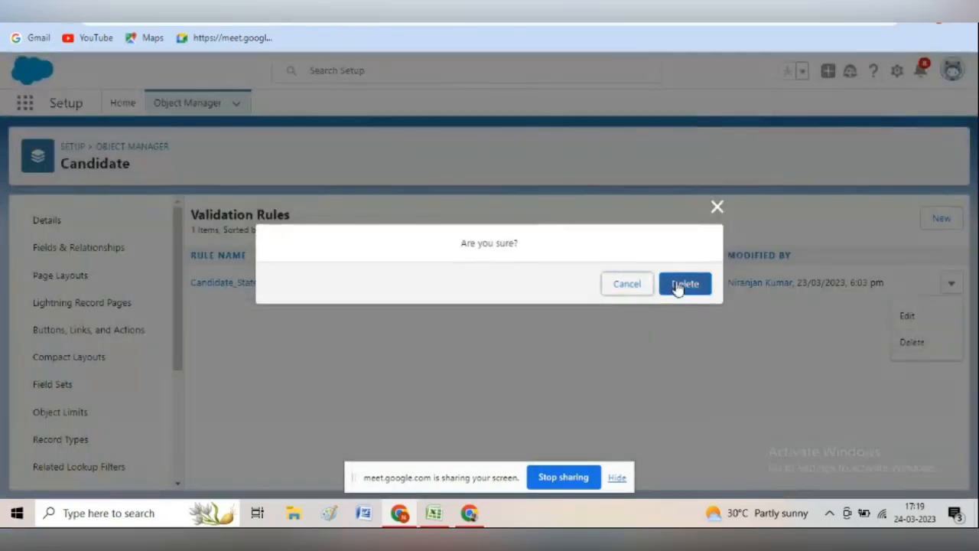
click(678, 287)
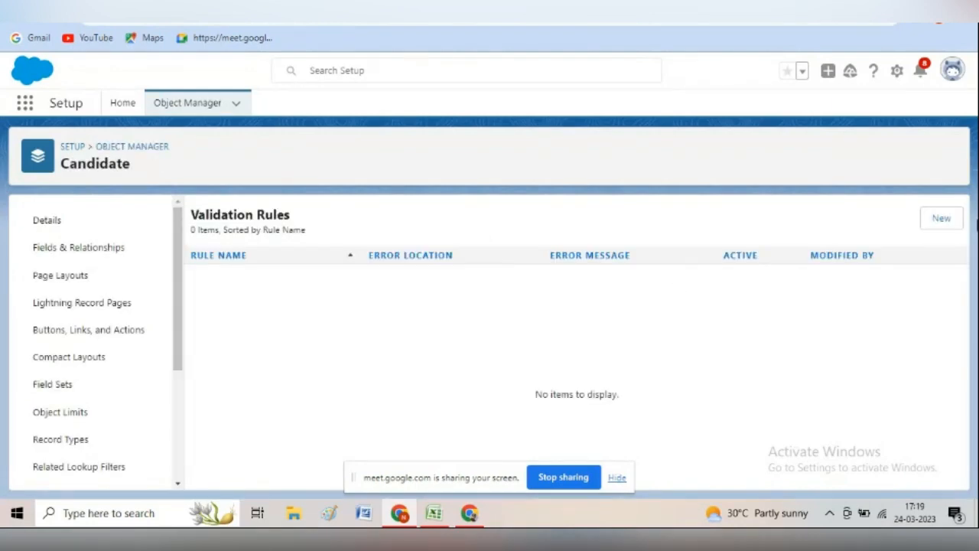
Start a new validation rule on the Candidate object, ready for its rule name
click(952, 221)
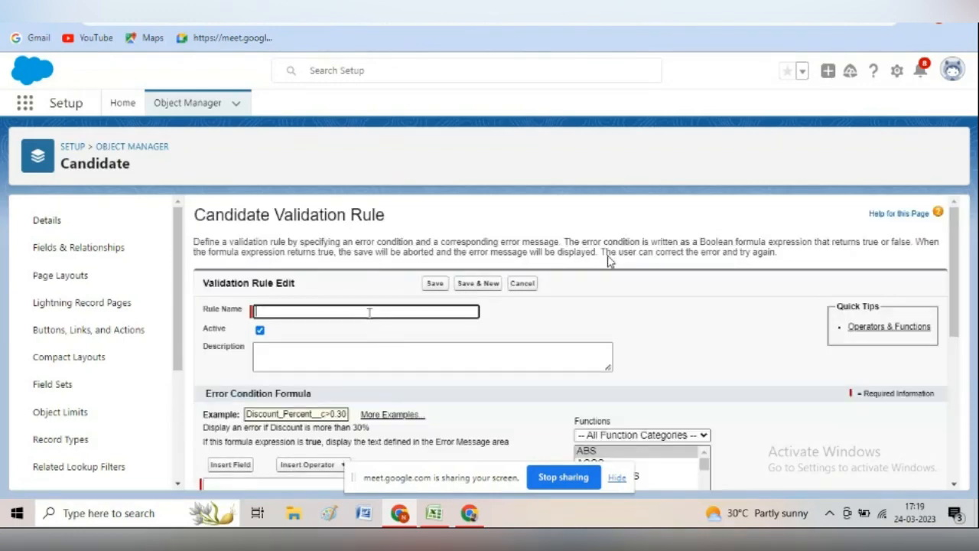
click(369, 312)
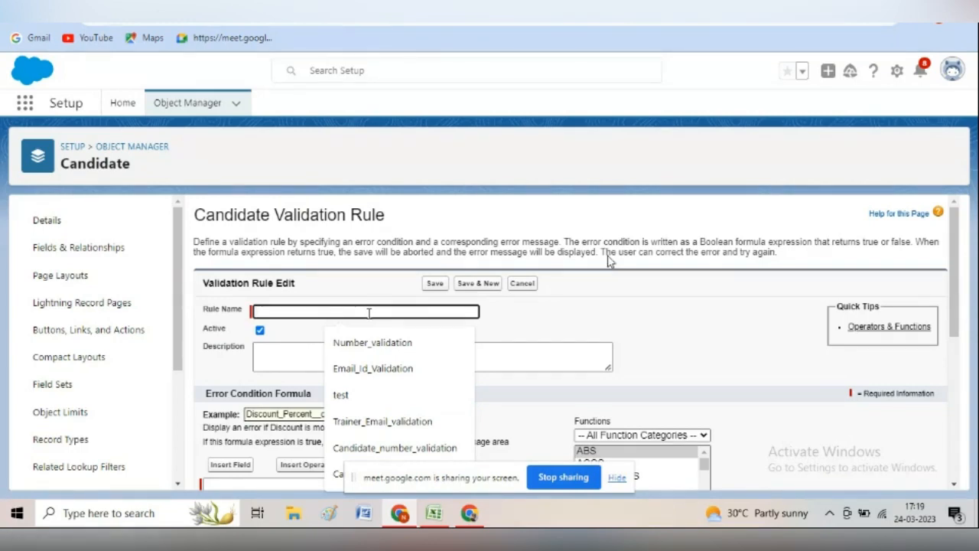
text(cAND)
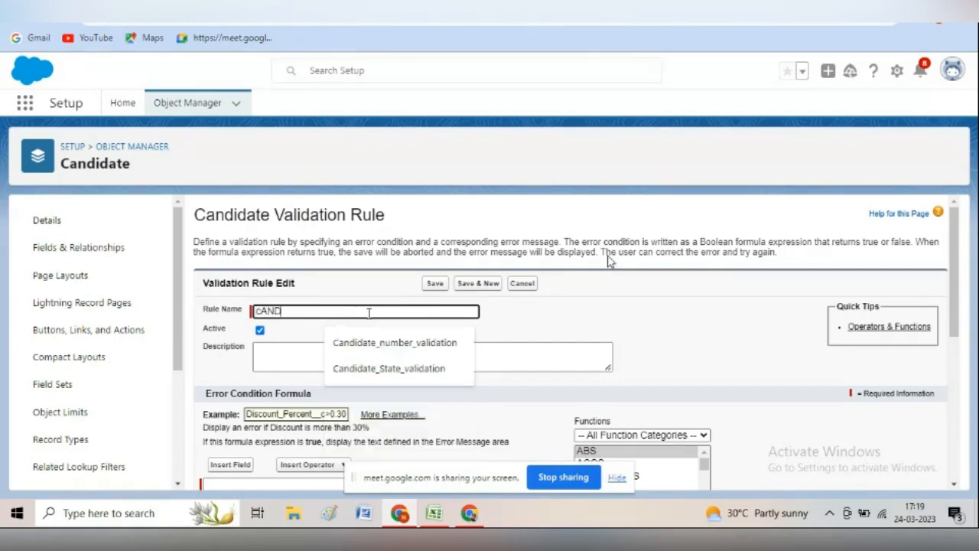
text(IDATE VA)
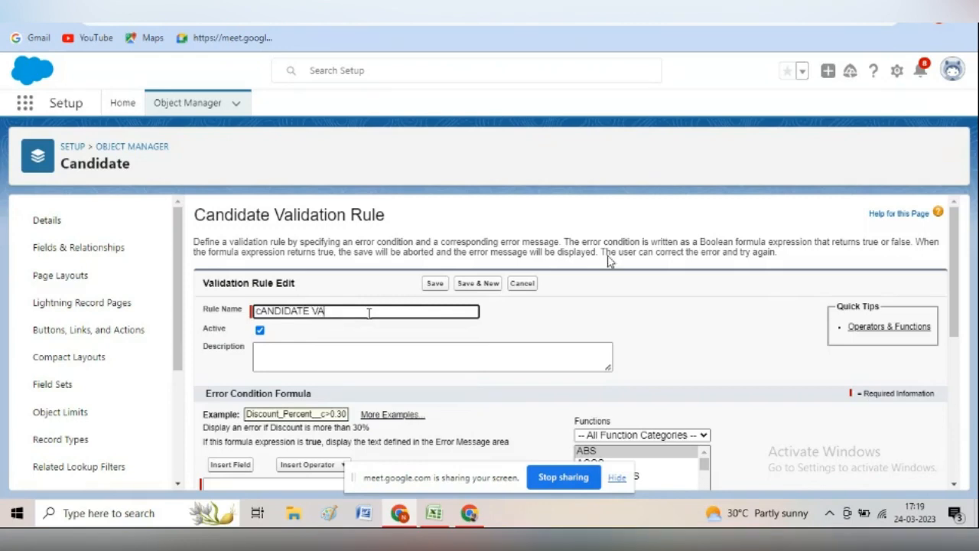
text(LIDATION)
key(BackSpace)
key(BackSpace)
key(BackSpace)
key(BackSpace)
key(BackSpace)
key(BackSpace)
key(BackSpace)
key(BackSpace)
key(BackSpace)
key(BackSpace)
key(BackSpace)
key(BackSpace)
key(BackSpace)
key(BackSpace)
key(BackSpace)
key(BackSpace)
key(BackSpace)
key(BackSpace)
key(BackSpace)
key(BackSpace)
Name the new rule Candidate_Validation, leave its description empty and move on to the error condition formula
text(Candi)
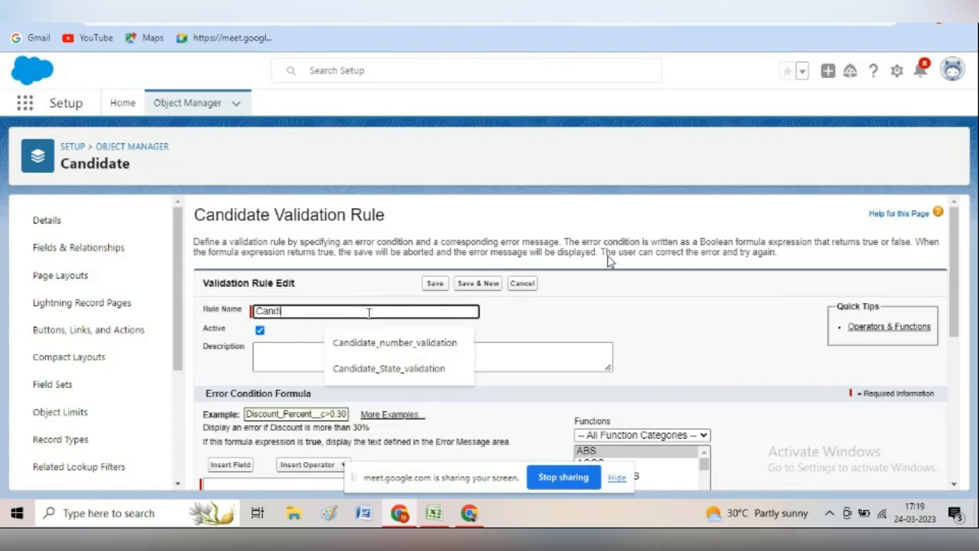
text(date V)
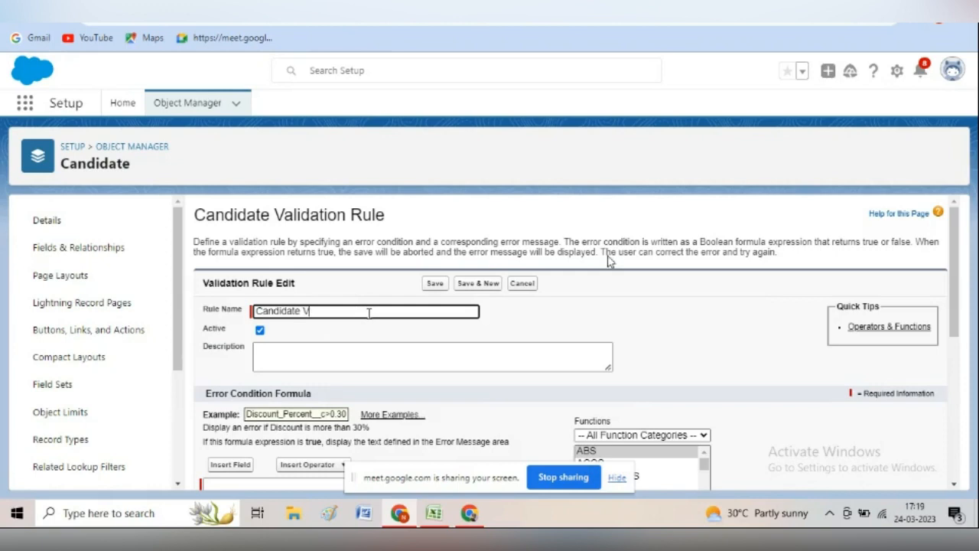
text(alidation)
key(Tab)
key(Tab)
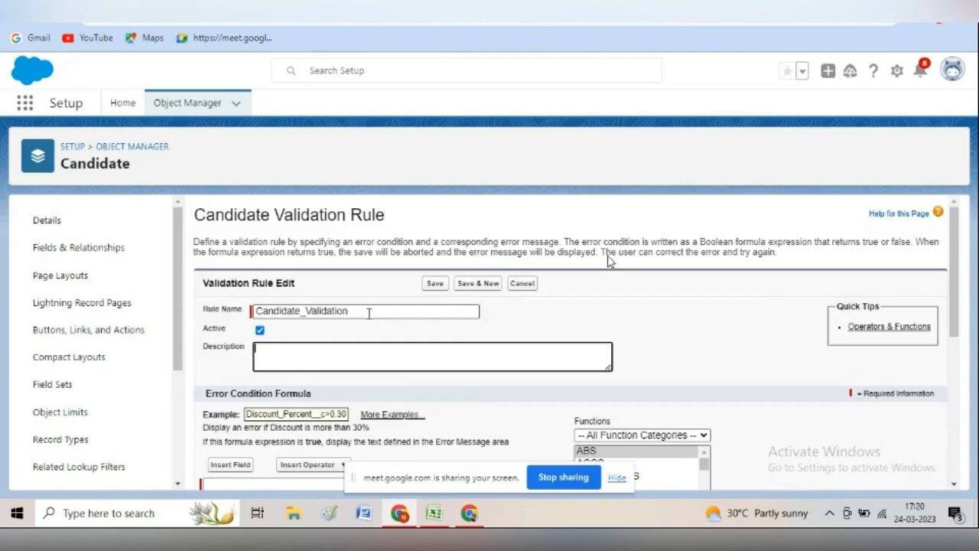
key(Tab)
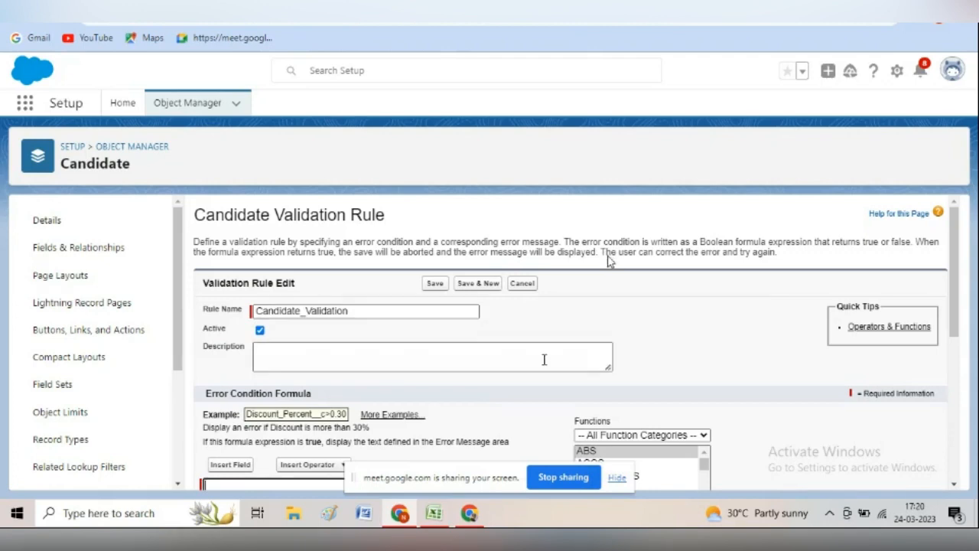
Look up the c4 record in the Training Management app's Candidates list to review its fields
click(954, 484)
scroll(958, 490, down, 3)
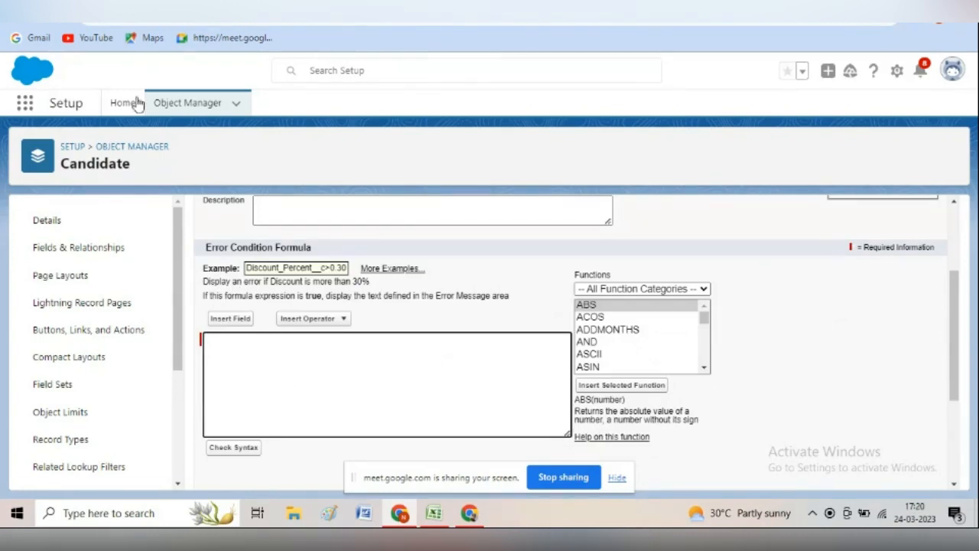
click(115, 6)
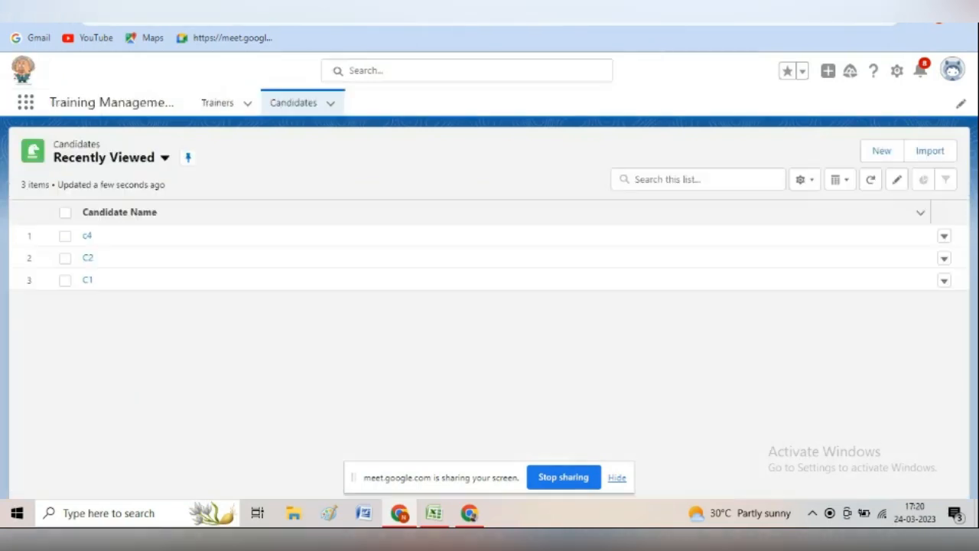
click(90, 236)
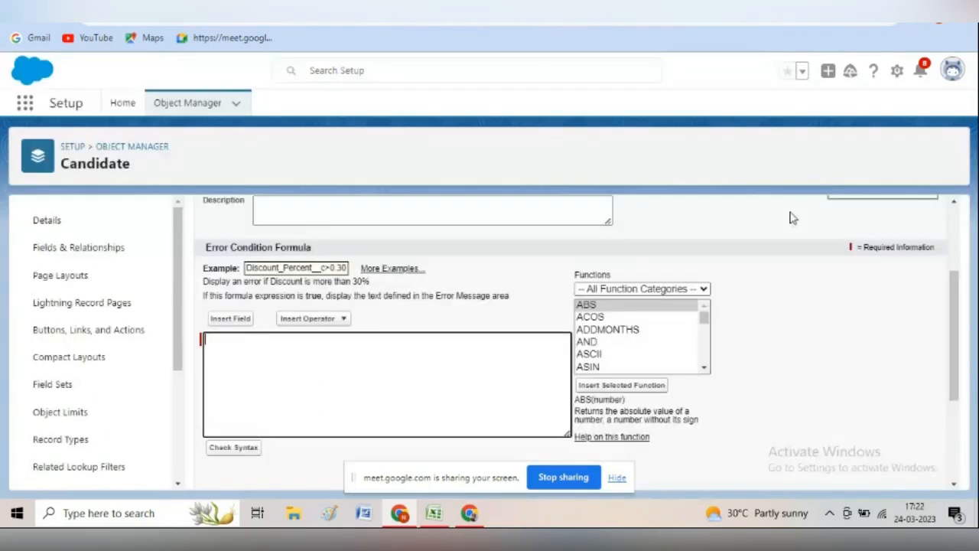
Insert the AND function into the error condition formula of the Candidate_Validation rule
scroll(954, 242, up, 3)
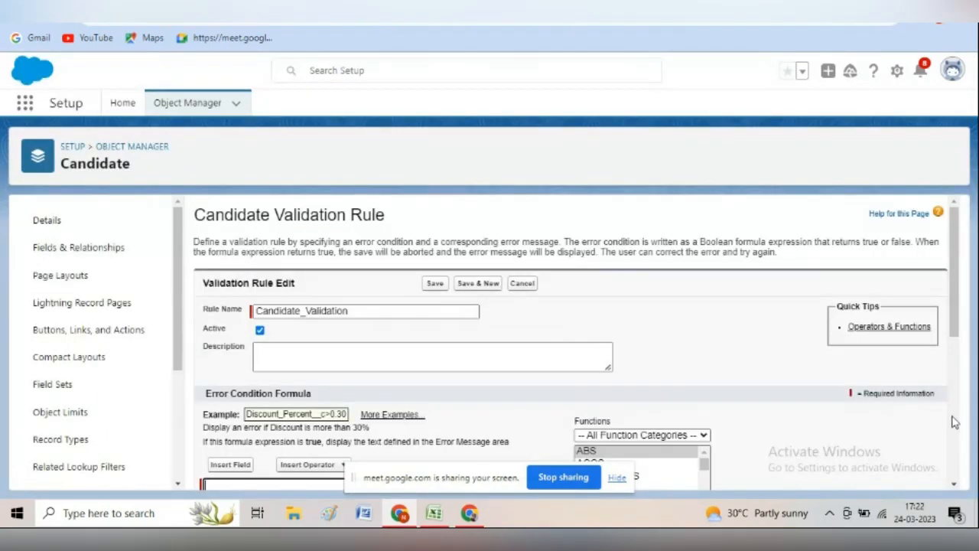
scroll(956, 465, down, 3)
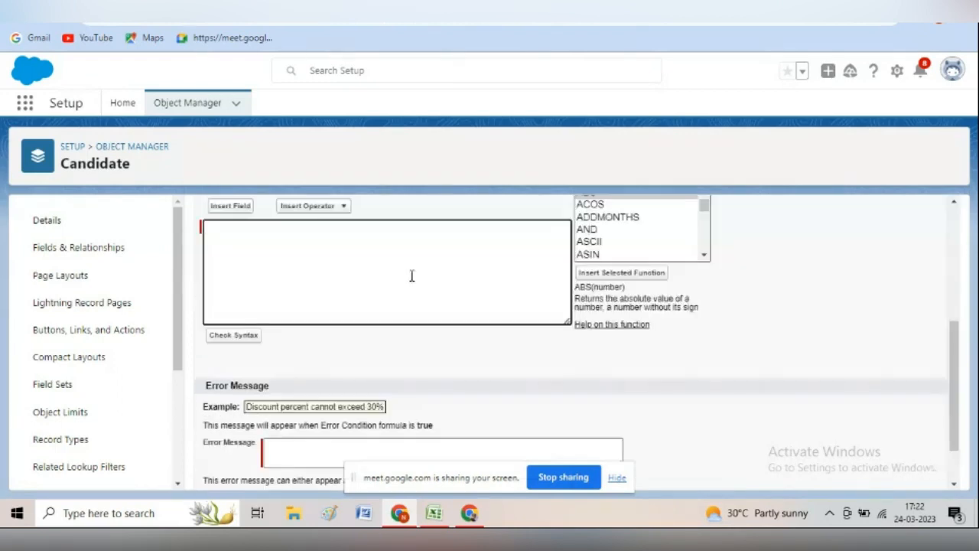
click(609, 230)
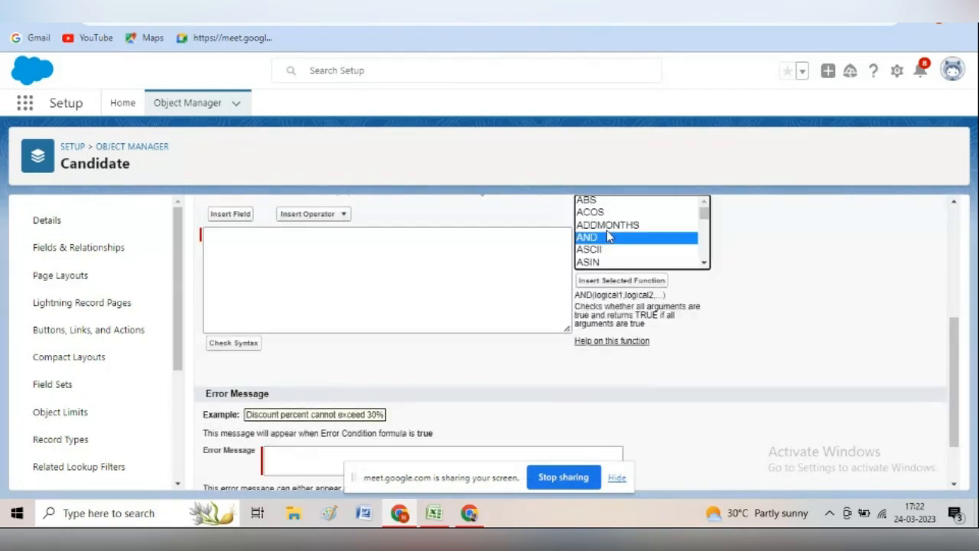
click(604, 282)
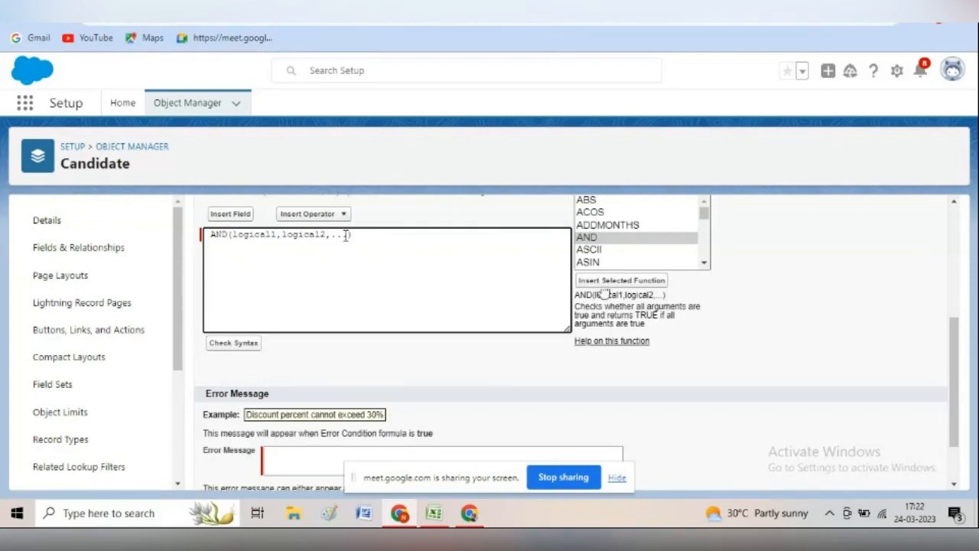
Clear the placeholder arguments from the AND function so the error condition formula reads AND(,)
drag(348, 234, 284, 229)
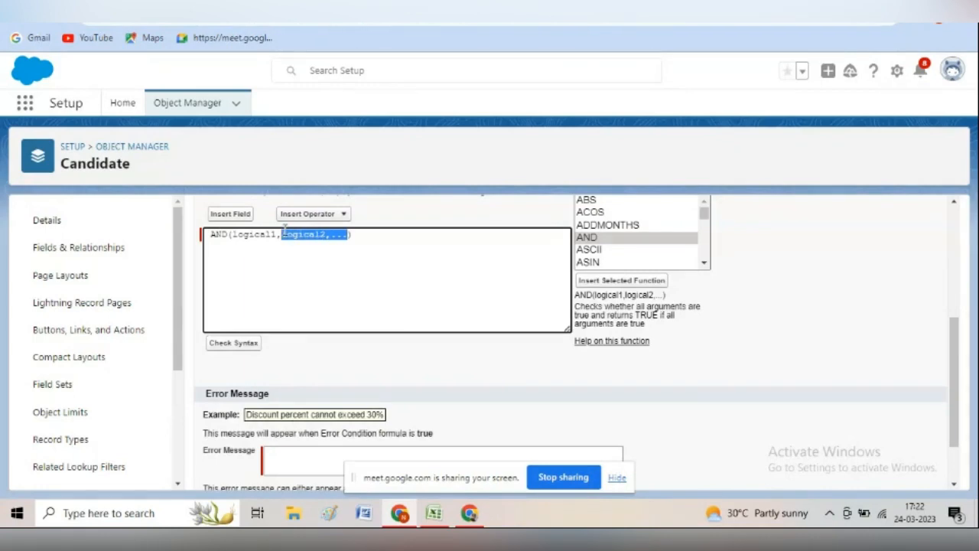
key(BackSpace)
text())
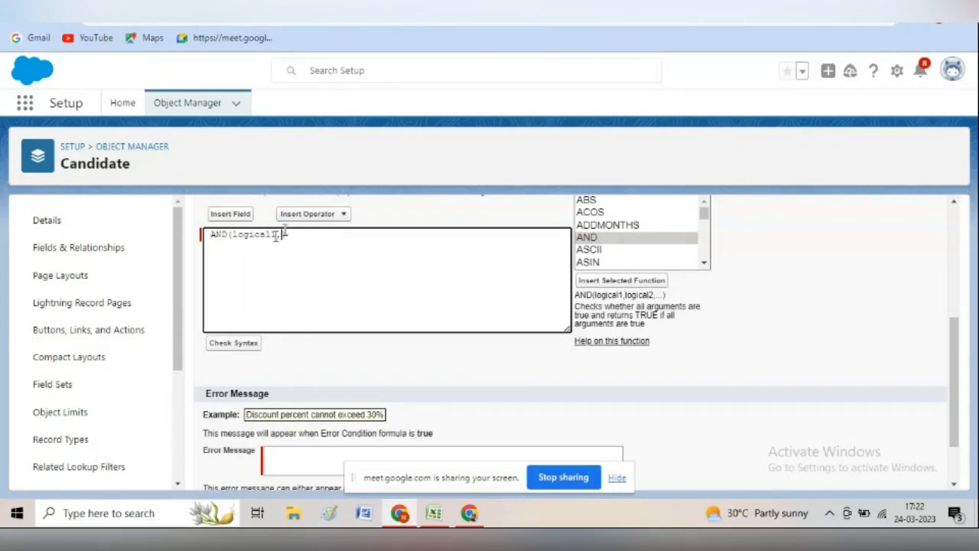
drag(275, 234, 235, 234)
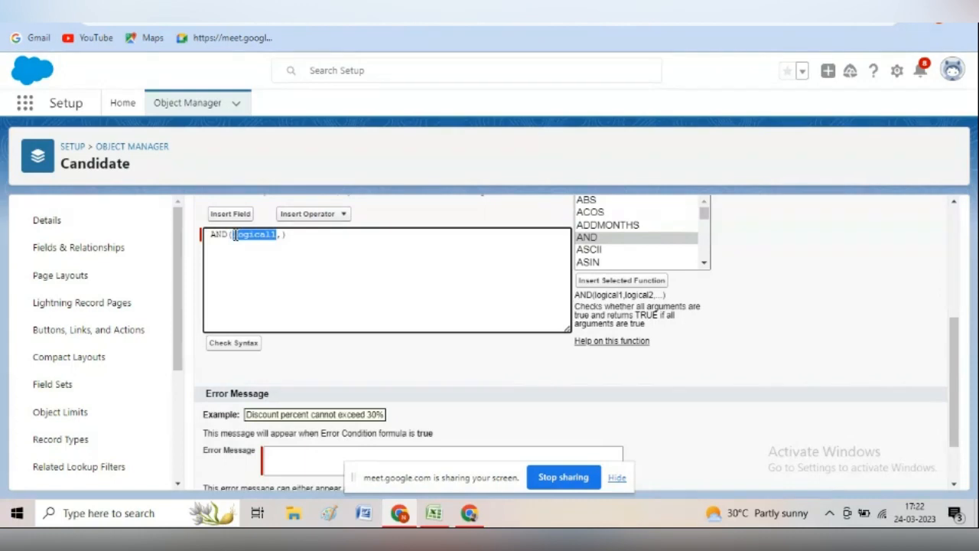
key(BackSpace)
text(,)
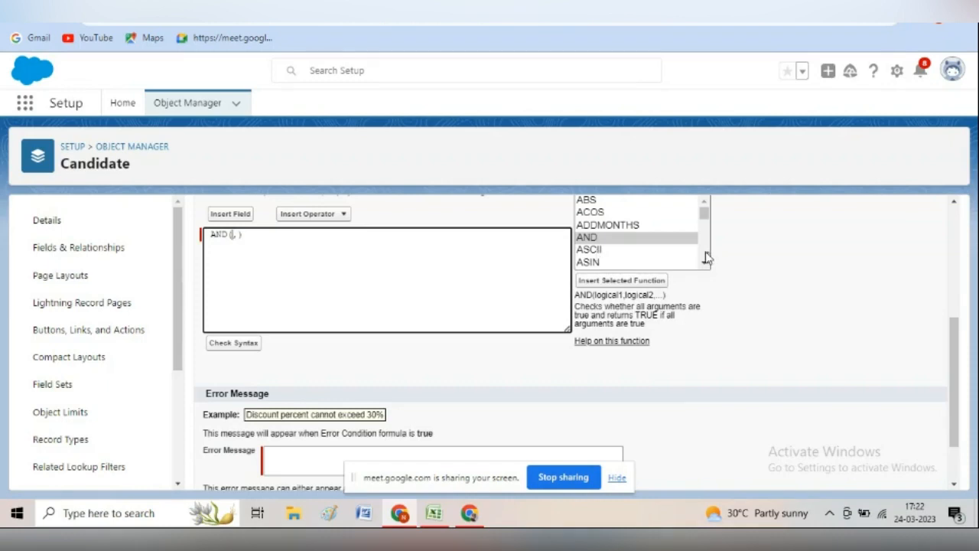
Find the ISBLANK function and insert it as the first argument of the AND function
click(706, 258)
drag(706, 258, 706, 260)
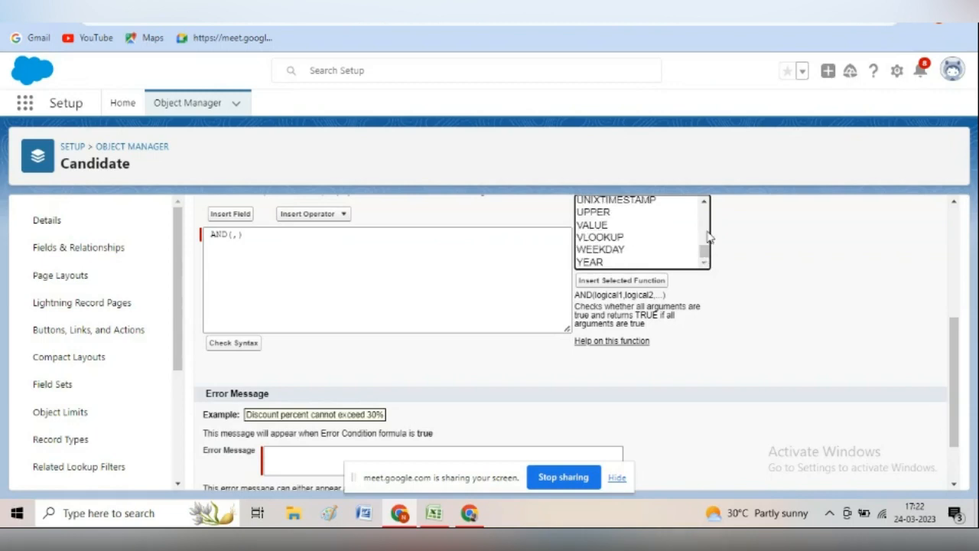
scroll(709, 231, up, 3)
scroll(707, 227, up, 1)
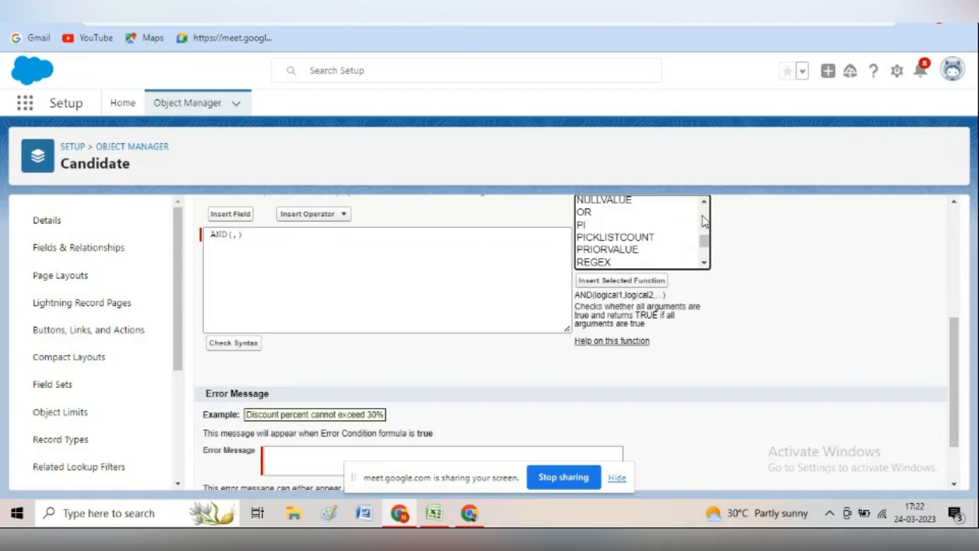
scroll(707, 219, up, 1)
scroll(708, 218, up, 2)
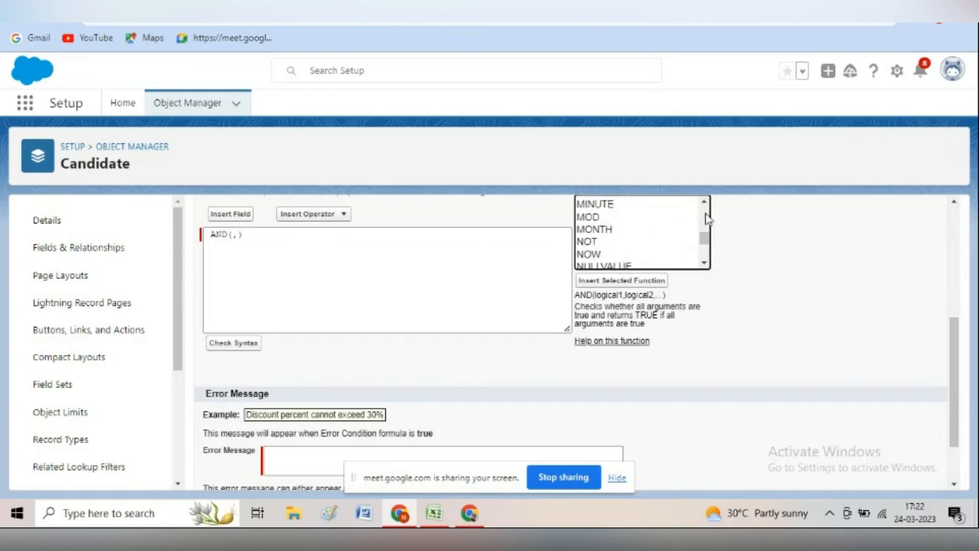
scroll(706, 219, up, 6)
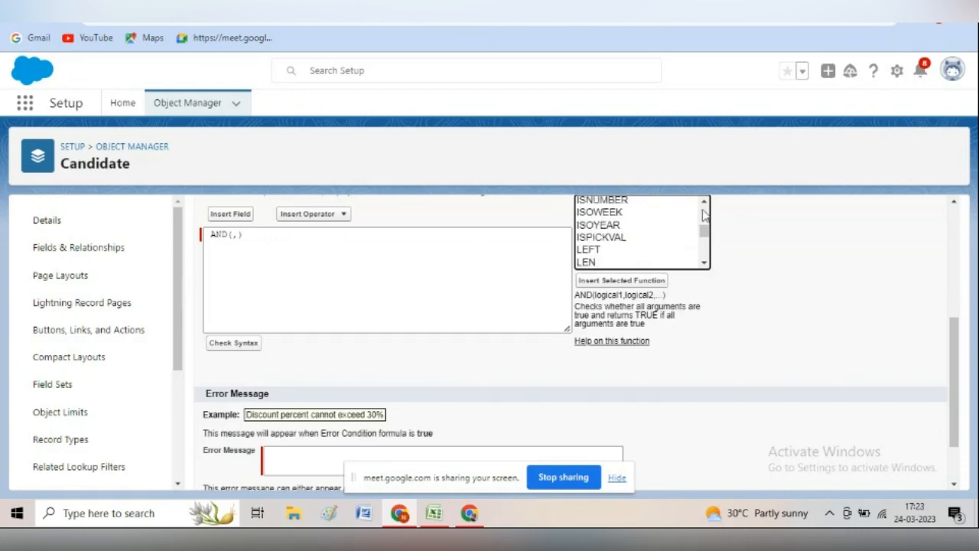
click(703, 202)
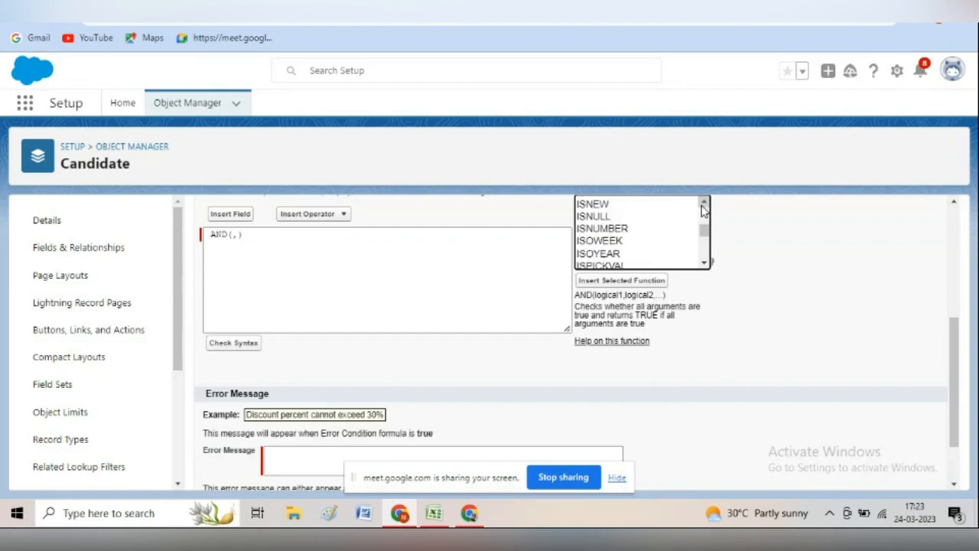
click(703, 204)
click(703, 204)
click(703, 204)
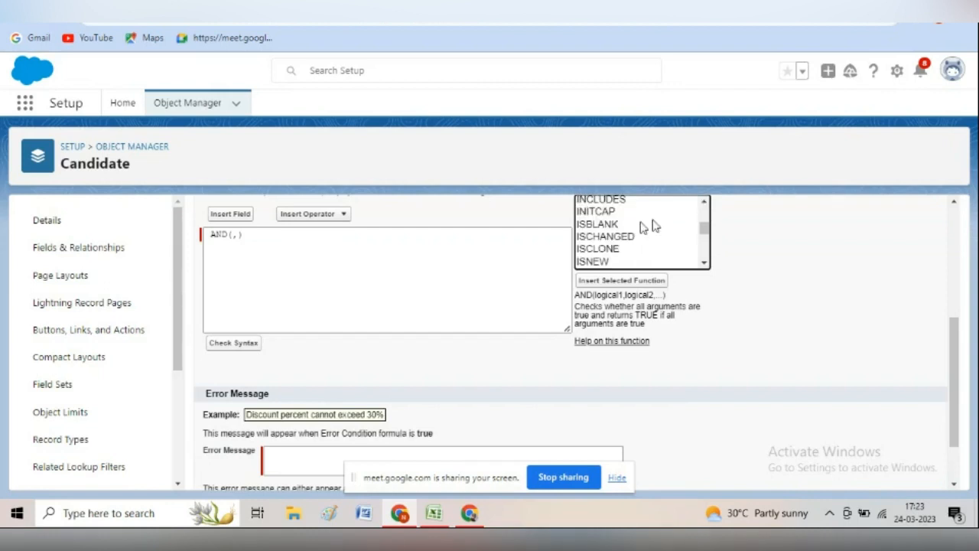
click(620, 224)
click(621, 281)
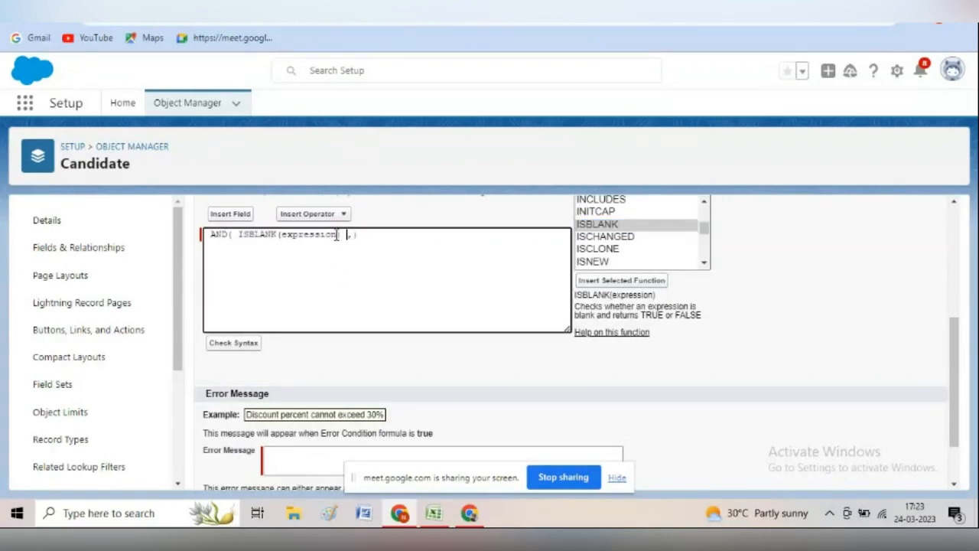
Replace the expression placeholder inside ISBLANK with the Candidate field Email_Id__c
drag(338, 235, 284, 235)
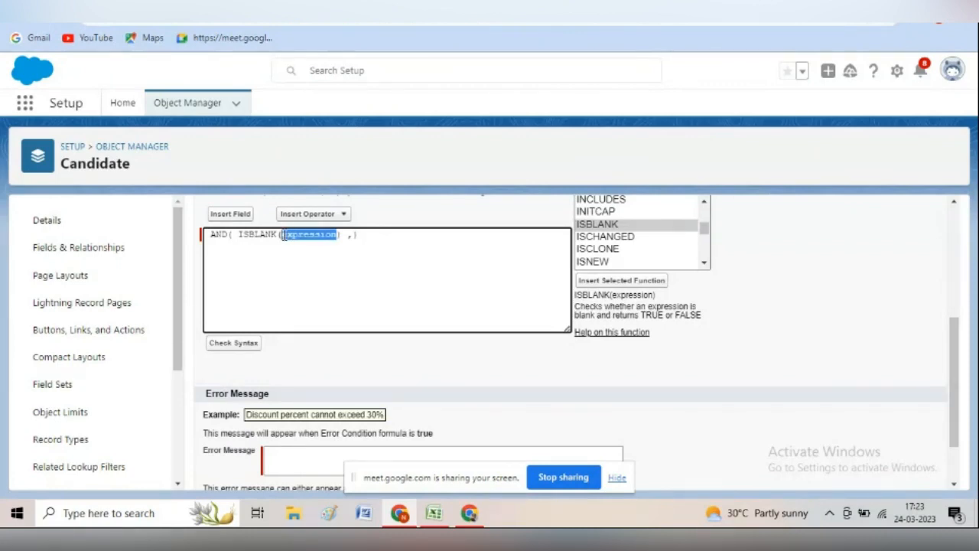
key(BackSpace)
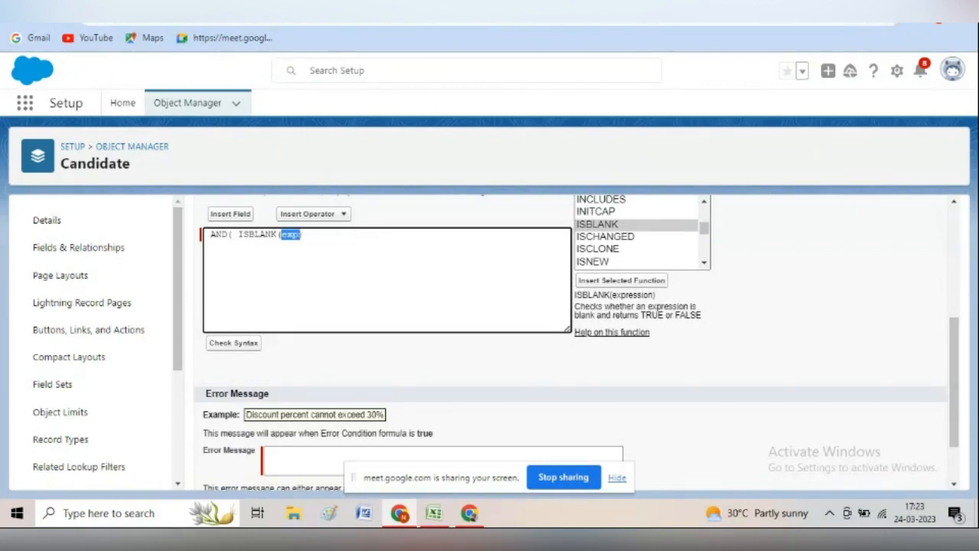
click(240, 216)
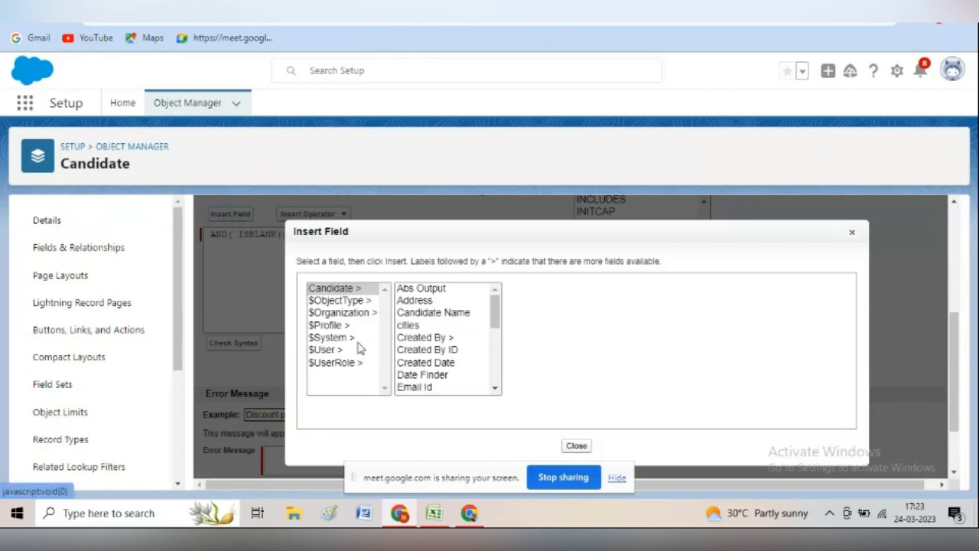
click(421, 387)
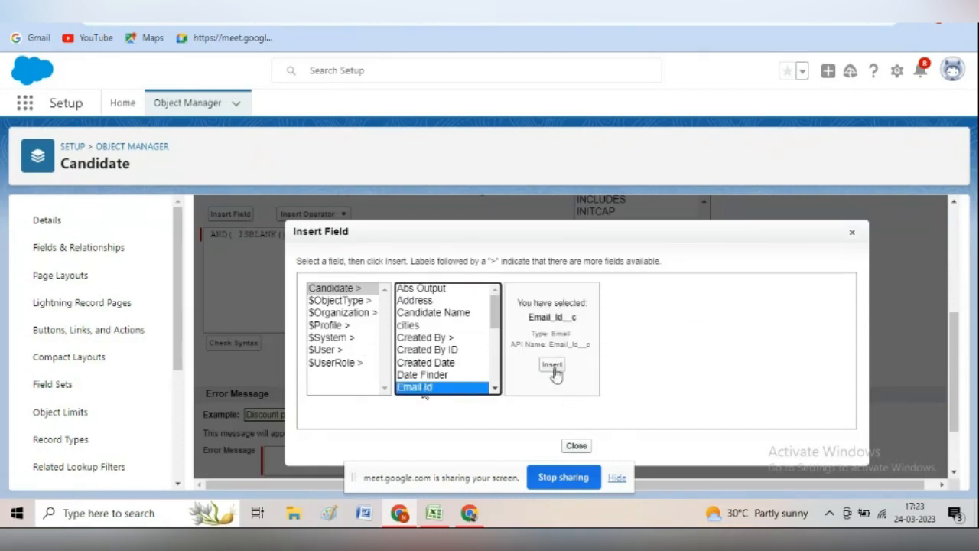
click(553, 366)
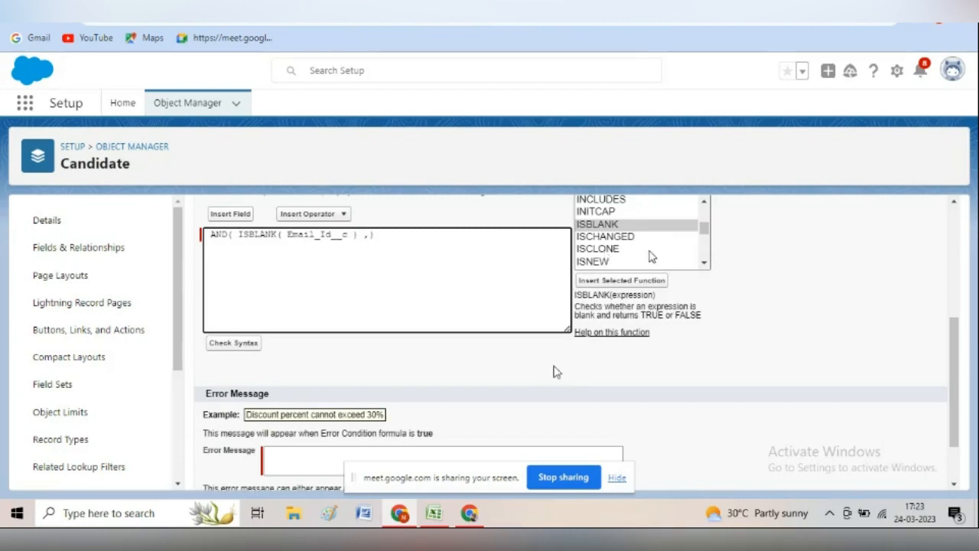
Insert the ISNULL function as the second argument of AND, after the comma
click(704, 263)
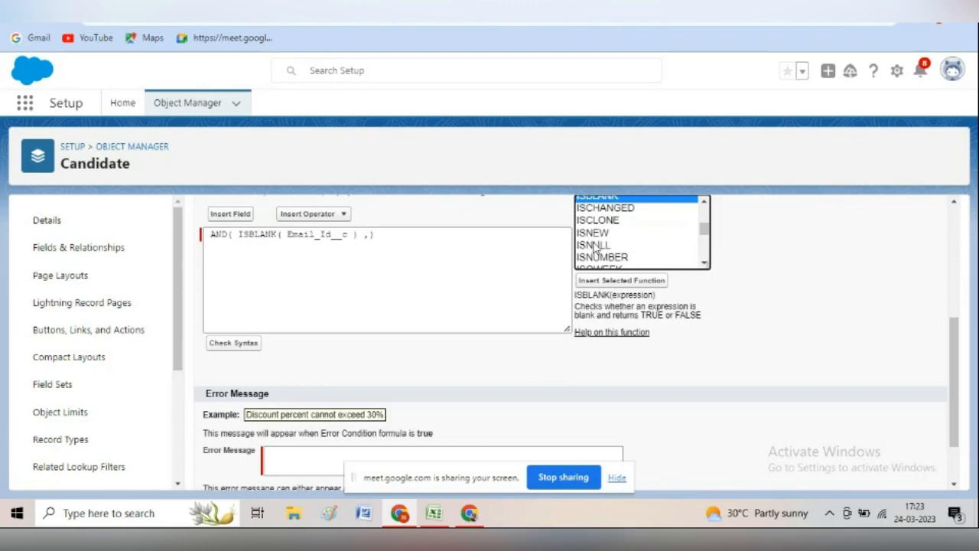
click(369, 234)
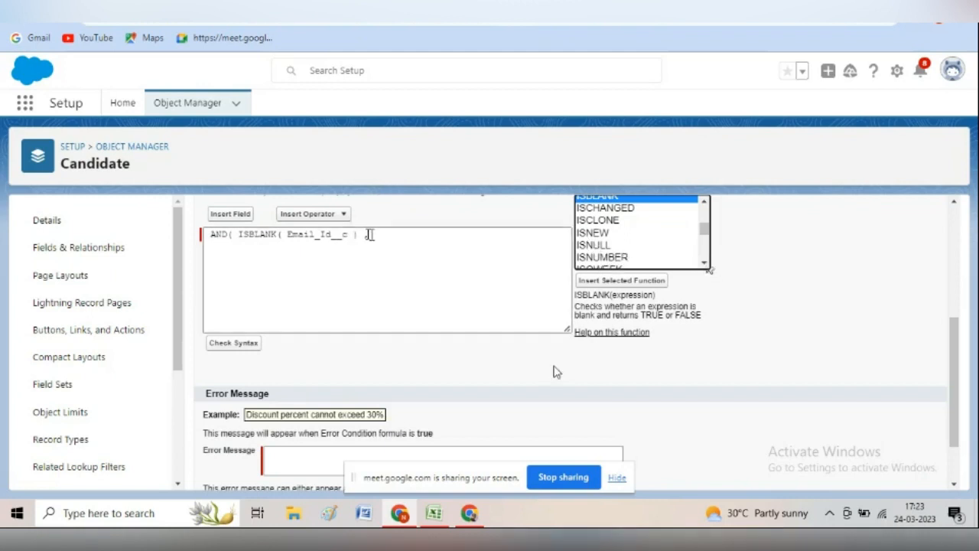
text())
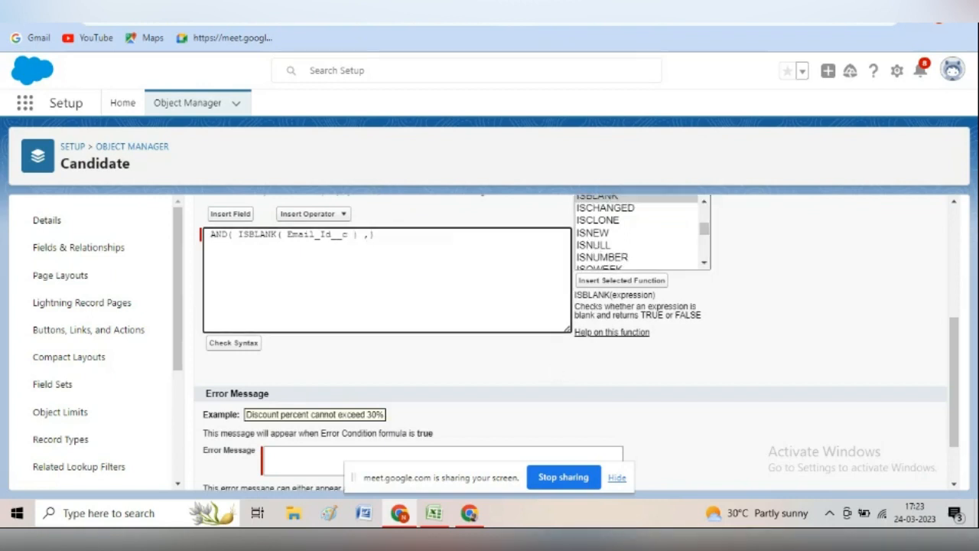
click(601, 246)
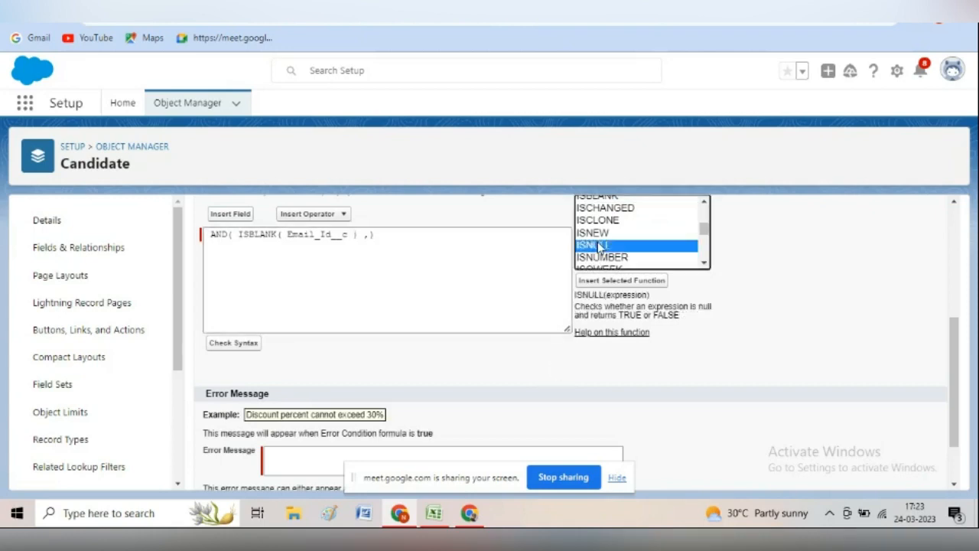
click(623, 280)
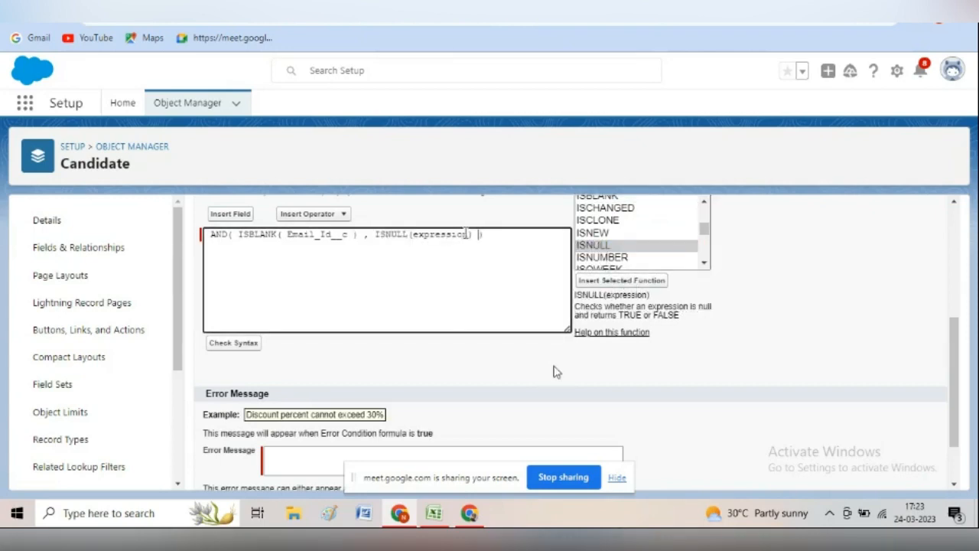
Replace the expression placeholder inside ISNULL with the Candidate field Fees__c
drag(469, 234, 414, 235)
key(BackSpace)
click(239, 217)
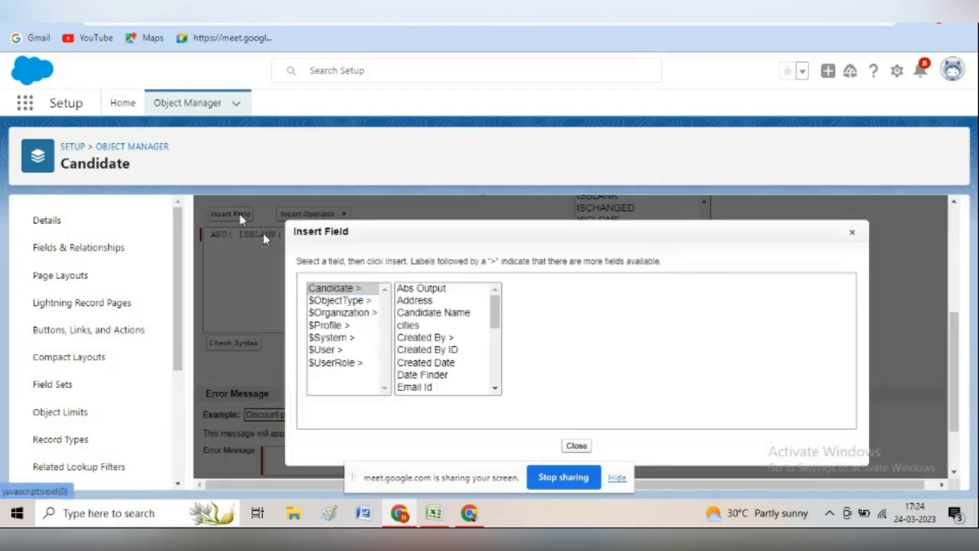
click(495, 388)
scroll(497, 392, down, 2)
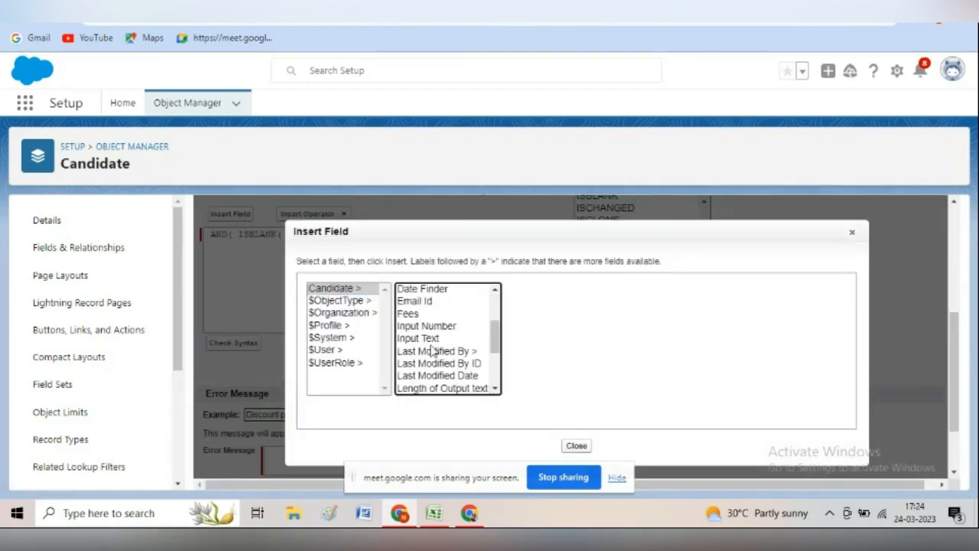
click(415, 318)
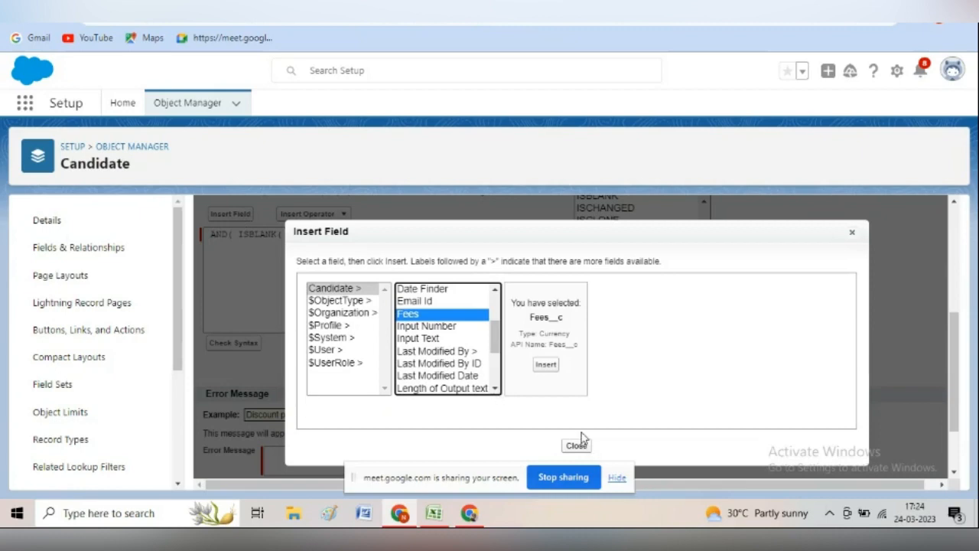
click(545, 365)
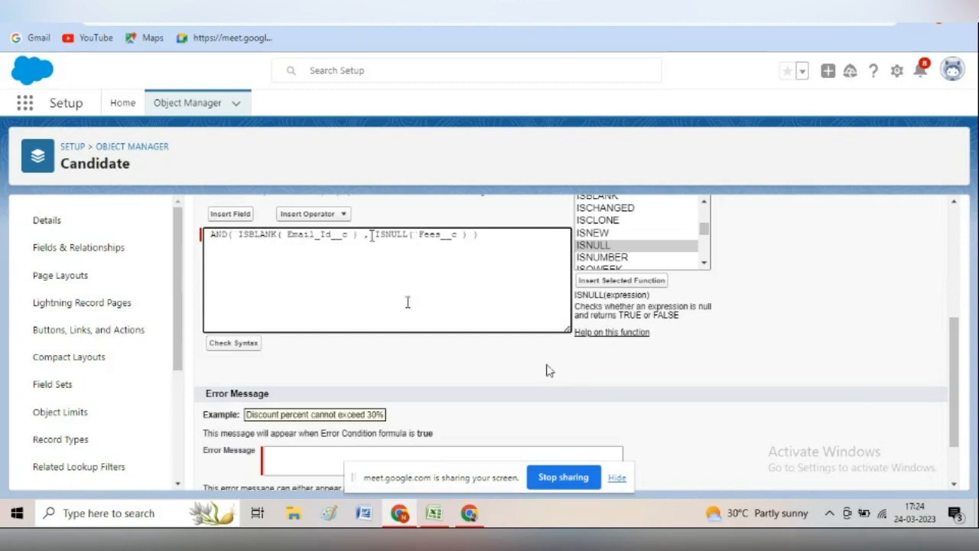
Check the syntax of the completed error condition formula
click(230, 345)
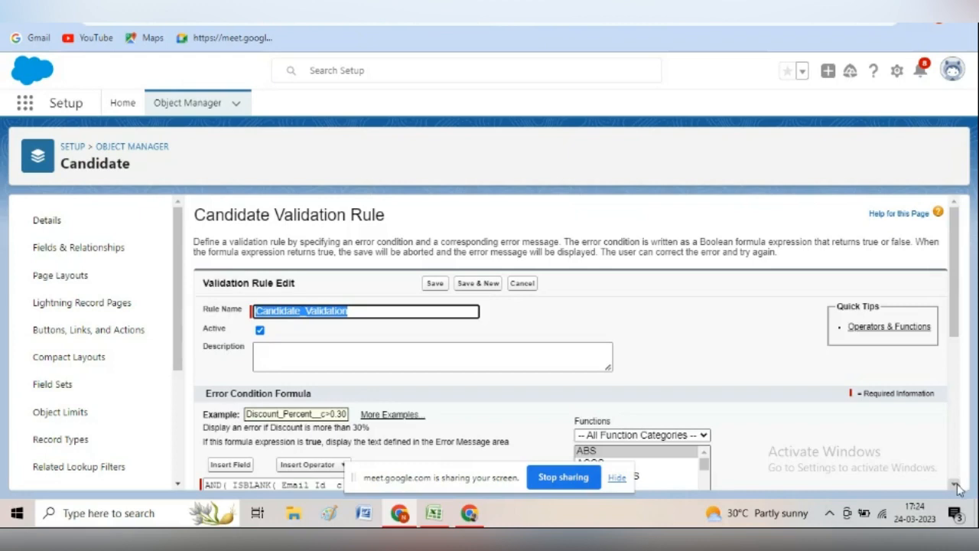
scroll(961, 486, down, 3)
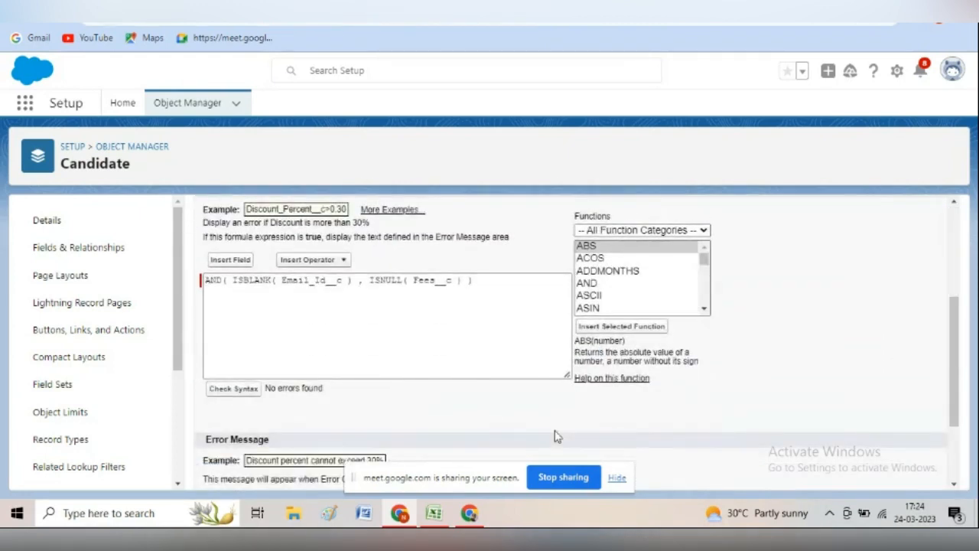
click(954, 486)
click(953, 487)
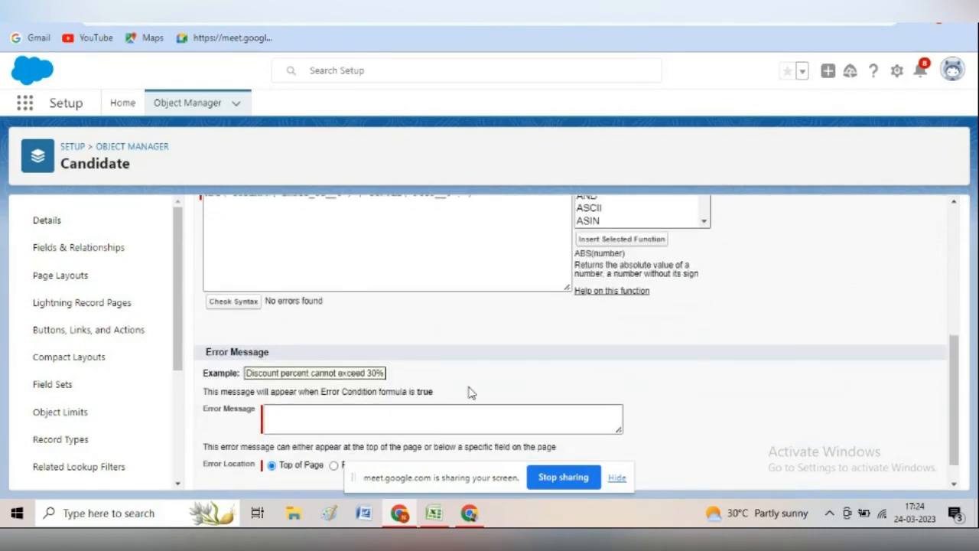
Set the error message to "Please fill Email and Fees to save" and save the validation rule with its error location at Top of Page
click(369, 423)
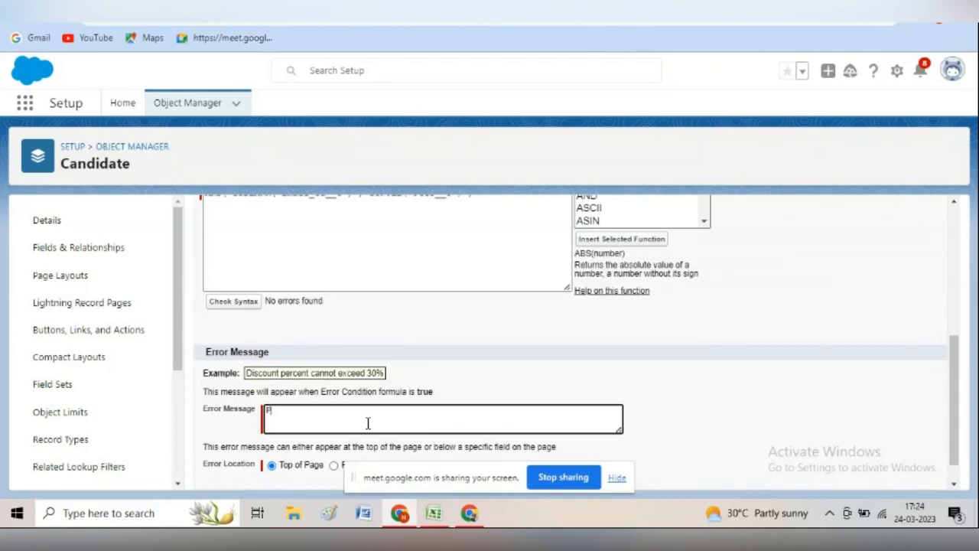
text(ease fill Email and Fees)
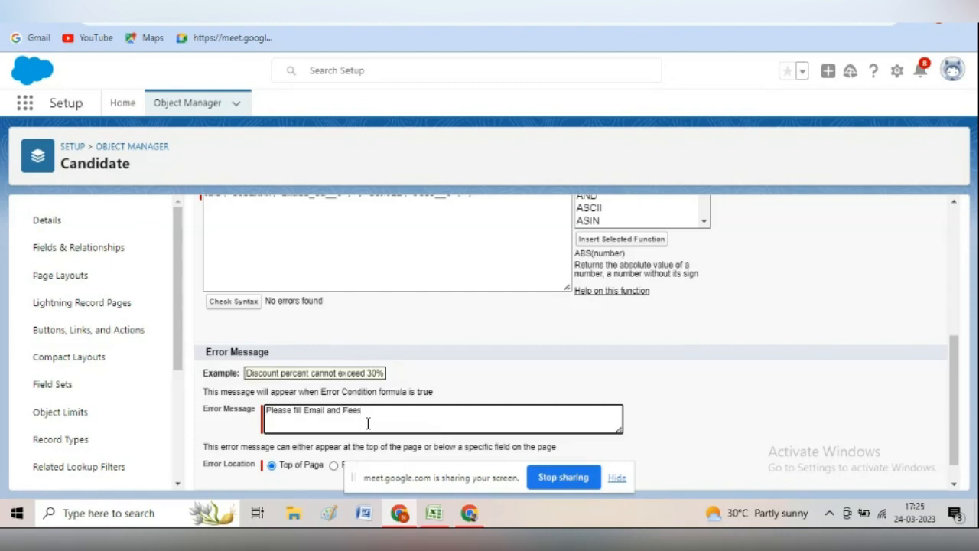
text( to save)
click(954, 483)
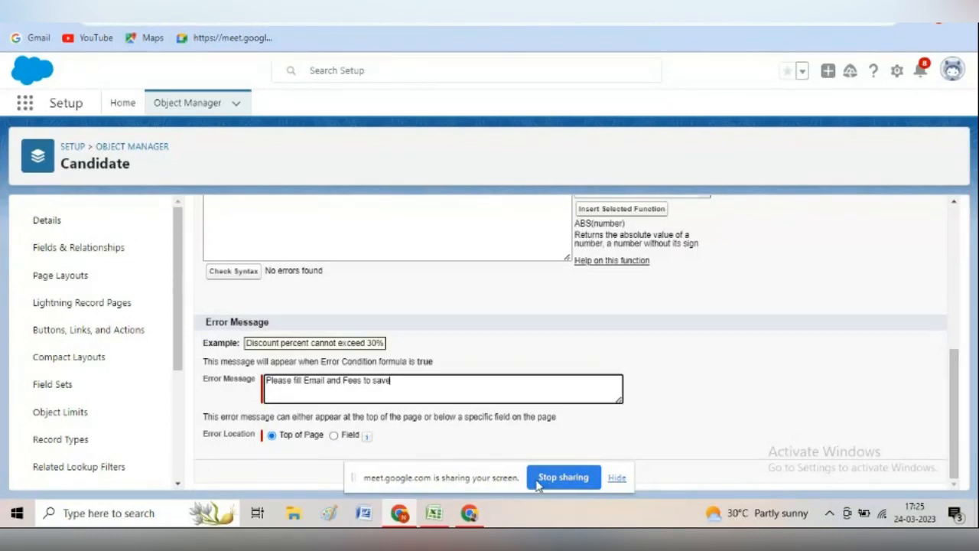
drag(490, 481, 503, 108)
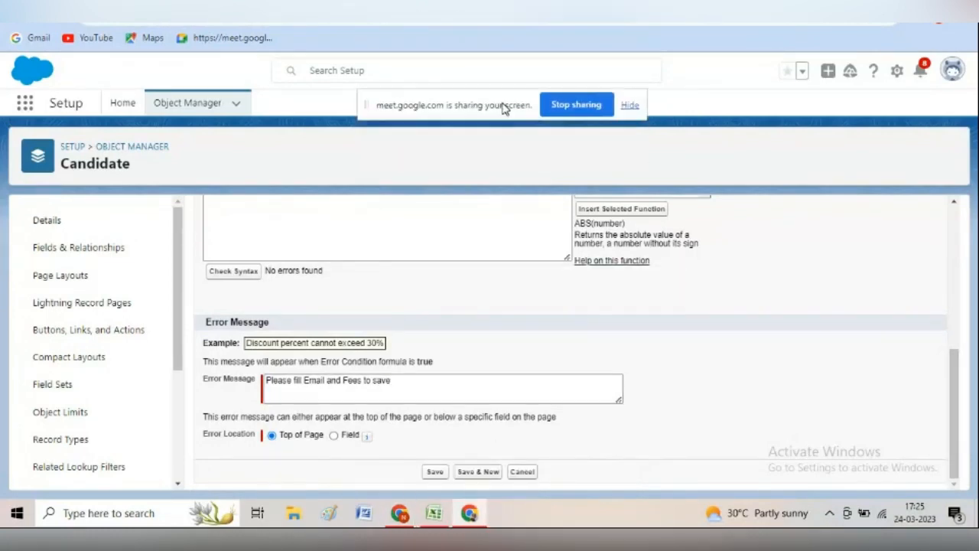
click(435, 472)
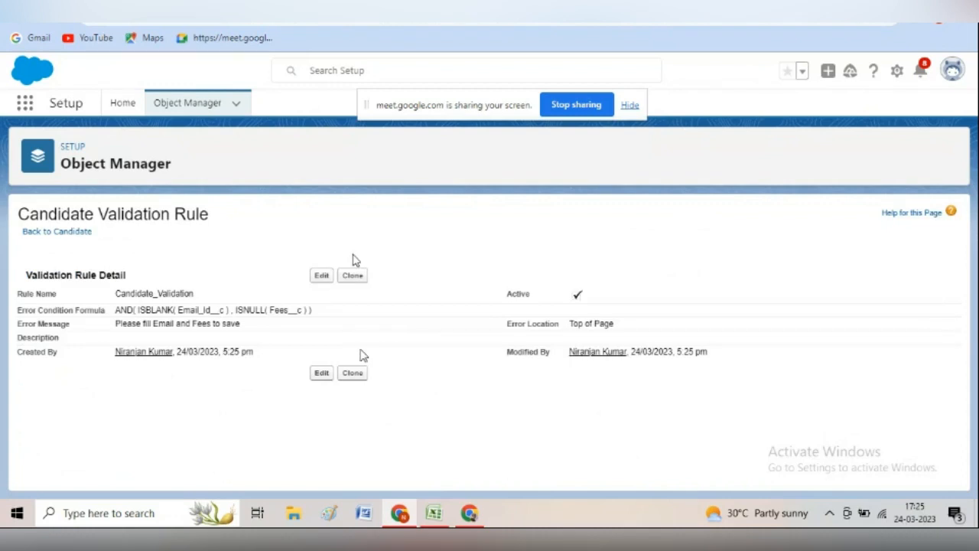
Switch to the c4 candidate record in the Training Management app and reload it
click(352, 8)
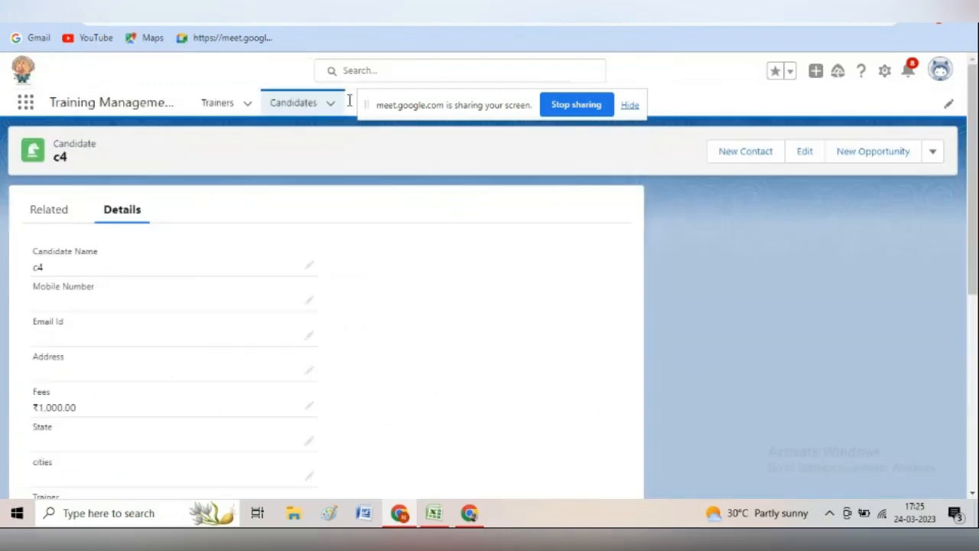
key(F5)
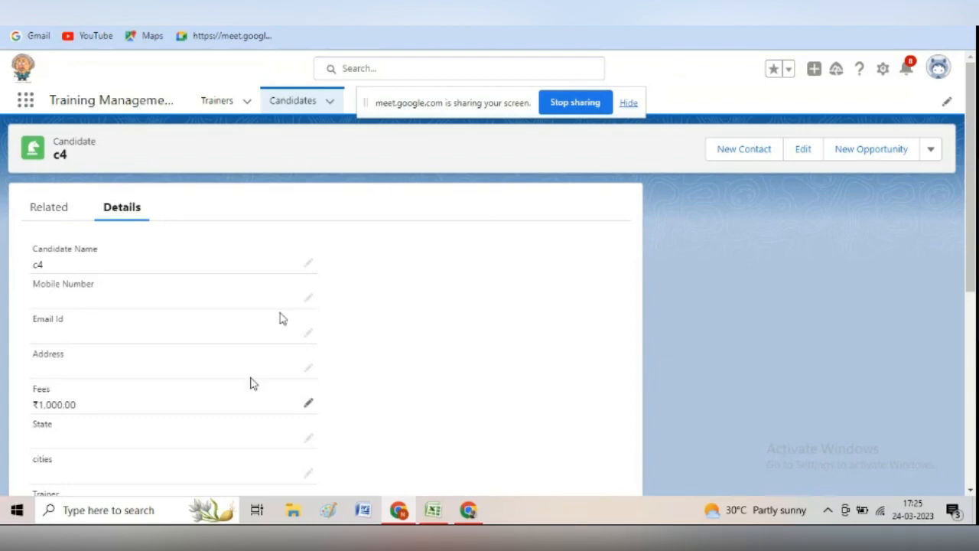
Clear the Fees value on the c4 candidate record, try to save it with Email Id empty, and dismiss the error
click(309, 411)
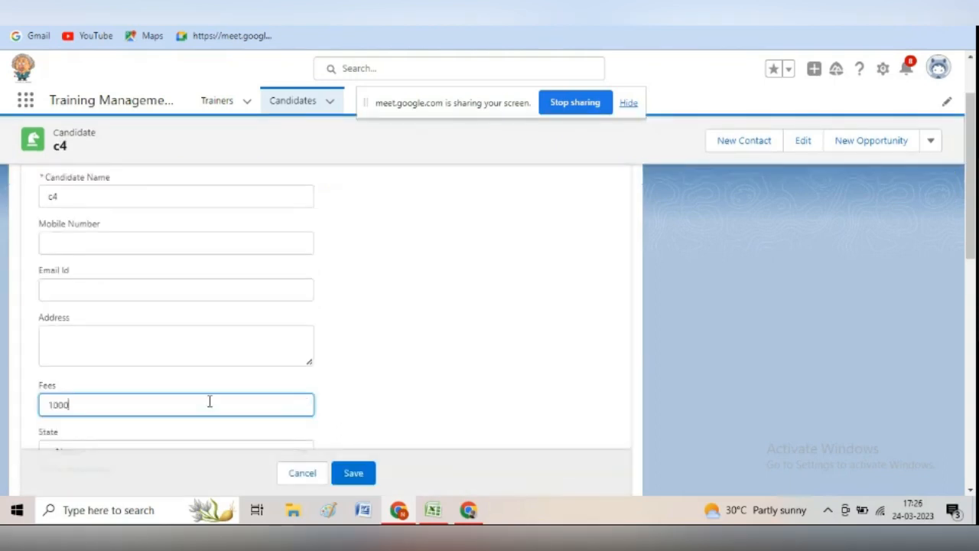
key(BackSpace)
key(BackSpace)
key(BackSpace)
click(351, 474)
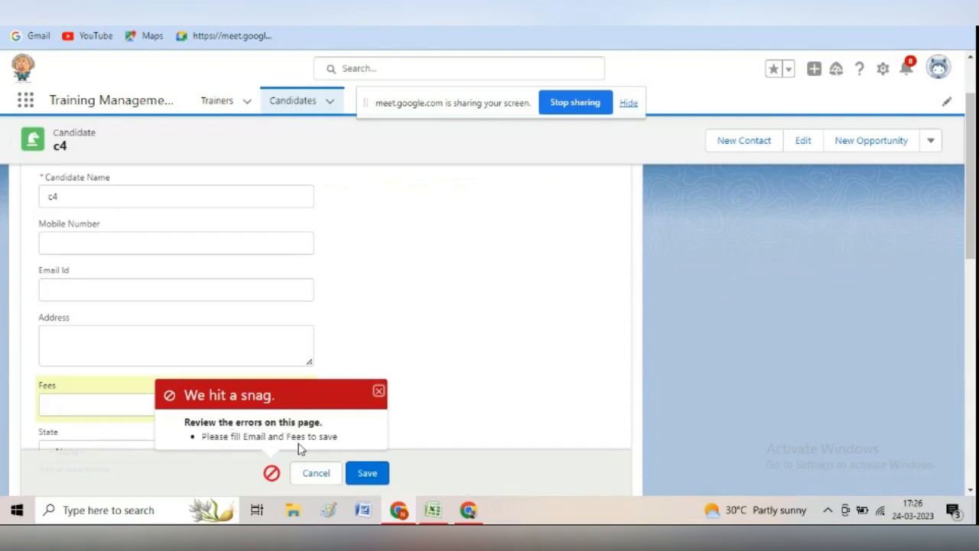
click(378, 394)
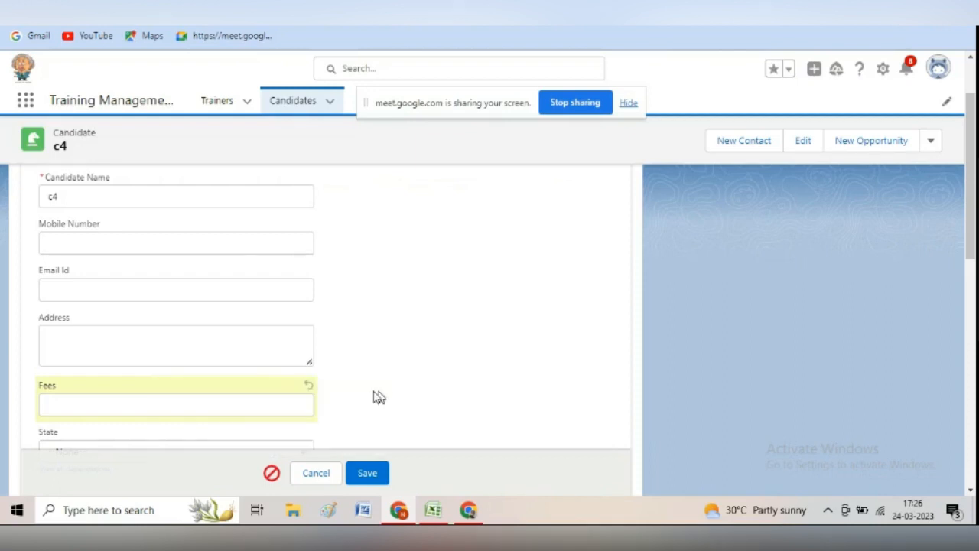
Fill in the candidate's email address with Fees left blank and save the record
click(74, 398)
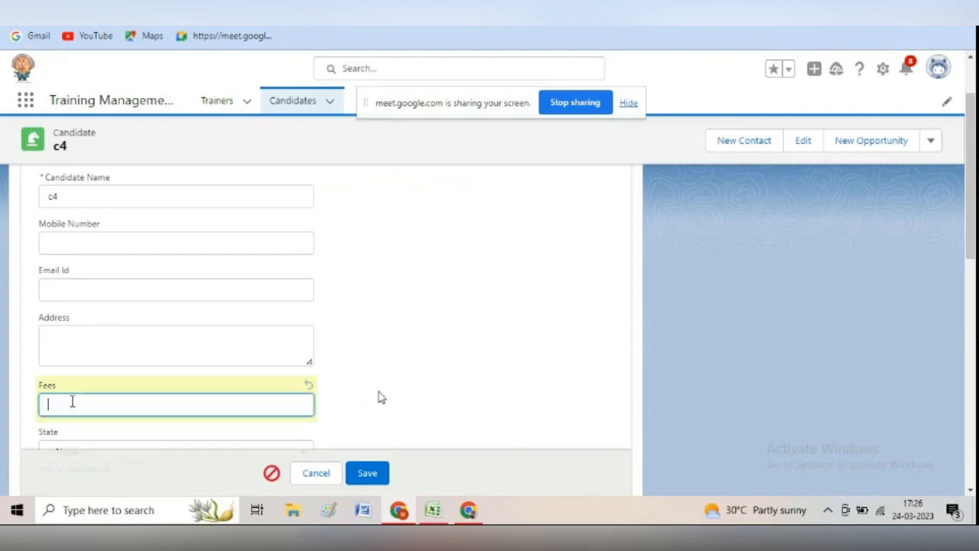
click(68, 287)
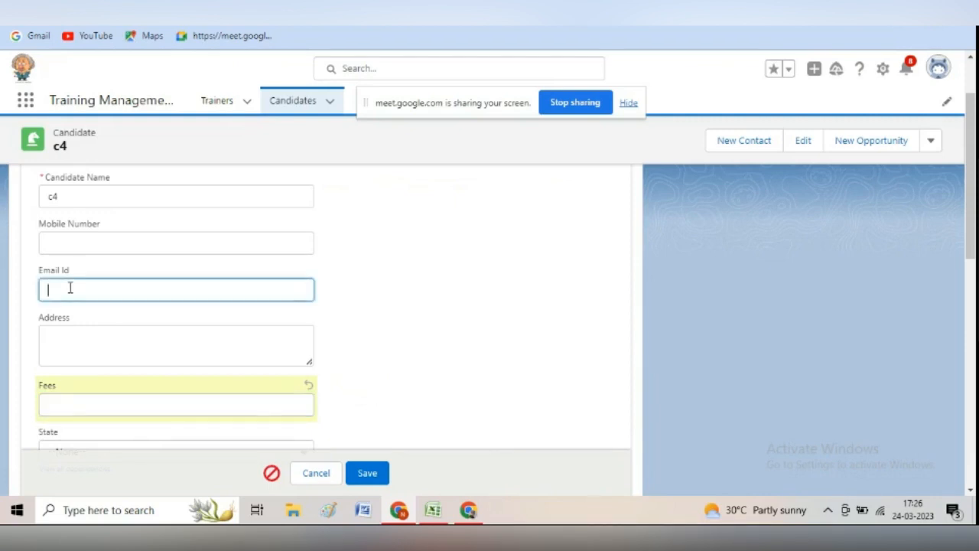
text(test@test.com)
click(367, 474)
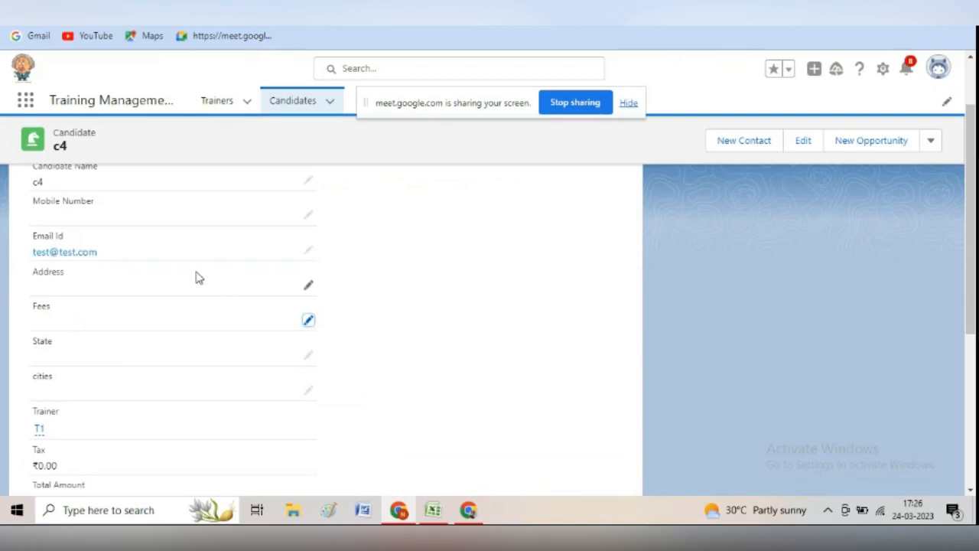
Check the AND truth table in the Excel notes, and set the c4 candidate's Fees to 1000 and save
click(309, 250)
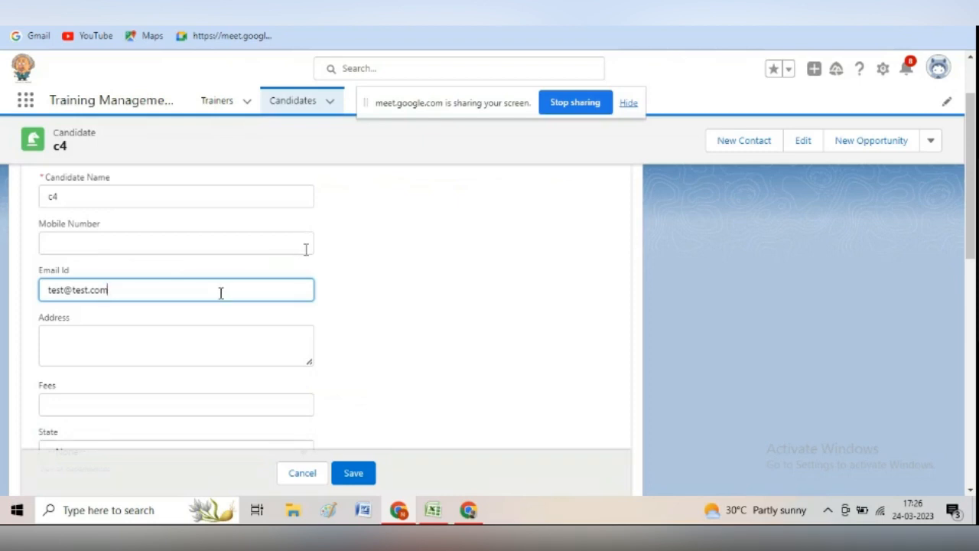
click(435, 514)
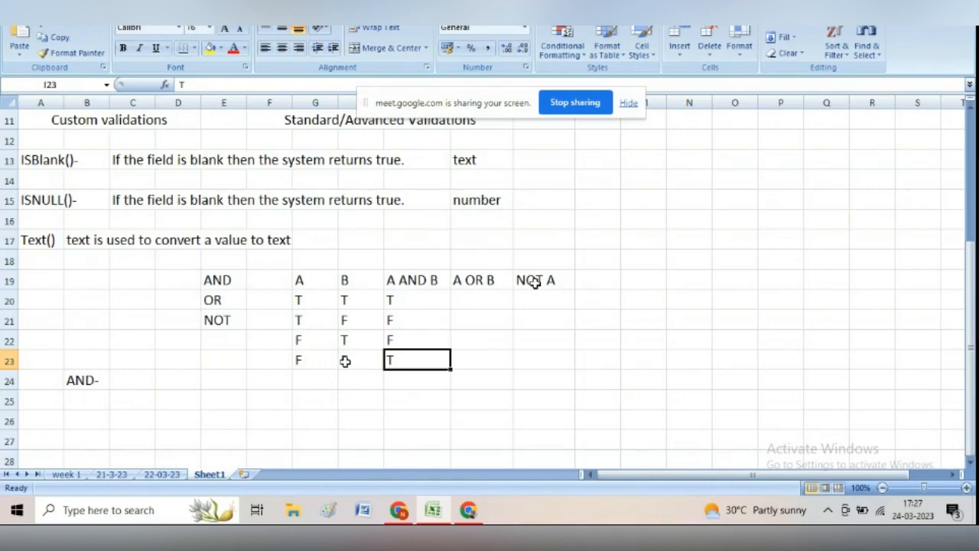
click(469, 515)
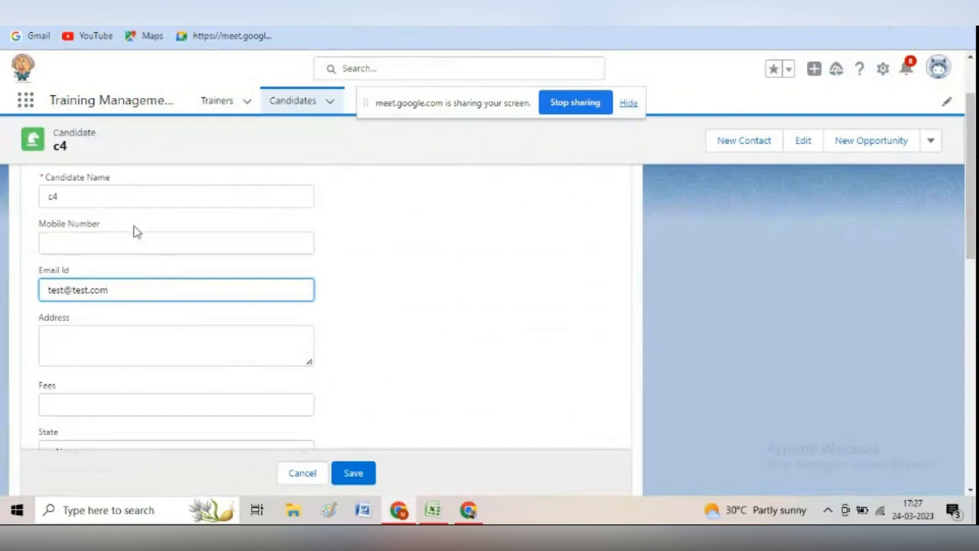
click(96, 403)
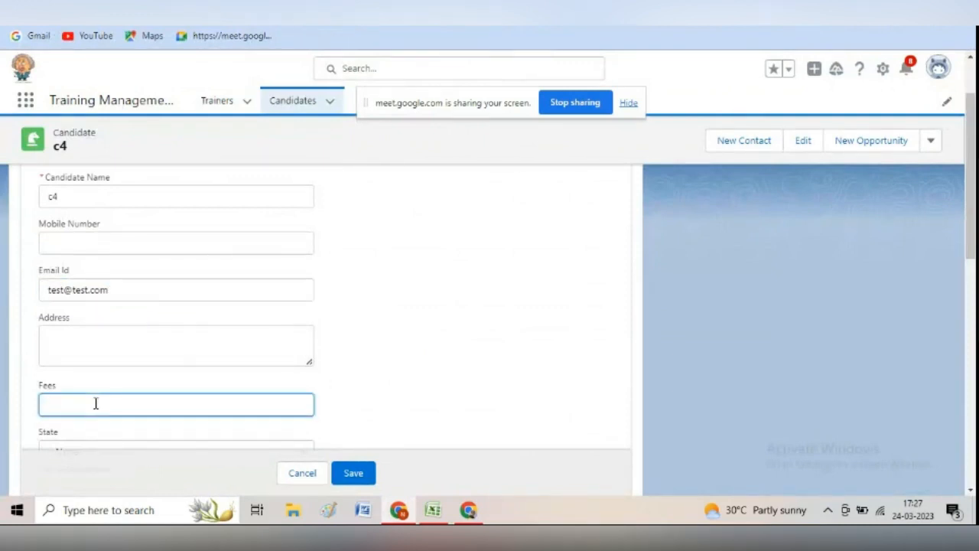
text(1000)
click(351, 474)
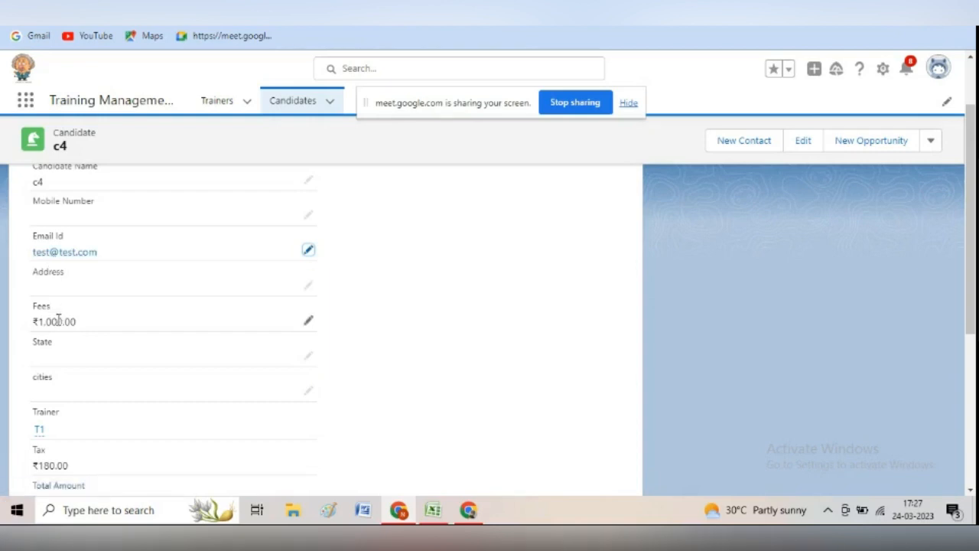
Open the c4 record for editing, save it again, and switch to the Candidate_Validation rule details
click(309, 253)
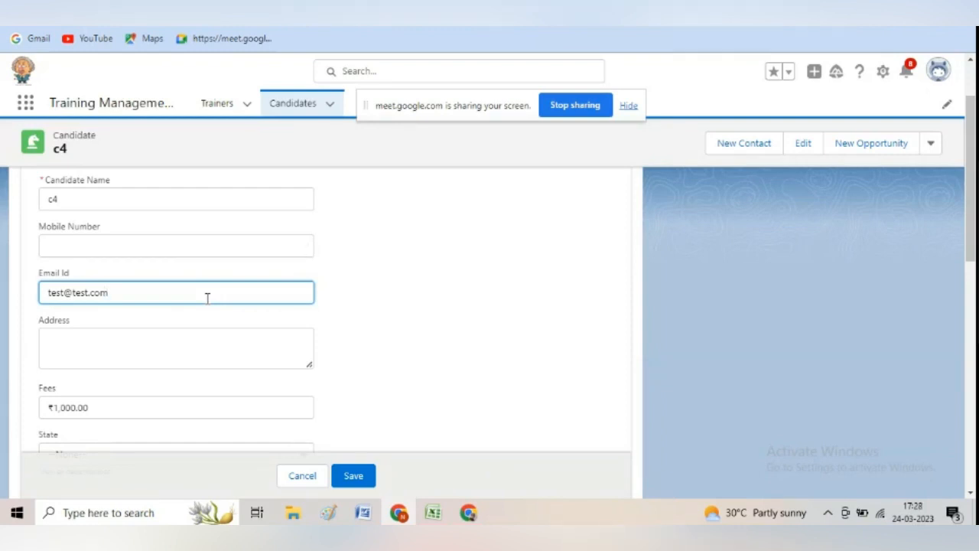
click(360, 478)
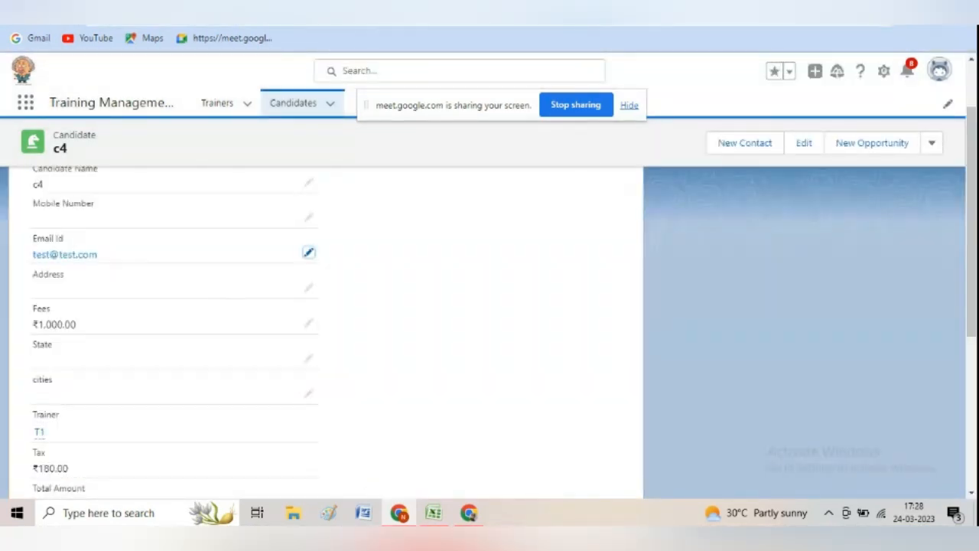
click(429, 6)
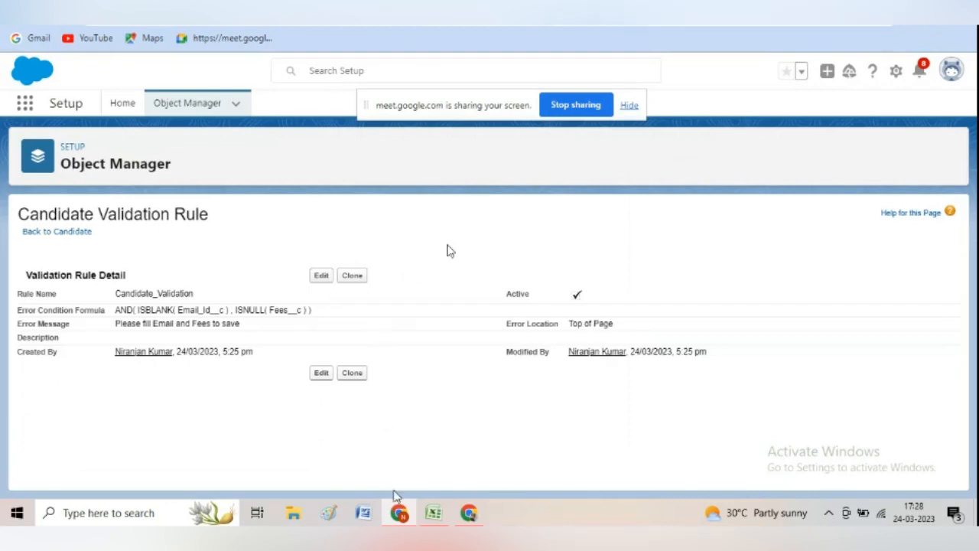
Switch to the Excel notes and fill the A OR B column of the truth table with T, T, T, F in J20:J23
click(433, 513)
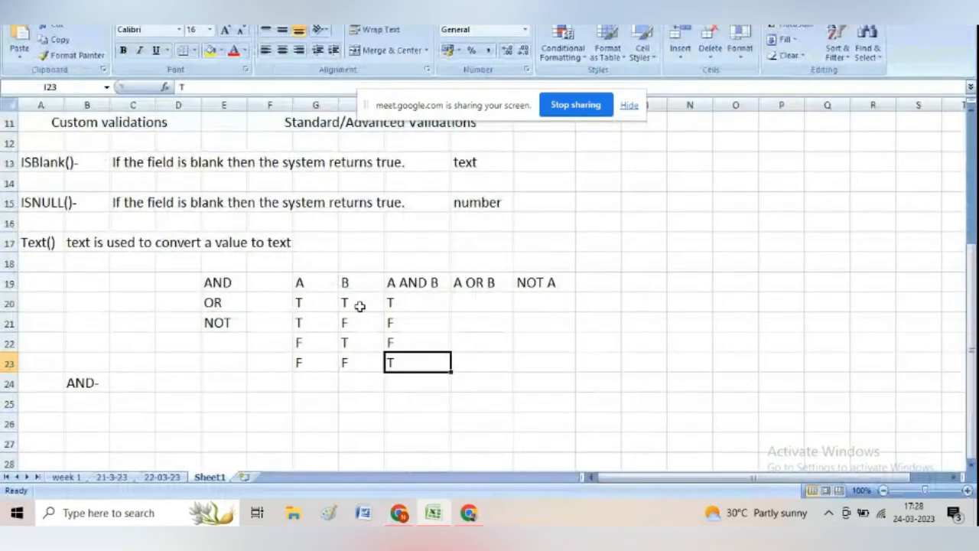
click(456, 301)
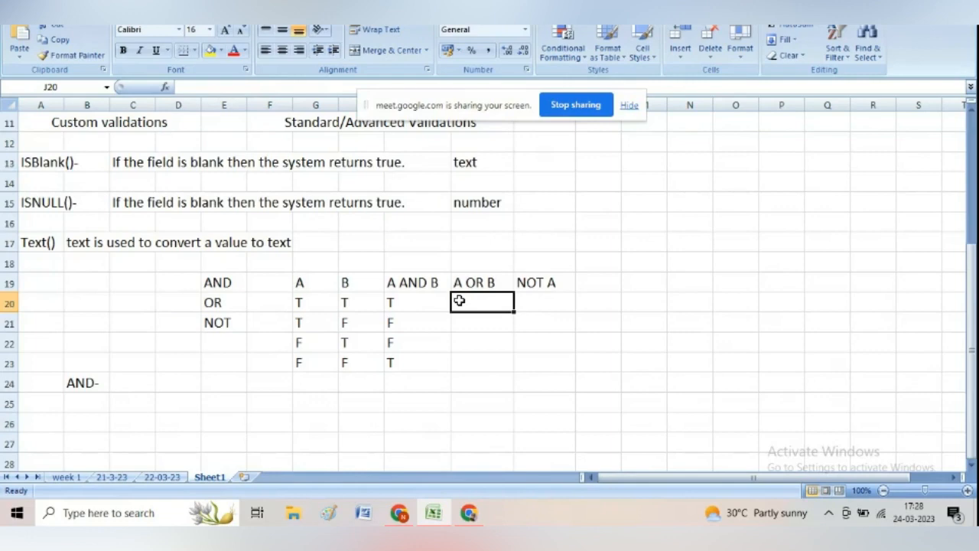
text(T)
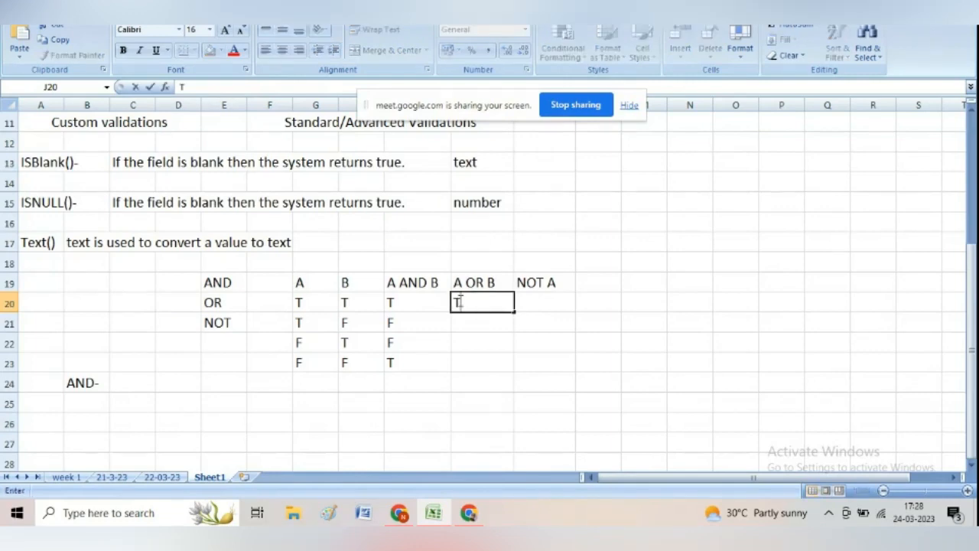
key(Return)
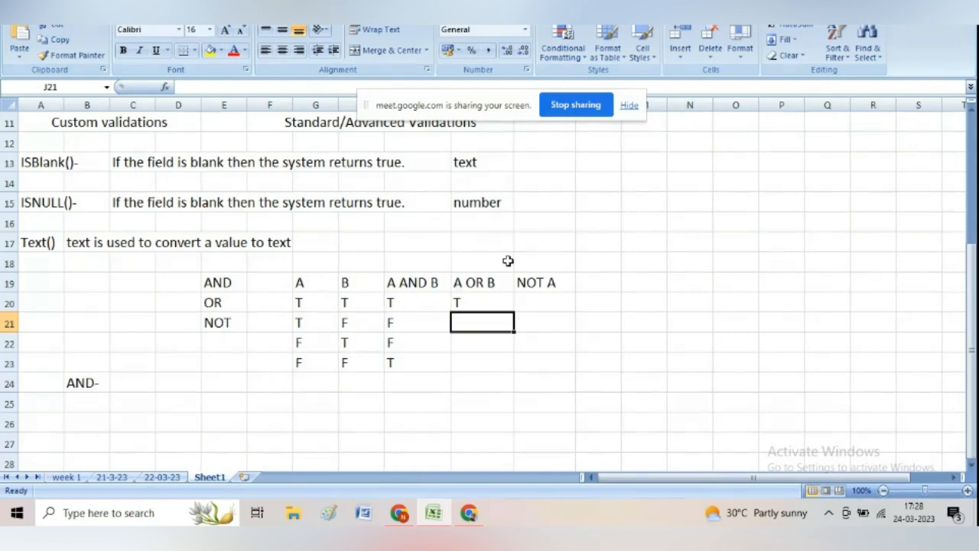
text(T)
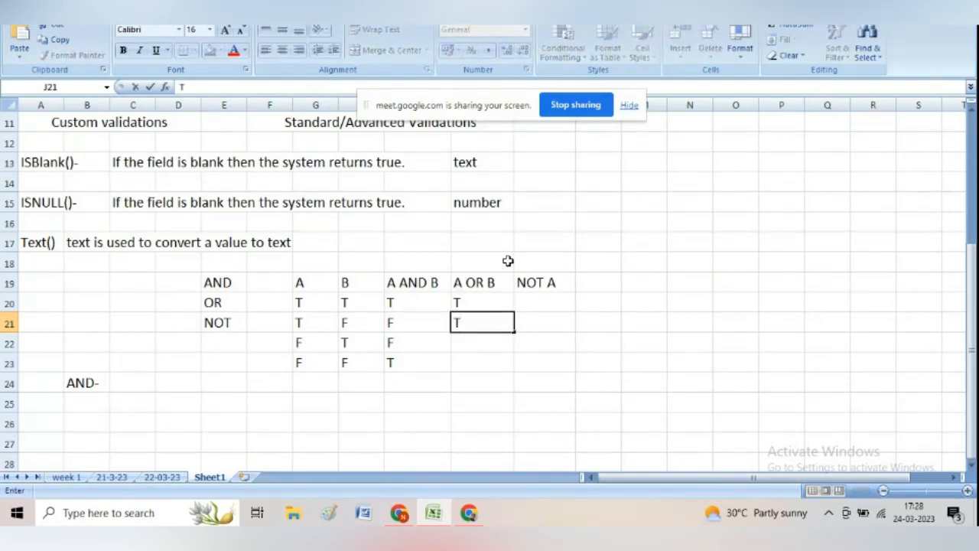
key(Return)
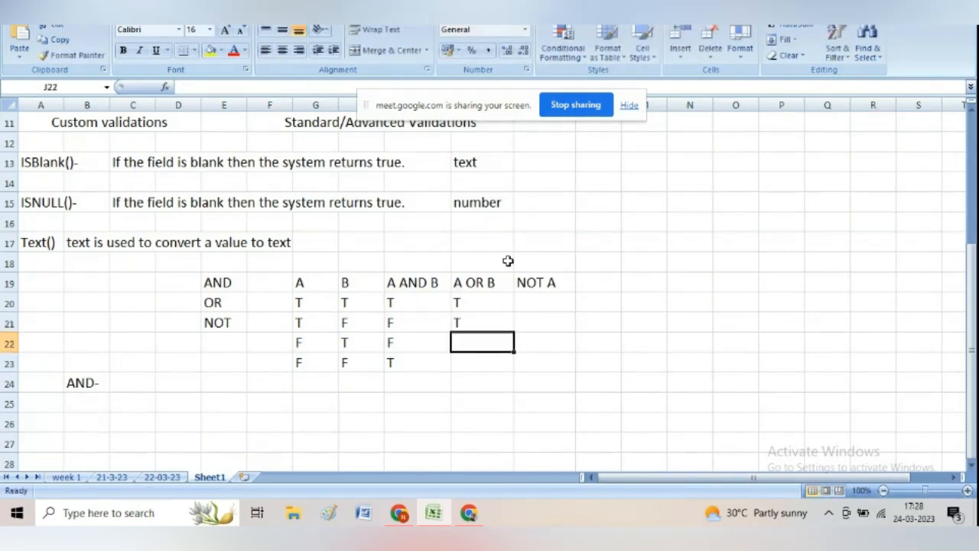
text(T)
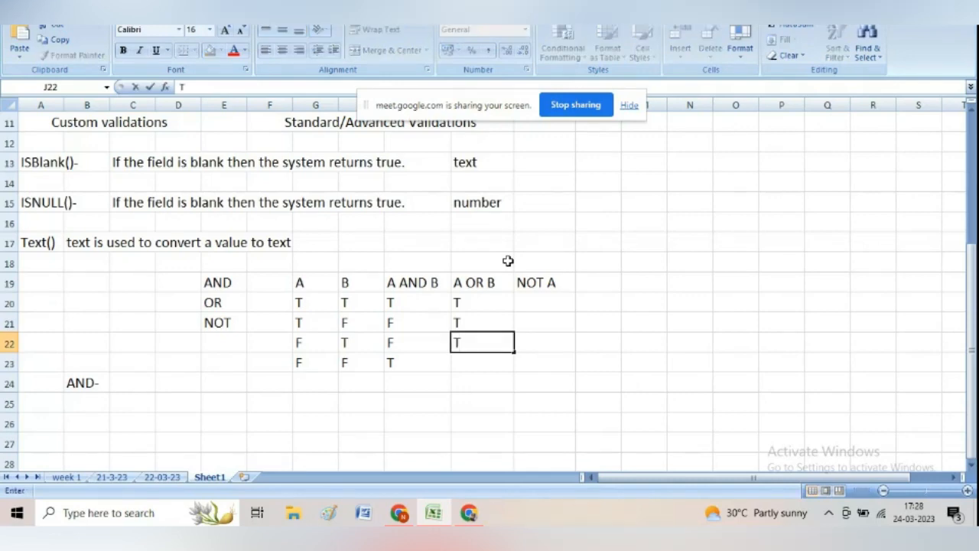
key(Return)
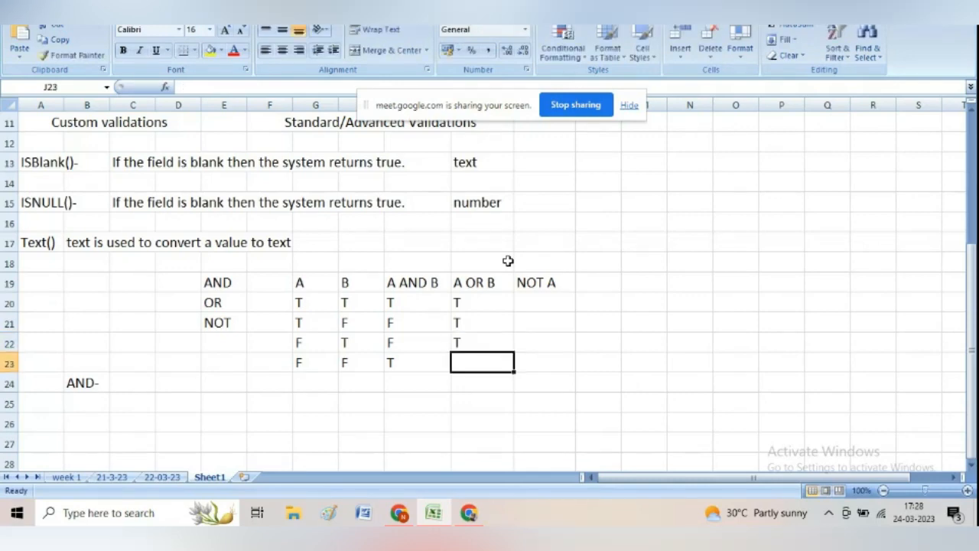
text(F)
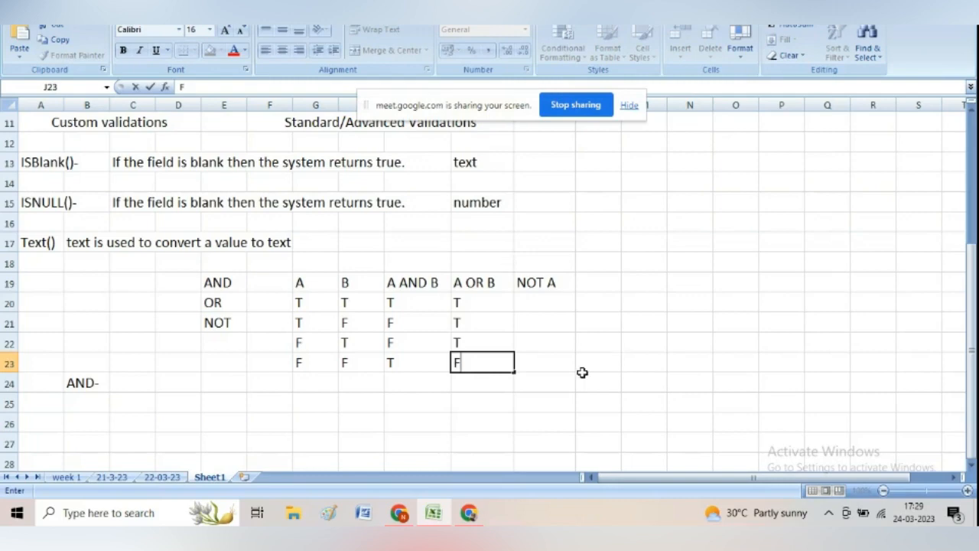
click(582, 372)
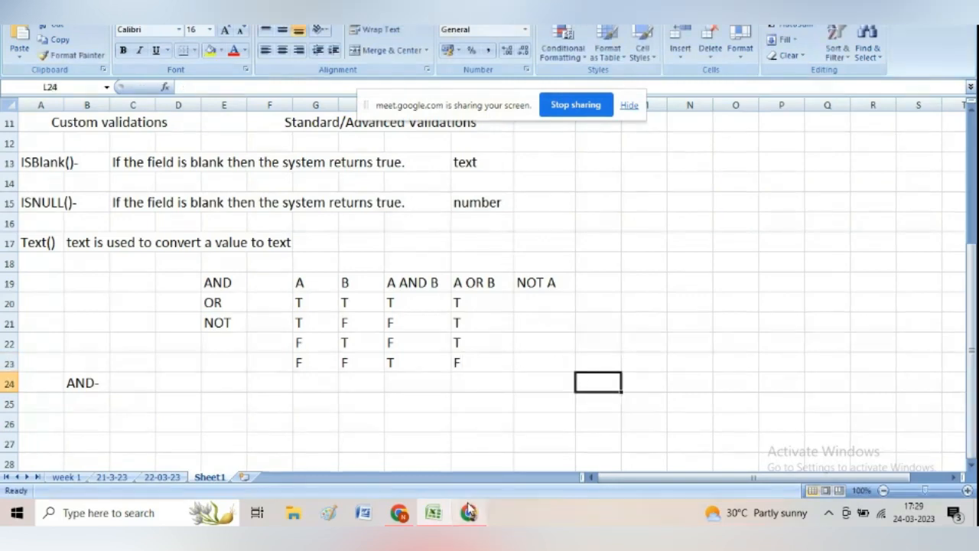
Return to Salesforce, edit the Candidate_Validation rule, and replace AND with OR around the ISBLANK and ISNULL checks
click(406, 518)
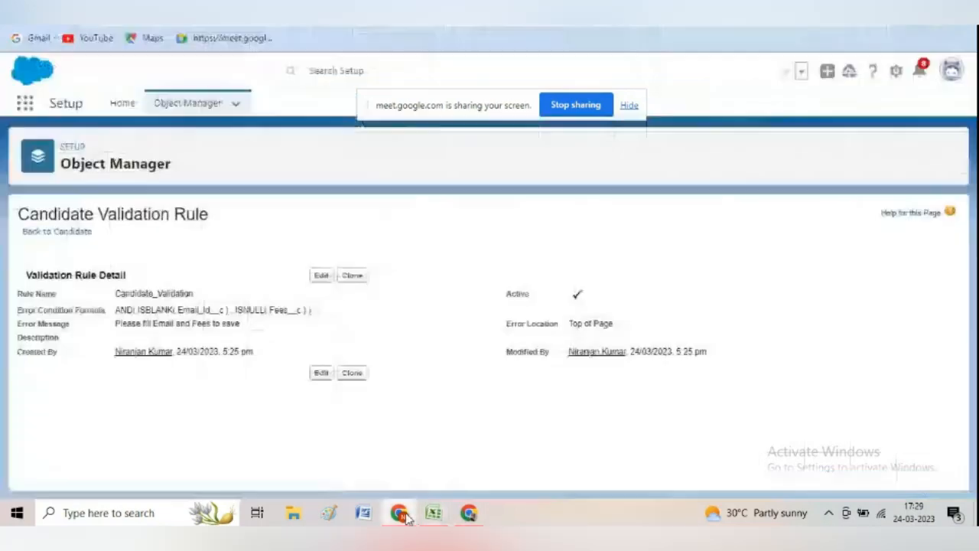
mouse_move(466, 516)
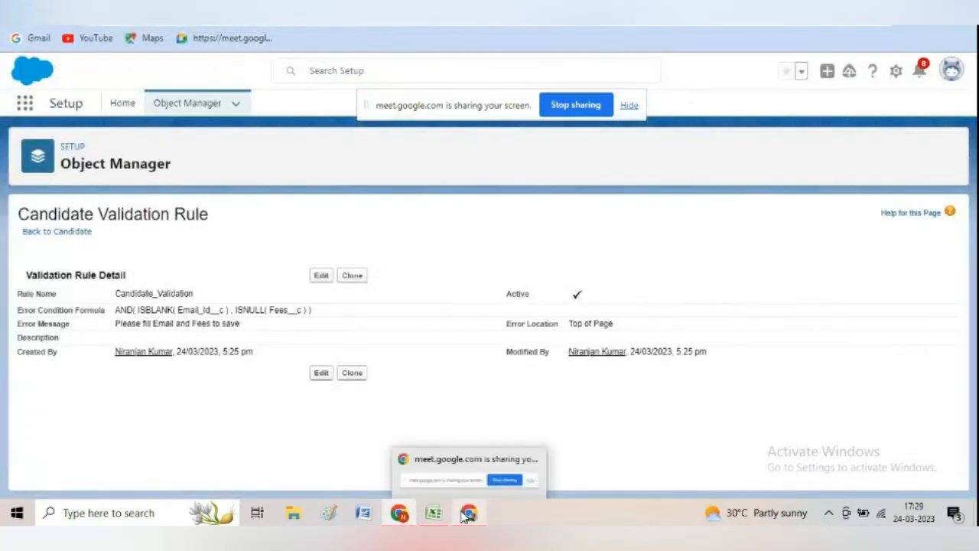
mouse_move(399, 514)
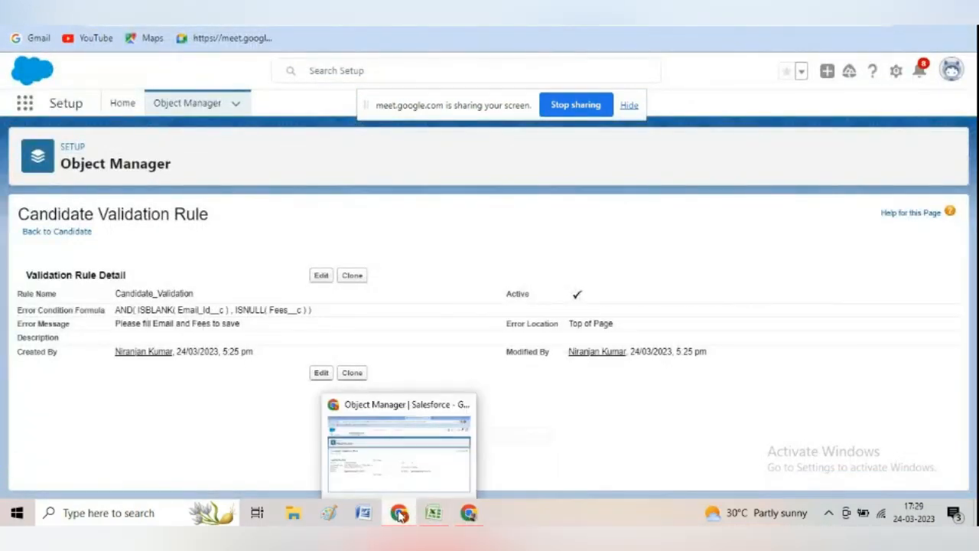
click(386, 465)
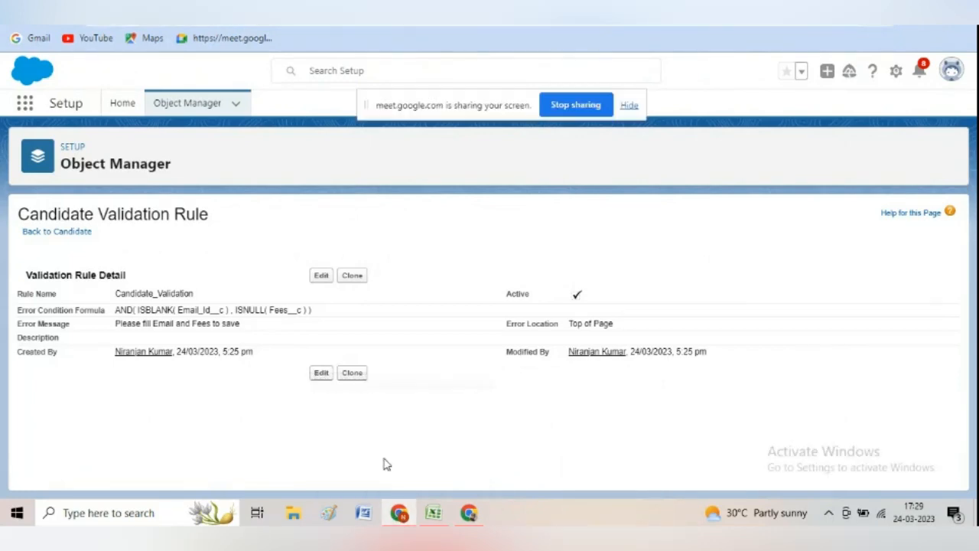
click(323, 277)
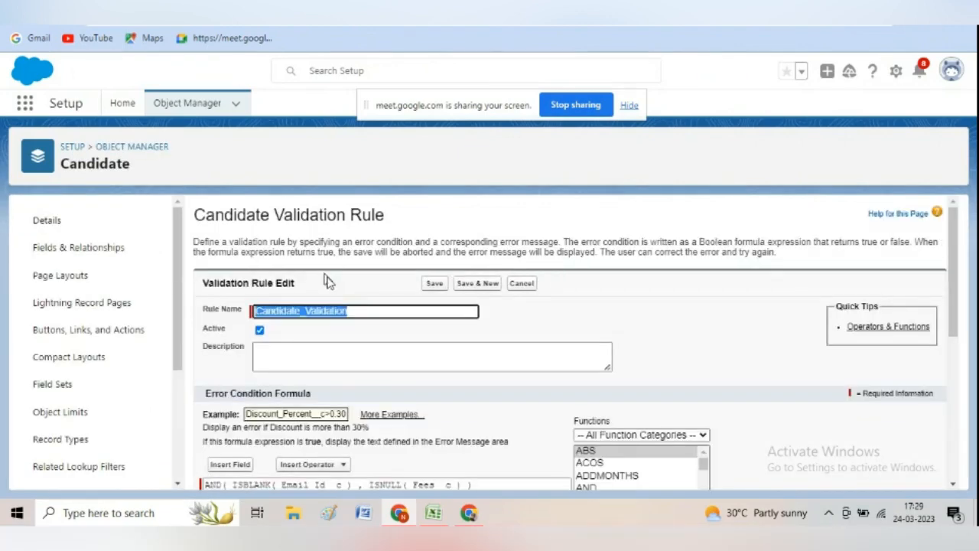
scroll(328, 281, down, 3)
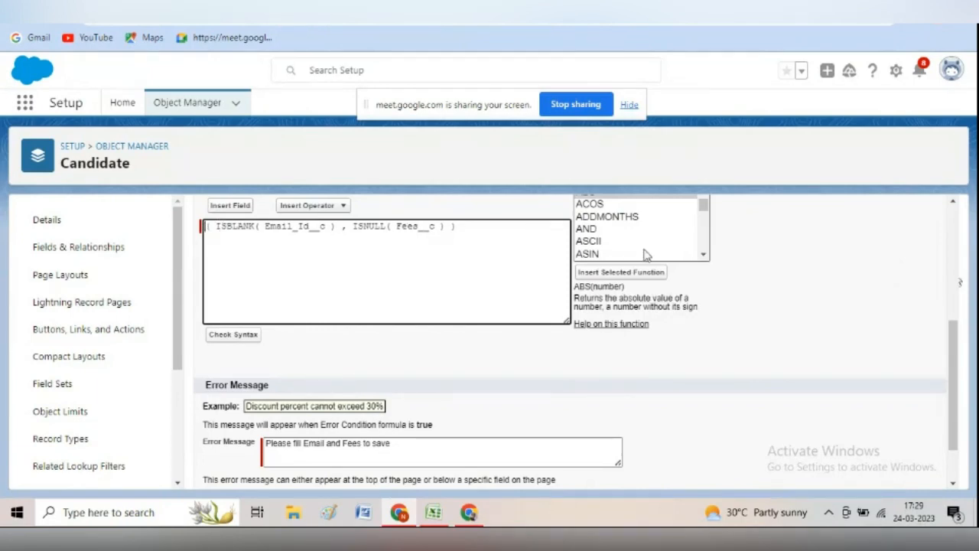
click(703, 255)
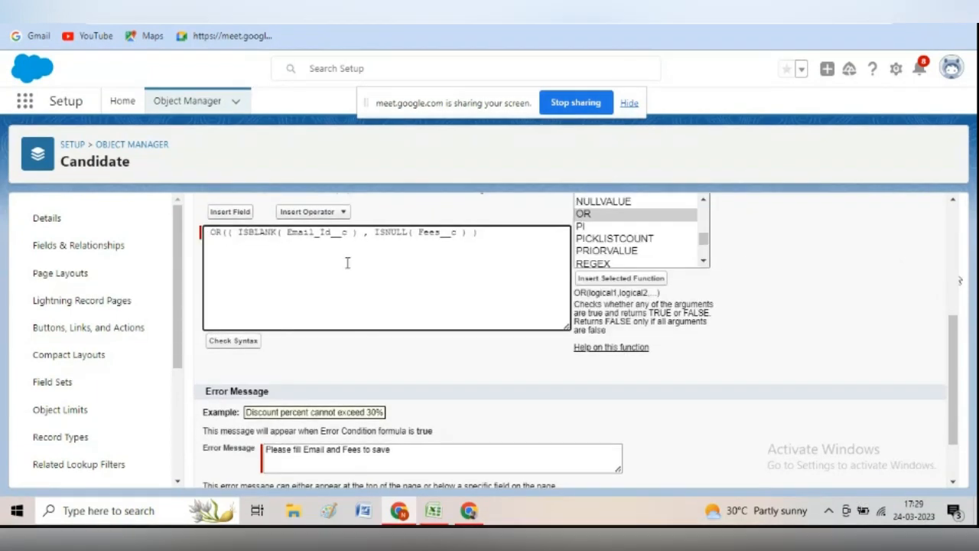
key(BackSpace)
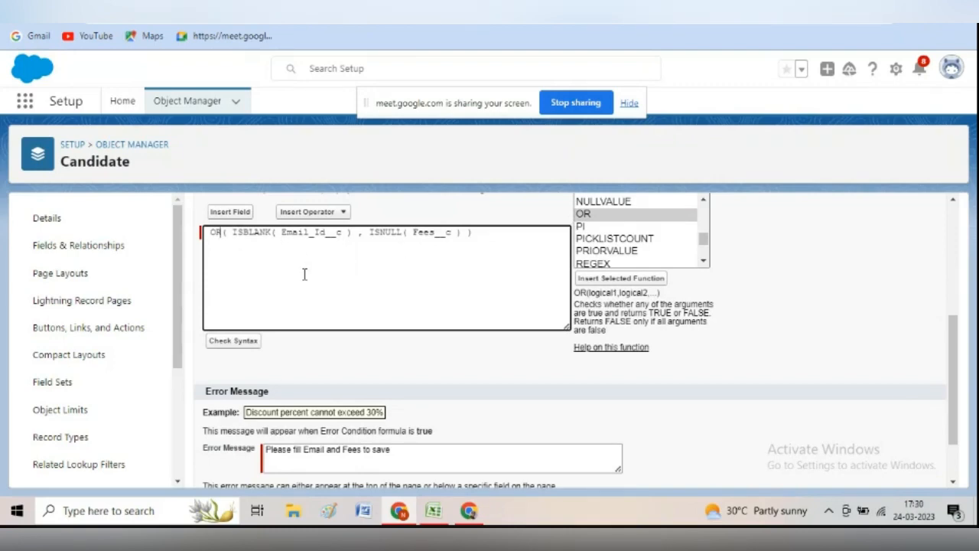
Insert the OR function template below the formula to review its syntax, and delete it again
click(501, 240)
click(619, 218)
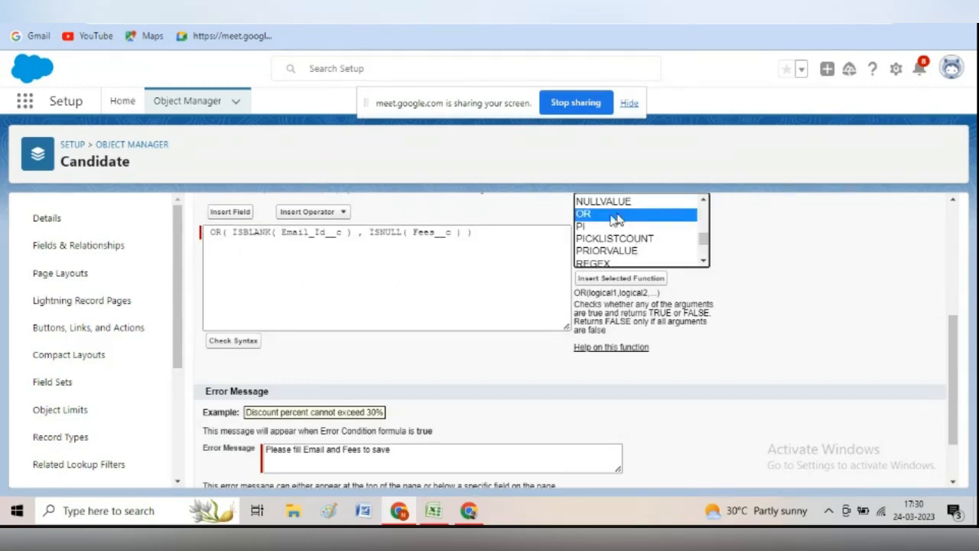
click(627, 278)
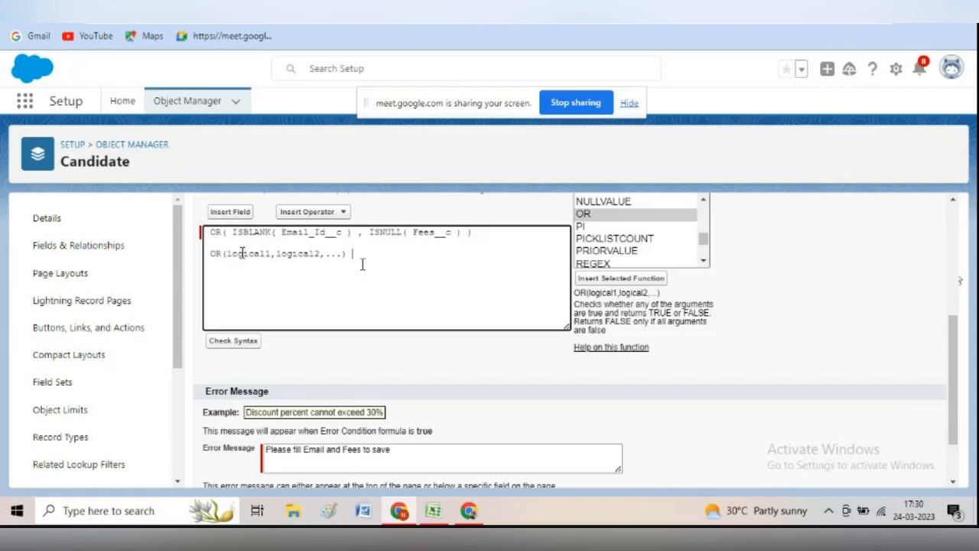
key(Right)
key(Right)
key(Right)
key(Right)
key(Right)
key(Right)
key(Right)
key(Right)
key(Right)
key(Right)
key(Right)
key(Right)
click(362, 263)
key(BackSpace)
key(BackSpace)
key(BackSpace)
key(BackSpace)
key(BackSpace)
key(BackSpace)
key(BackSpace)
key(BackSpace)
key(BackSpace)
key(BackSpace)
key(BackSpace)
key(BackSpace)
key(BackSpace)
key(BackSpace)
key(BackSpace)
key(BackSpace)
key(BackSpace)
key(BackSpace)
key(BackSpace)
key(BackSpace)
key(BackSpace)
key(BackSpace)
key(BackSpace)
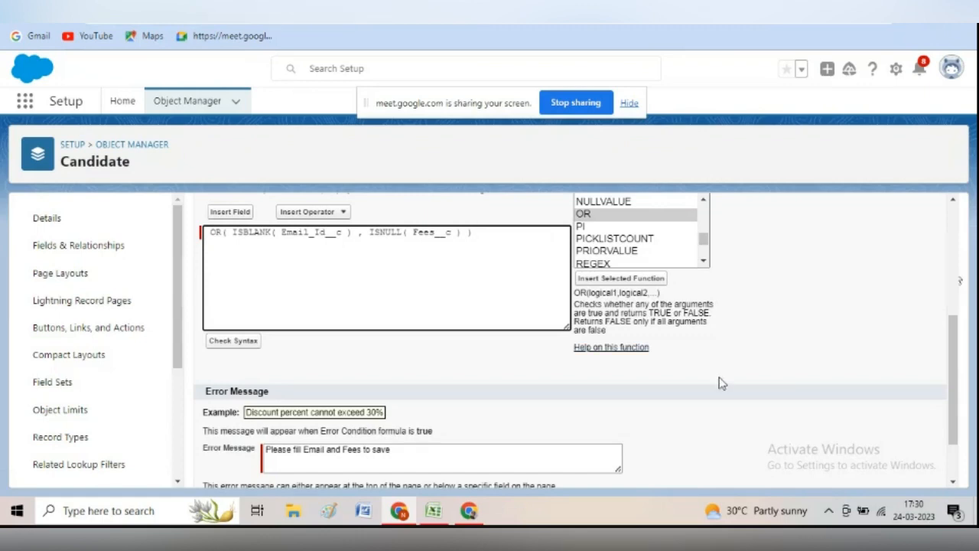
Change the rule's error message to "Don't leave any field blank." and save the validation rule
click(411, 455)
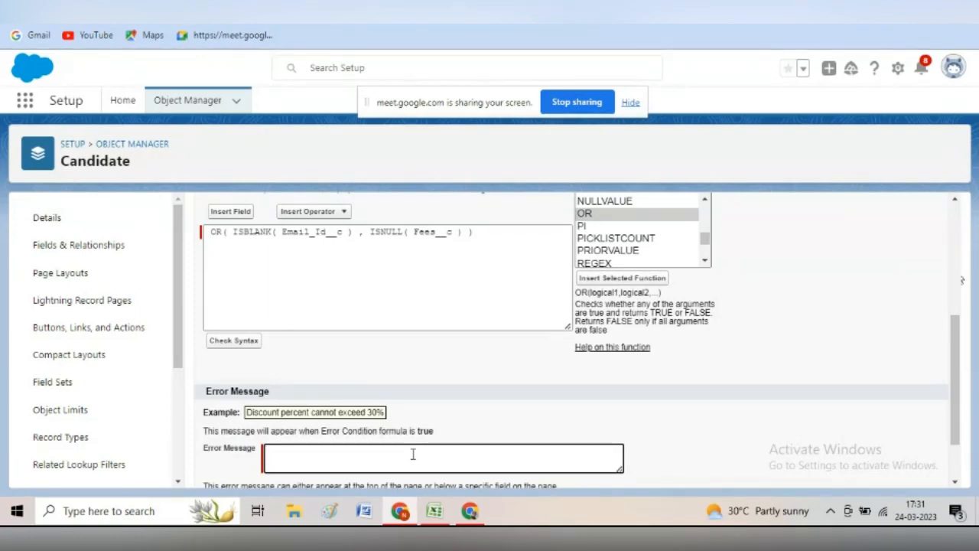
text(DONT)
key(BackSpace)
key(BackSpace)
text(n't leave any)
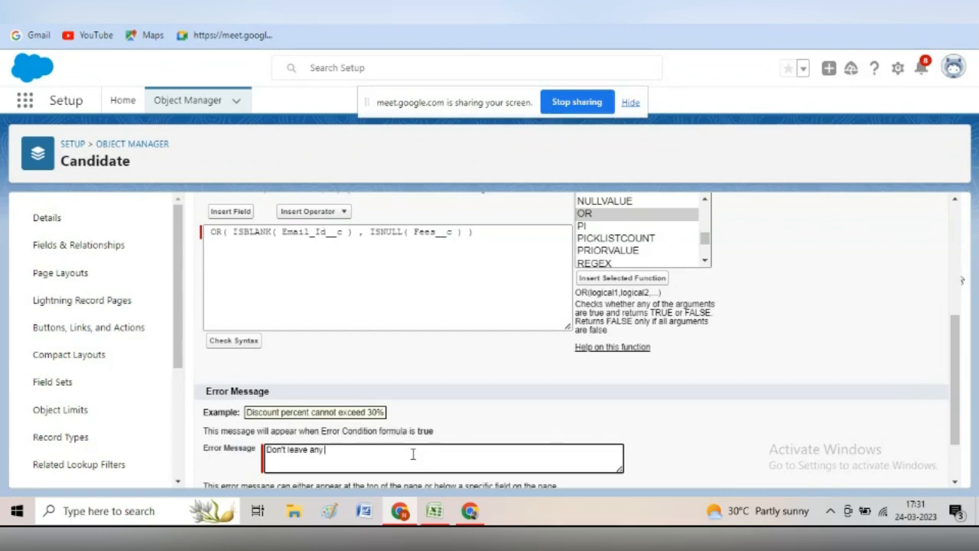
text( field blank.)
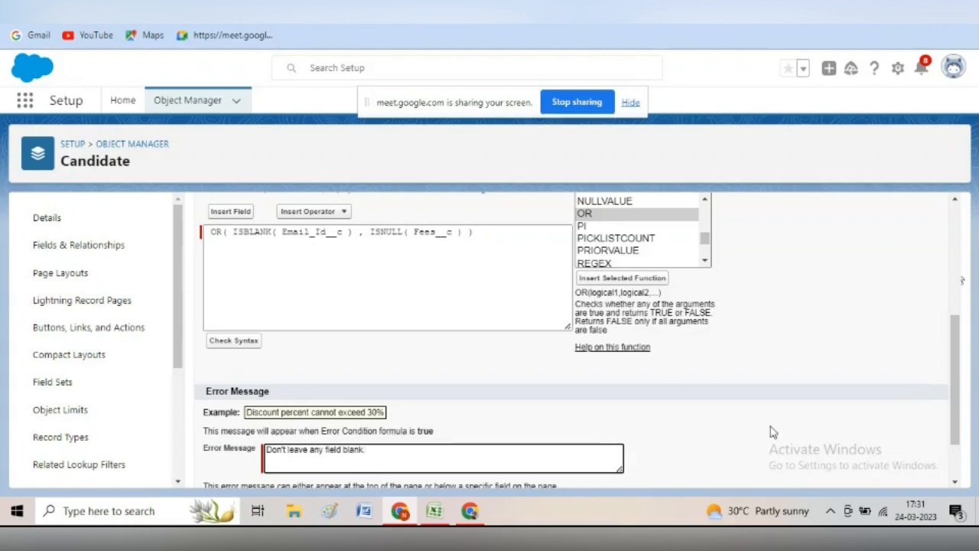
scroll(956, 466, down, 1)
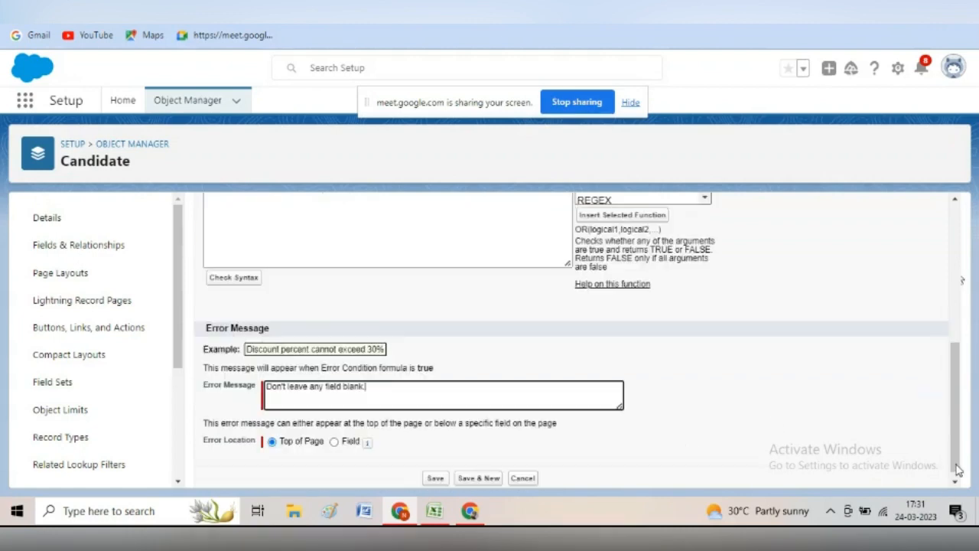
click(434, 471)
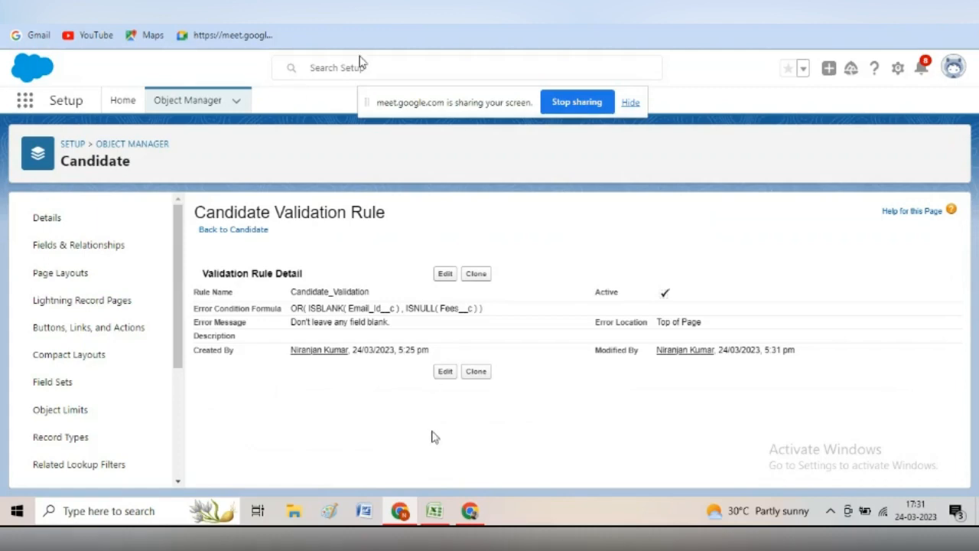
Switch to the c4 candidate record, reload it, open it for editing, and save it with Email Id and Fees both filled
click(329, 8)
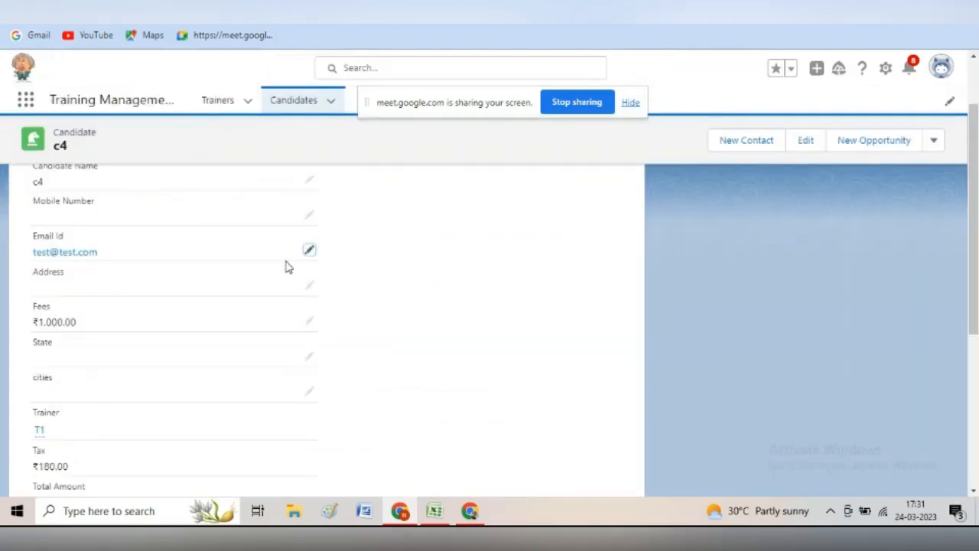
key(F5)
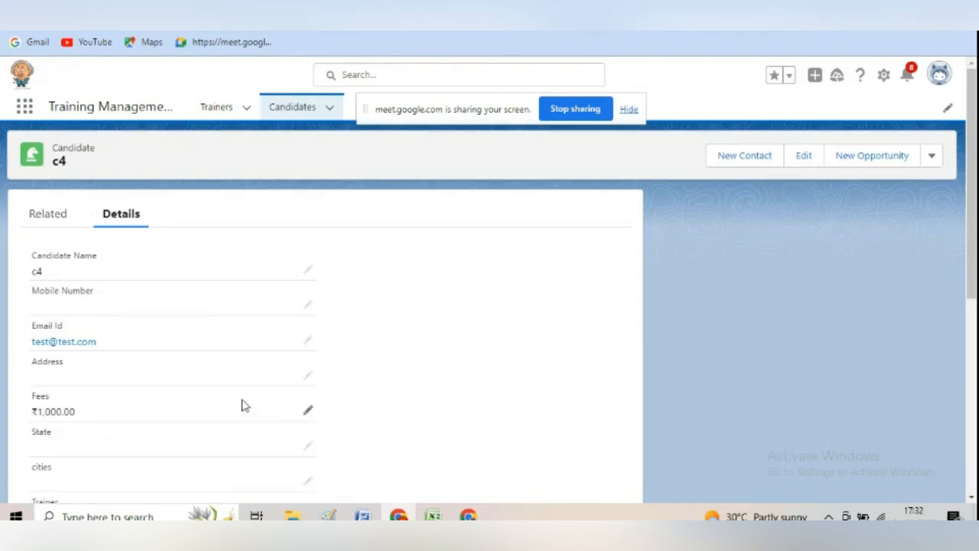
click(307, 342)
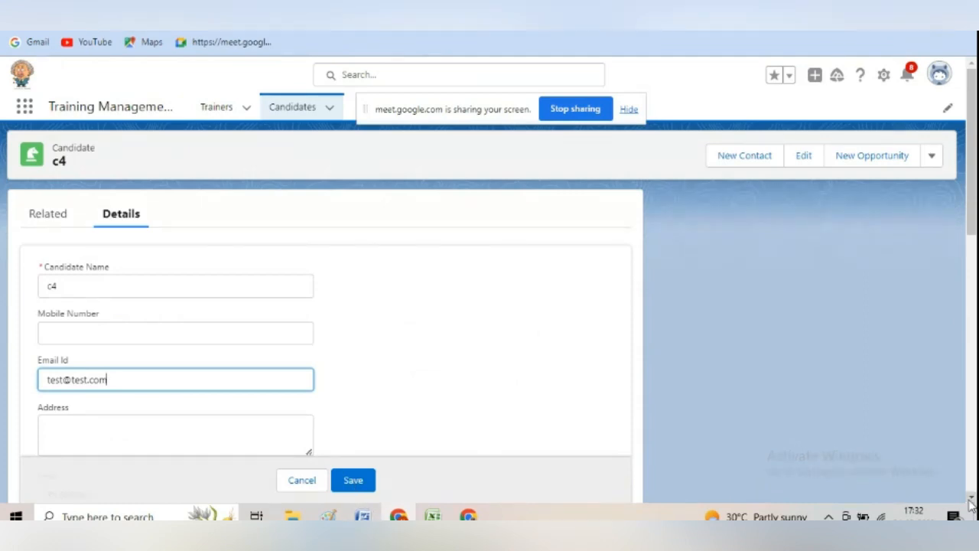
scroll(970, 501, down, 2)
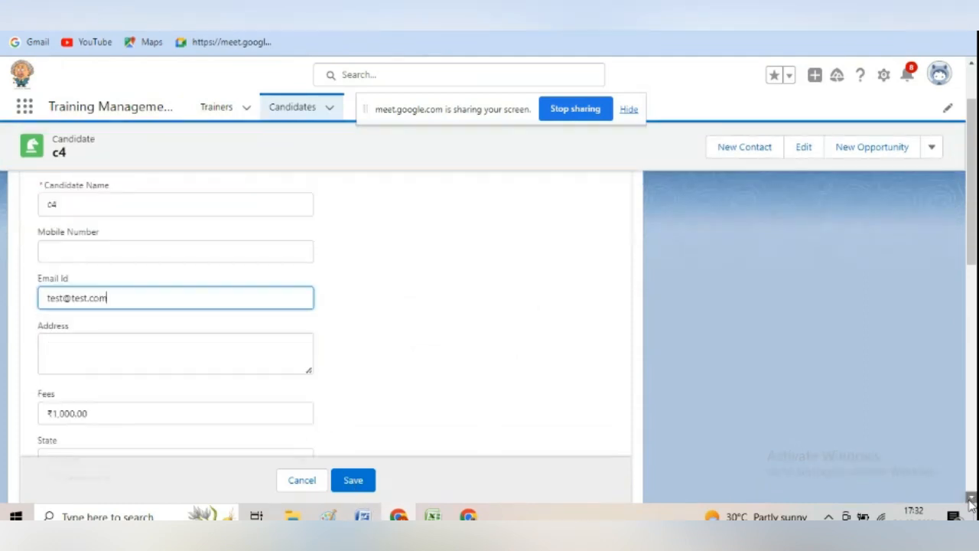
click(353, 479)
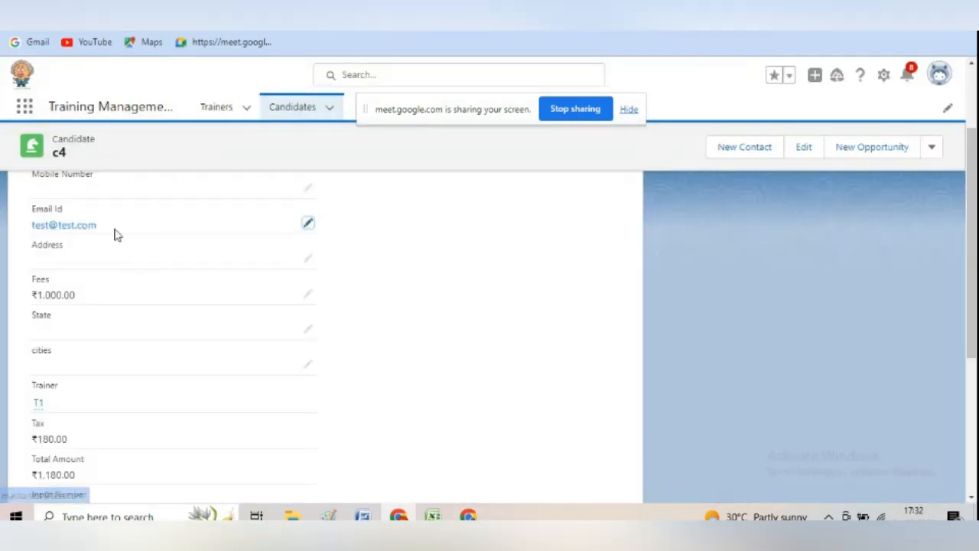
Clear the Email Id of c4 while keeping its Fees, try to save the record, and dismiss the error
click(308, 224)
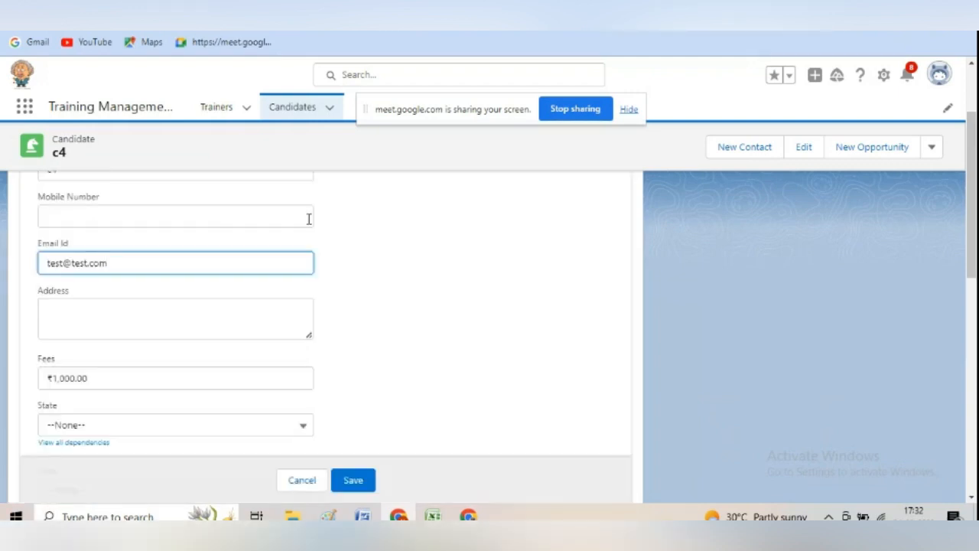
key(BackSpace)
key(BackSpace)
key(BackSpace)
key(BackSpace)
key(BackSpace)
key(BackSpace)
key(BackSpace)
key(BackSpace)
key(BackSpace)
key(BackSpace)
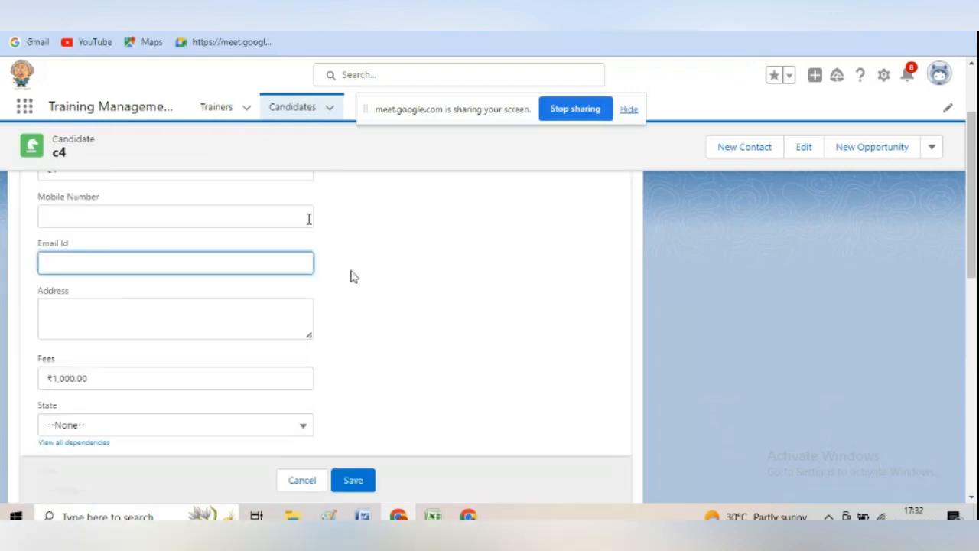
click(354, 481)
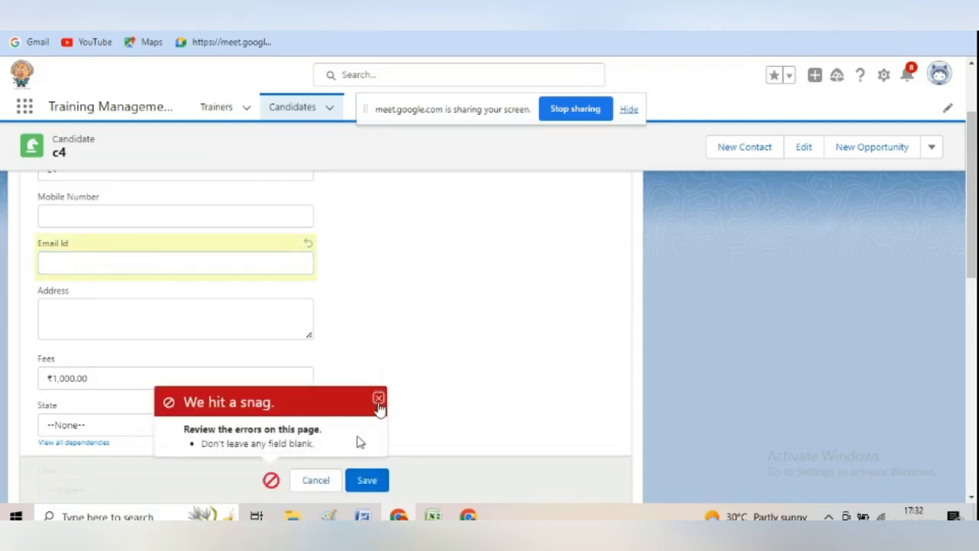
click(379, 399)
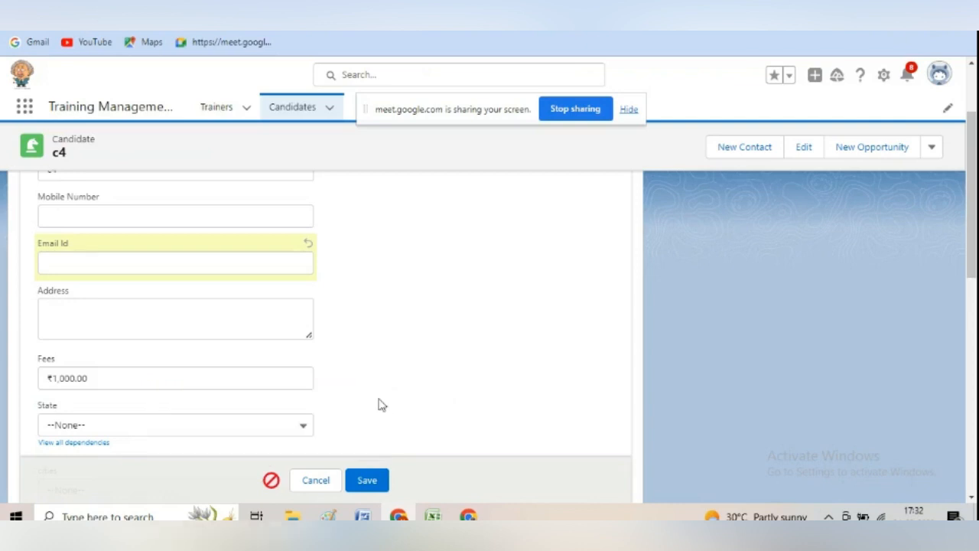
Re-enter the email address of c4, clear its Fees, try to save the record, and dismiss the error
click(177, 376)
click(110, 266)
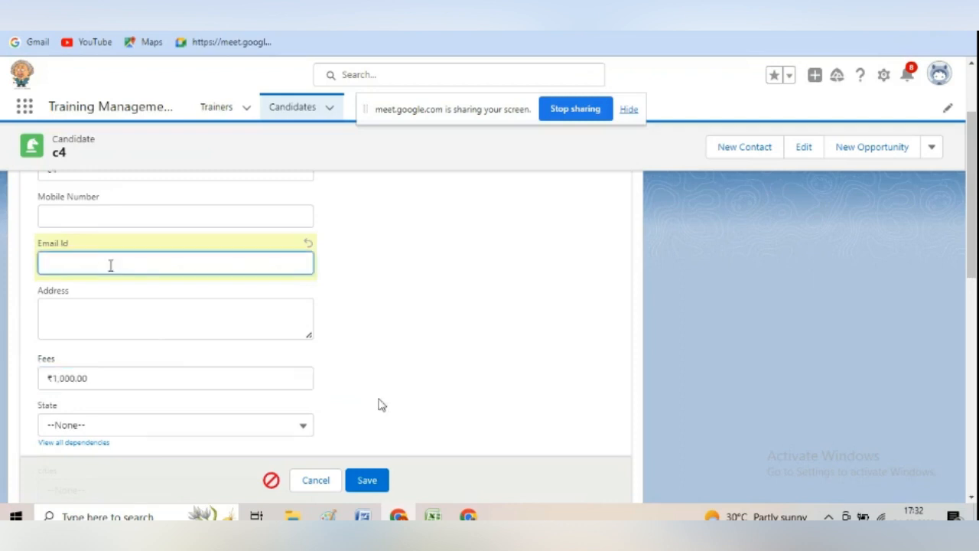
text(test@test.com)
click(122, 378)
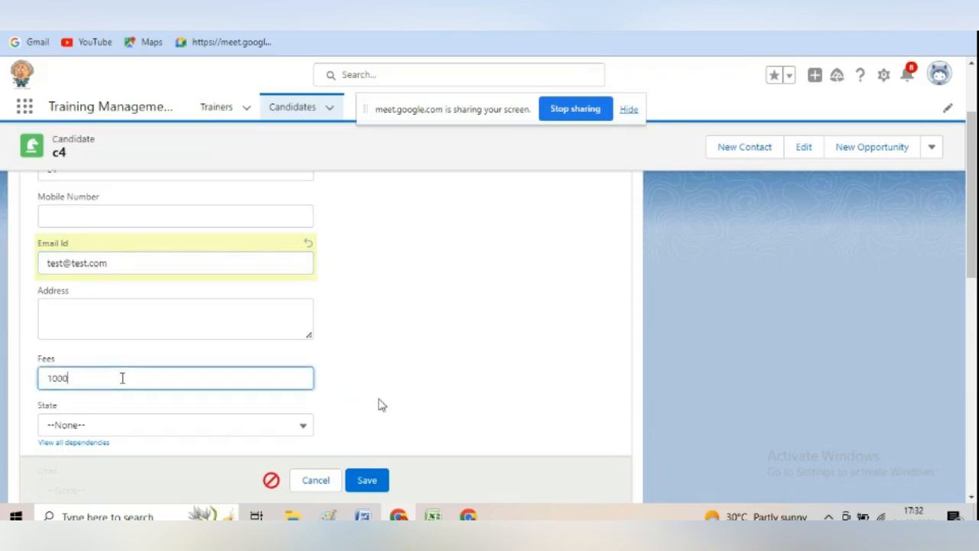
key(BackSpace)
key(BackSpace)
key(BackSpace)
click(372, 483)
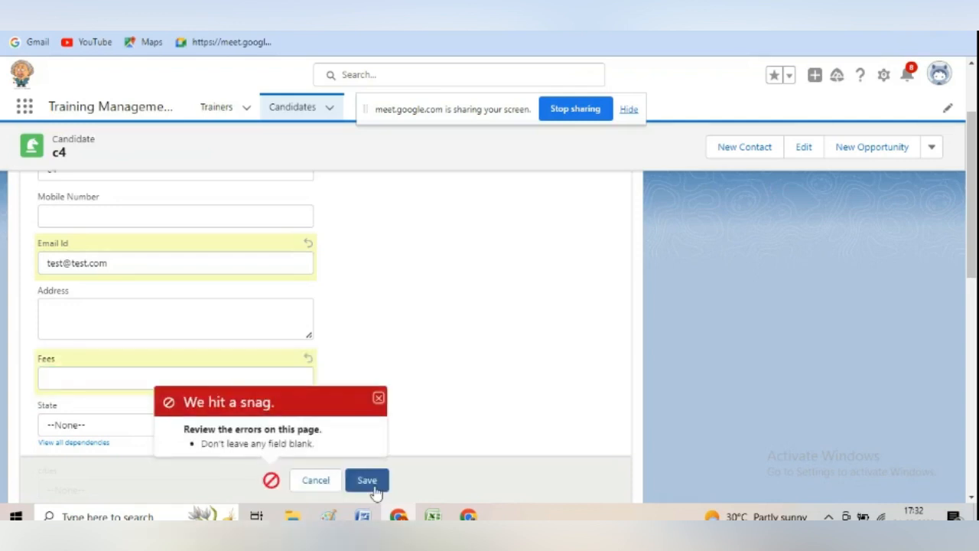
click(377, 401)
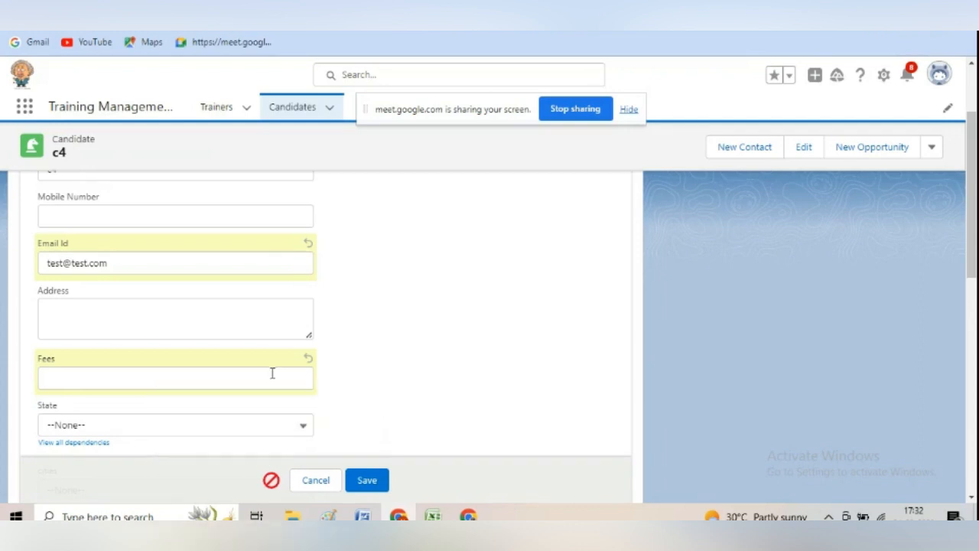
Clear the Email Id of c4 as well as its Fees, try to save the record, and dismiss the error
click(198, 381)
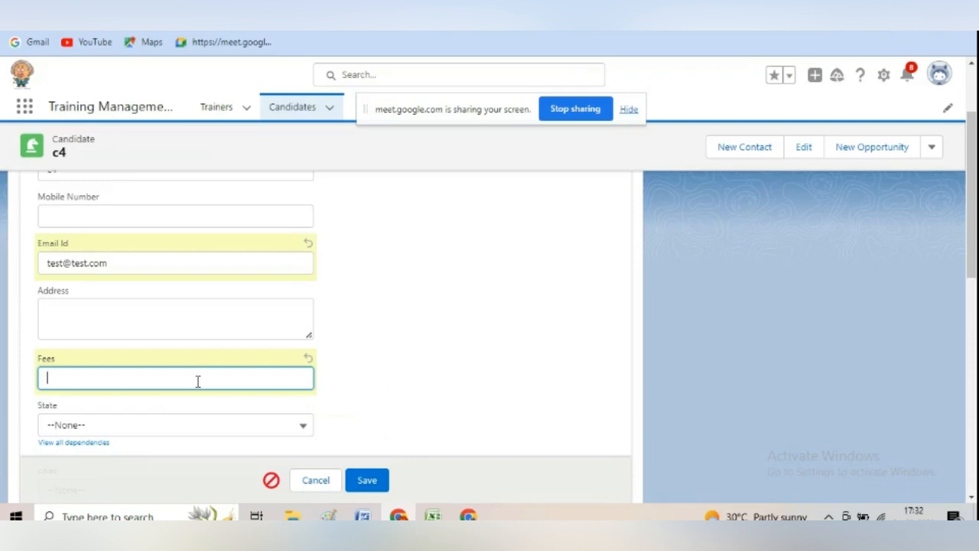
click(155, 262)
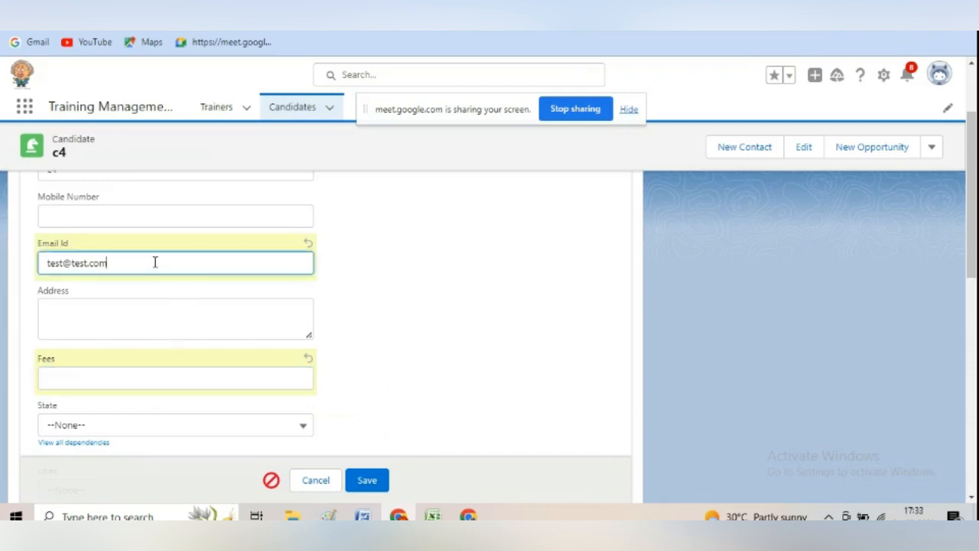
key(BackSpace)
key(BackSpace)
key(BackSpace)
key(BackSpace)
key(BackSpace)
key(BackSpace)
key(BackSpace)
key(BackSpace)
key(BackSpace)
key(BackSpace)
key(BackSpace)
key(BackSpace)
click(358, 480)
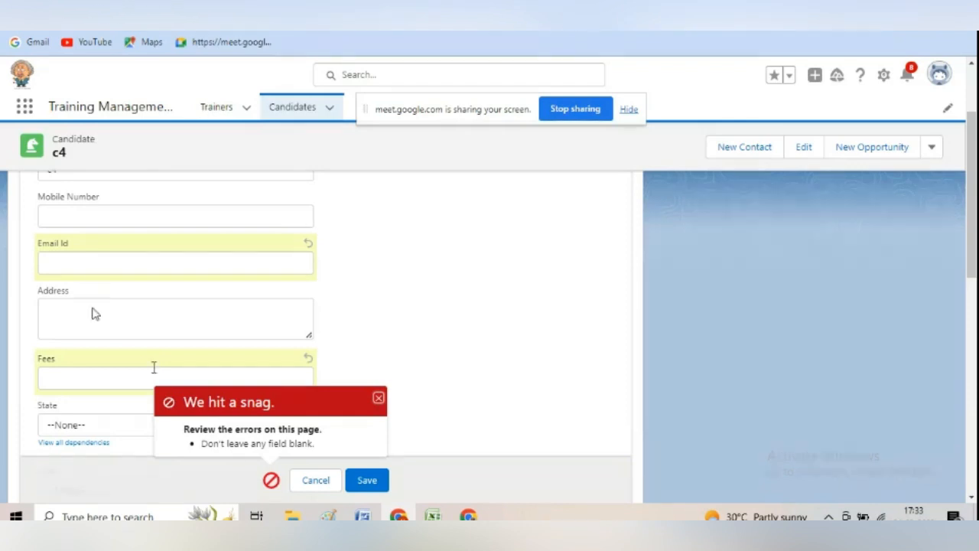
click(378, 399)
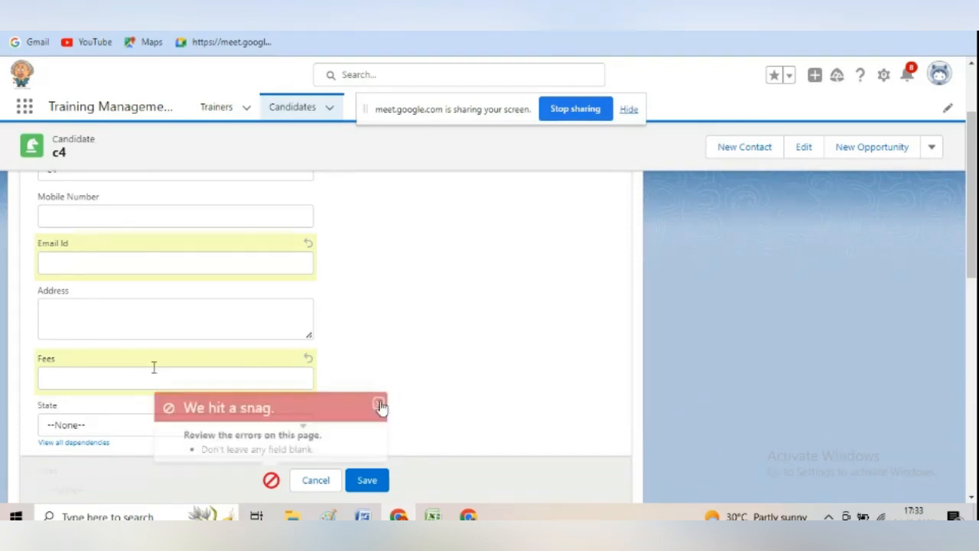
Enter the email address and Fees of 1000 for c4, save the record, and look through its details
click(107, 266)
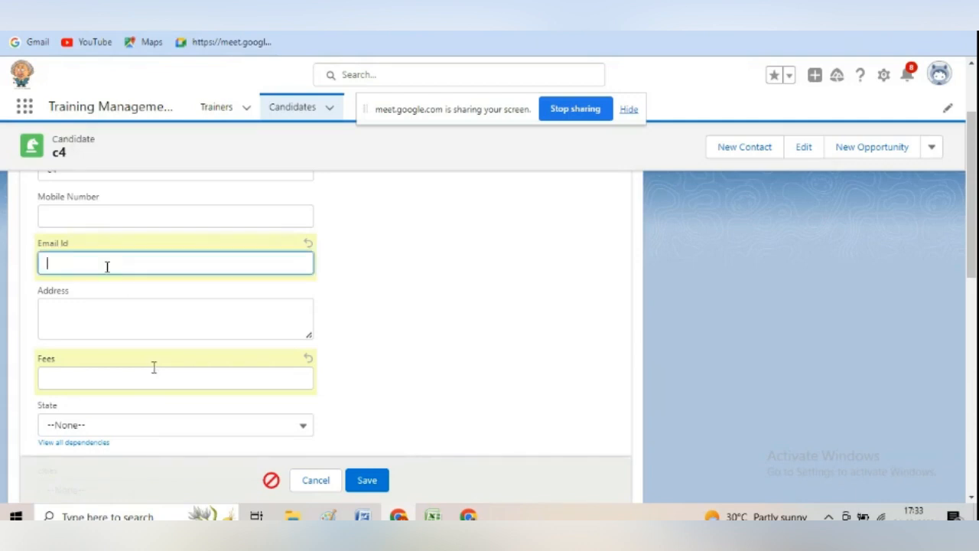
text(test@test.com)
click(154, 367)
text(1000)
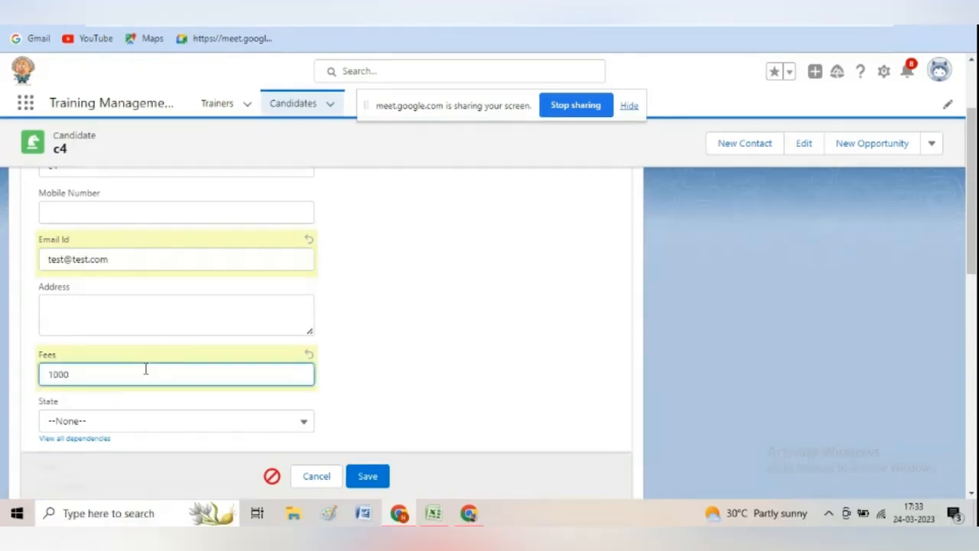
click(372, 477)
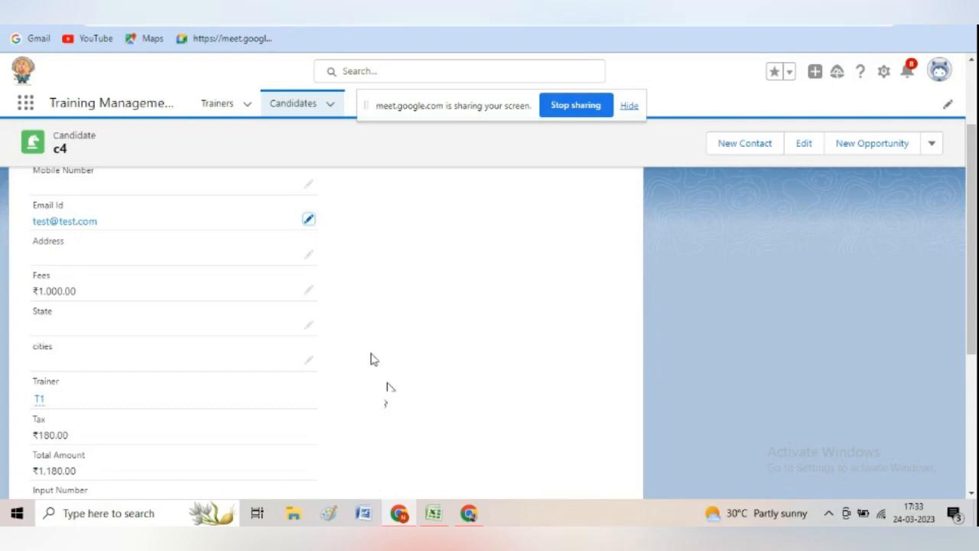
scroll(973, 442, down, 4)
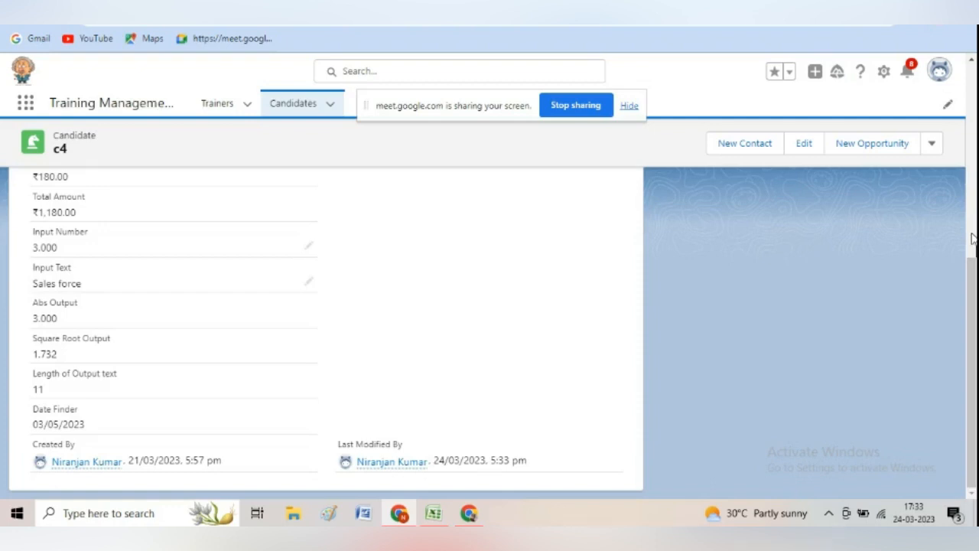
scroll(973, 245, up, 5)
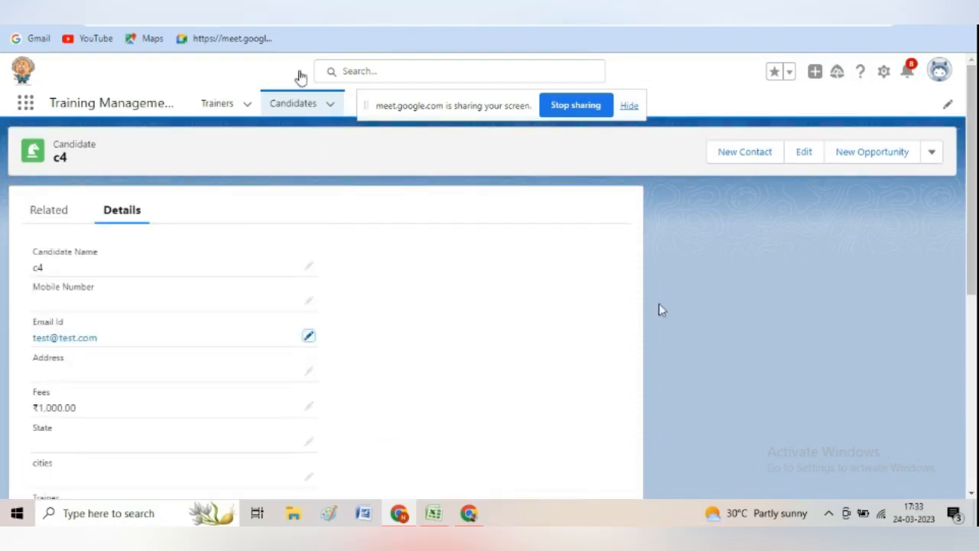
Return to the Candidate_Validation rule, open it for editing, and replace OR with AND around the ISBLANK and ISNULL checks
click(252, 3)
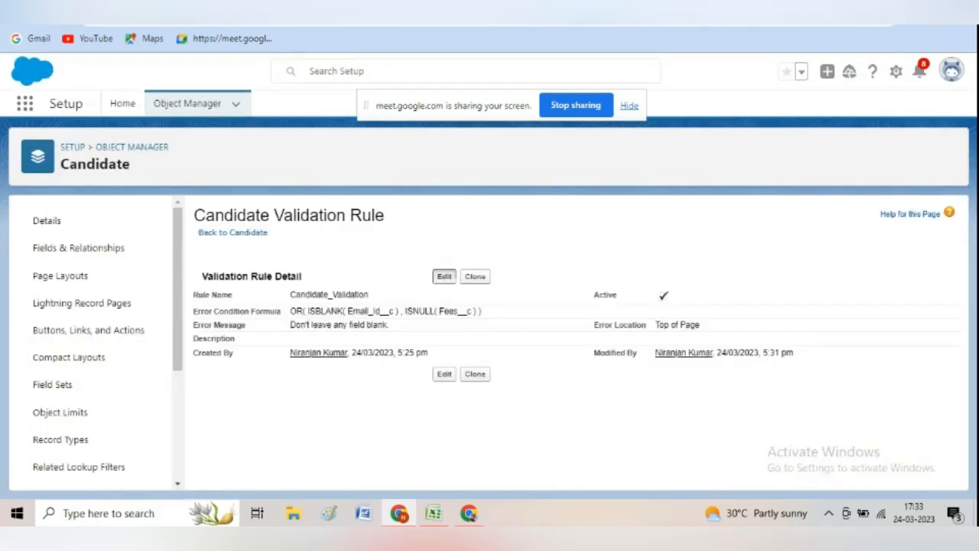
click(443, 280)
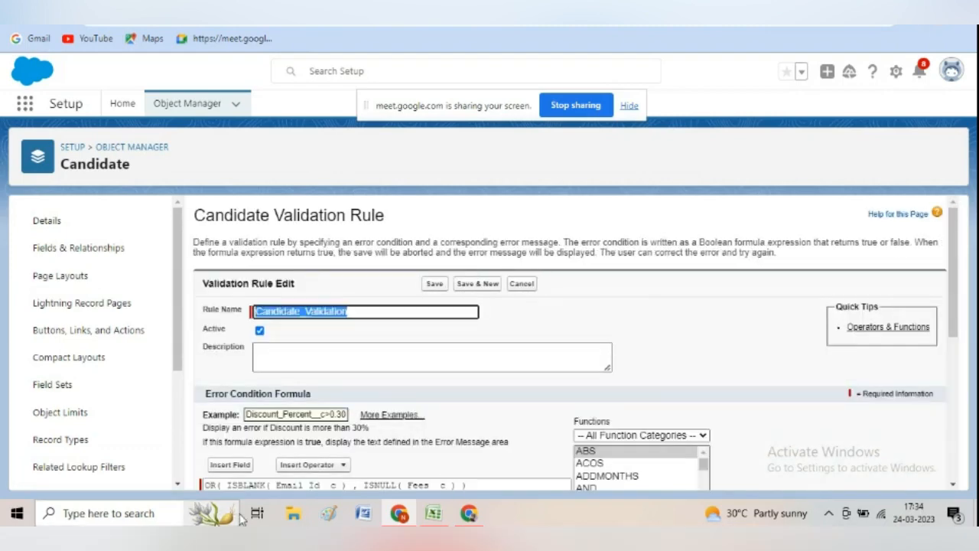
click(215, 485)
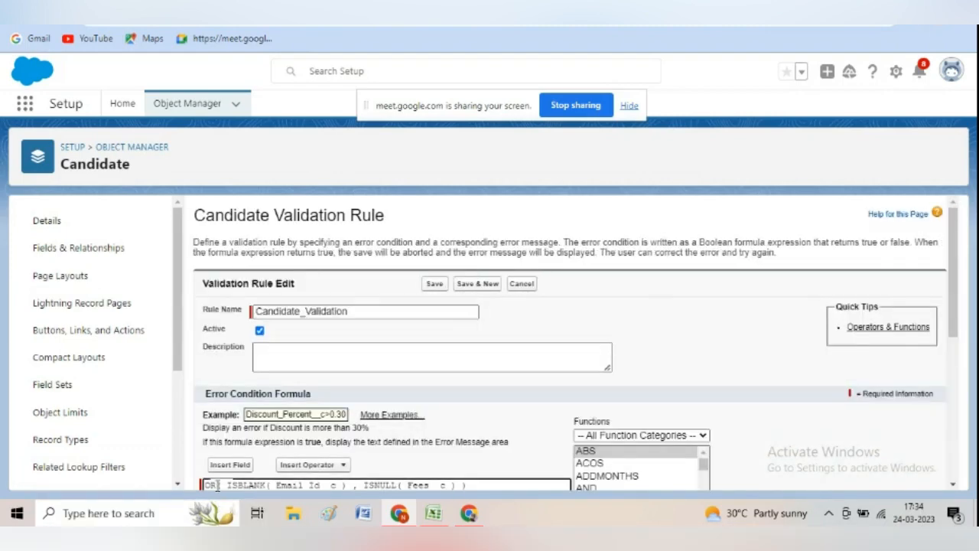
key(BackSpace)
key(BackSpace)
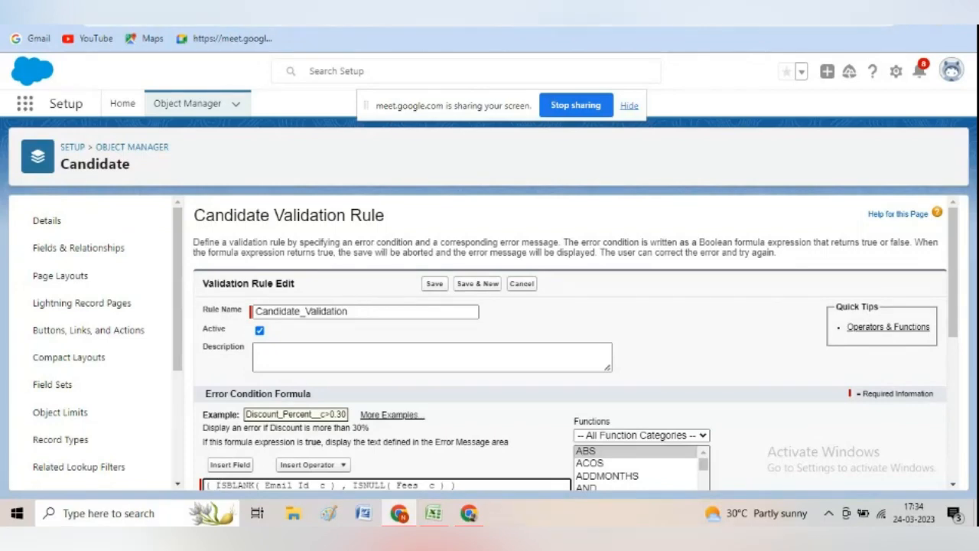
key(ctrl+Tab)
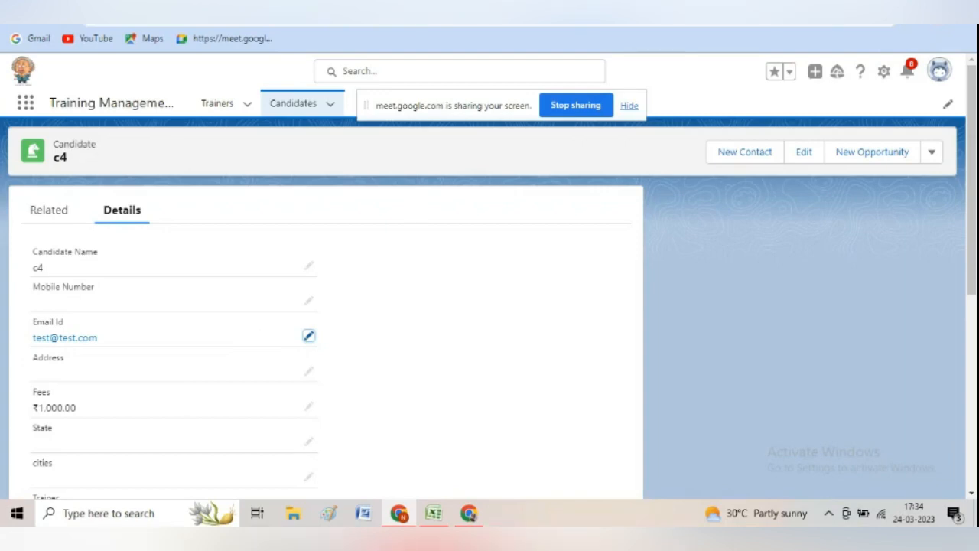
key(ctrl+Tab)
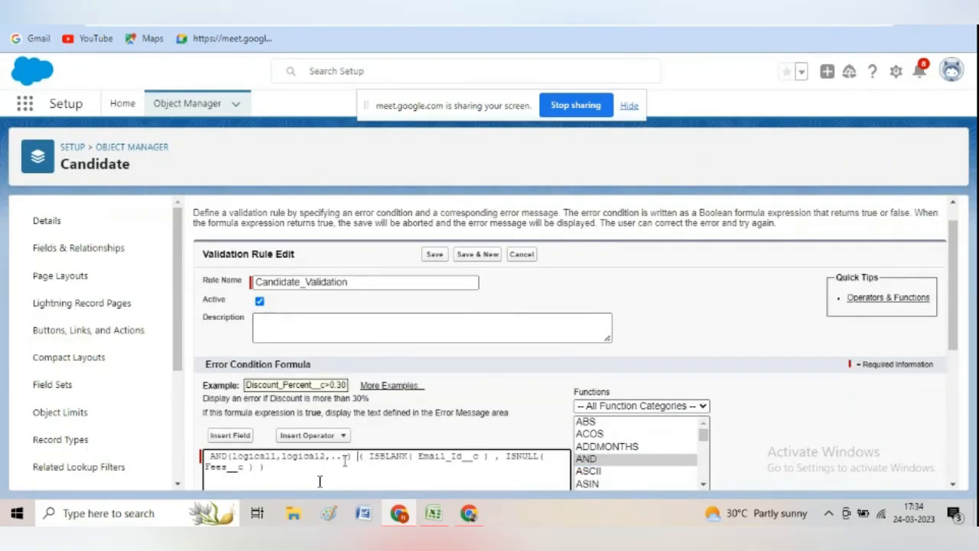
drag(357, 457, 230, 456)
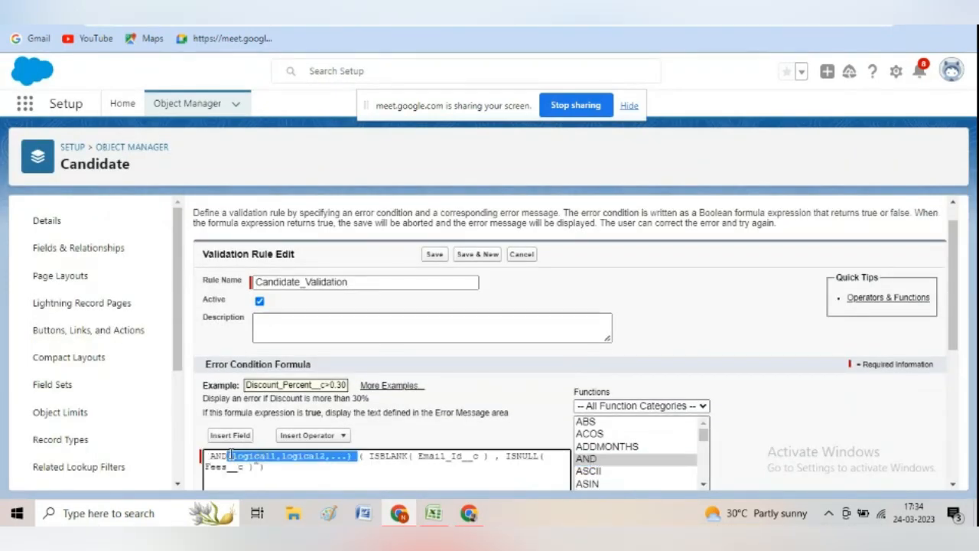
key(BackSpace)
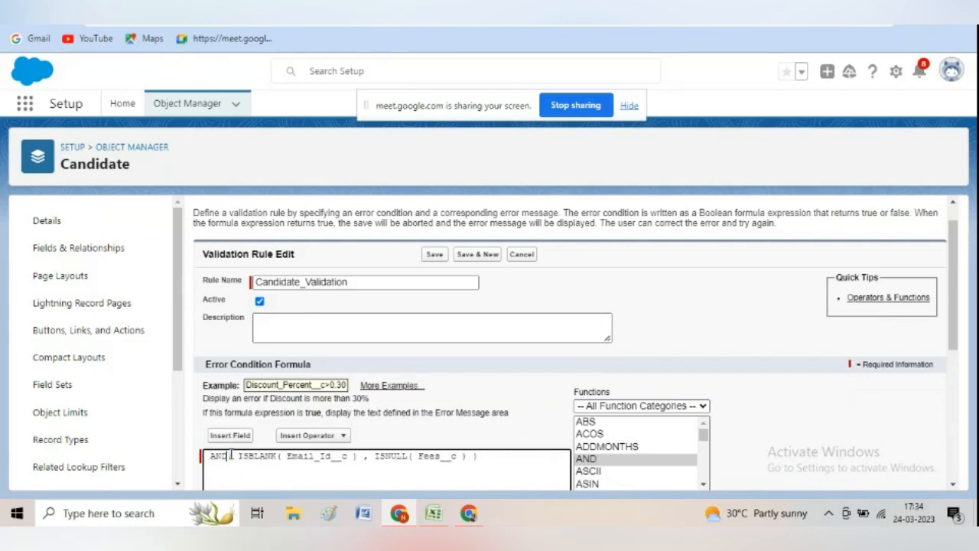
Save the Candidate_Validation rule with its AND error condition formula
click(952, 480)
scroll(953, 480, down, 3)
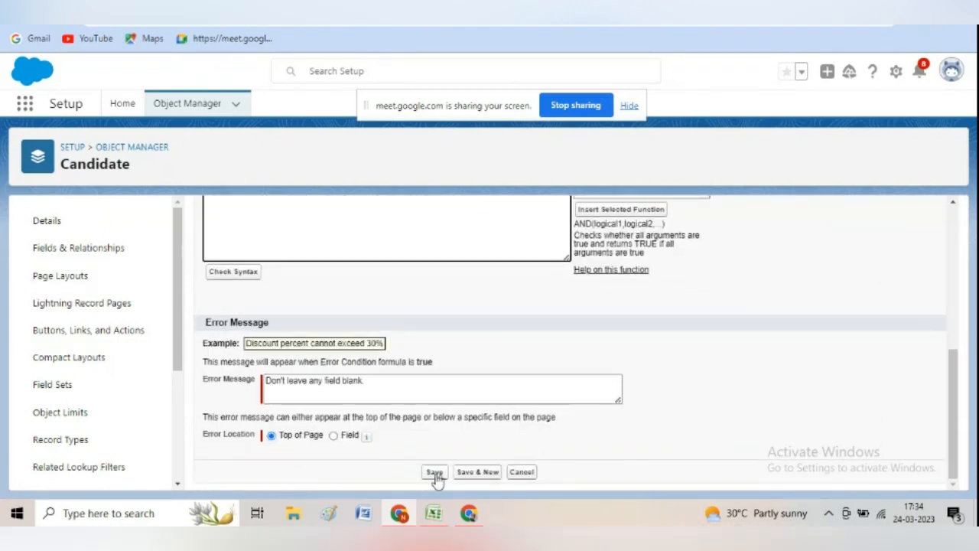
click(435, 472)
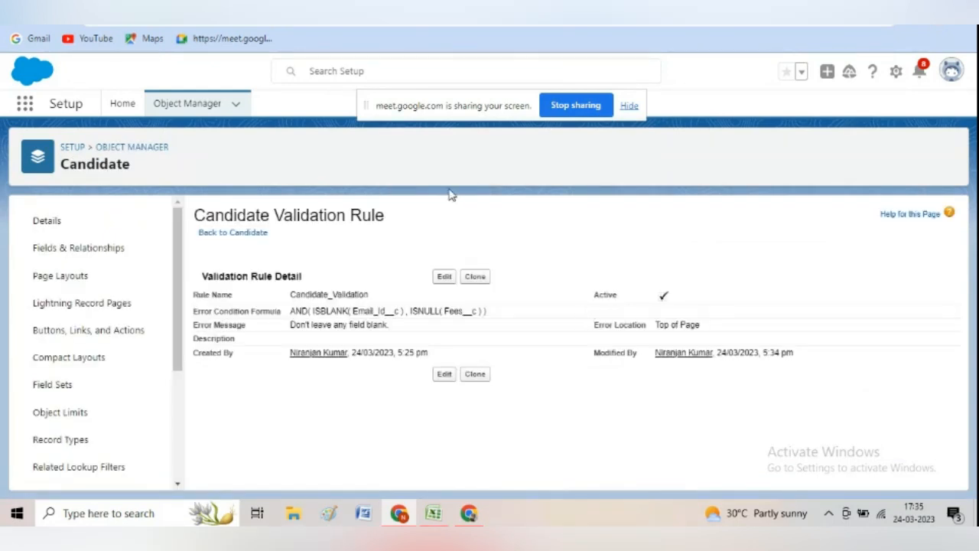
Return to candidate c4, reload the record, and save it with both the email address and Fees of 1000 filled in
key(ctrl+shift+Tab)
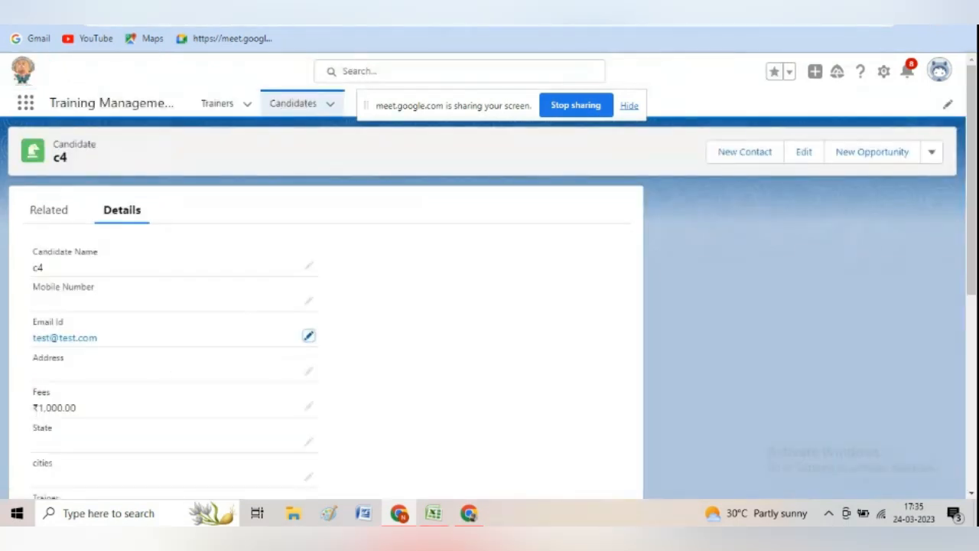
key(F5)
click(309, 406)
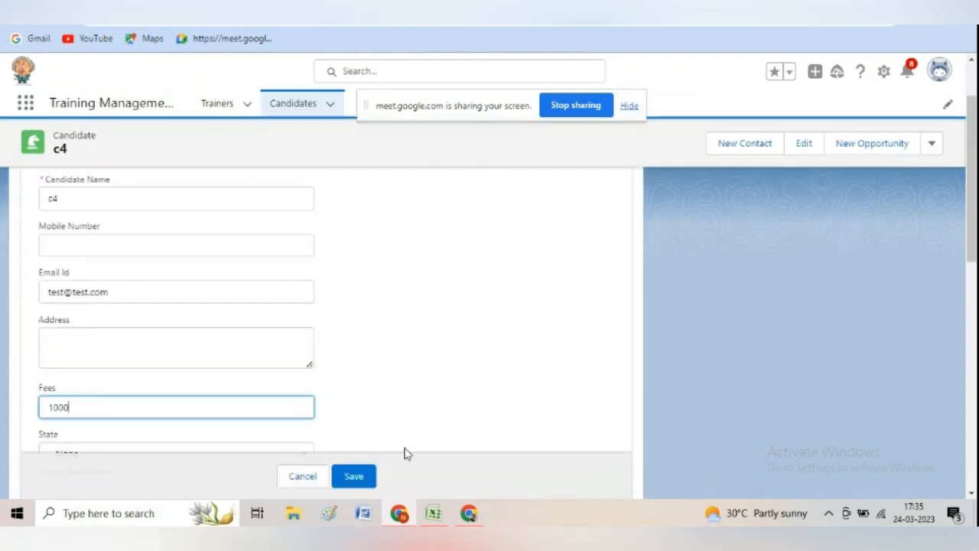
click(356, 478)
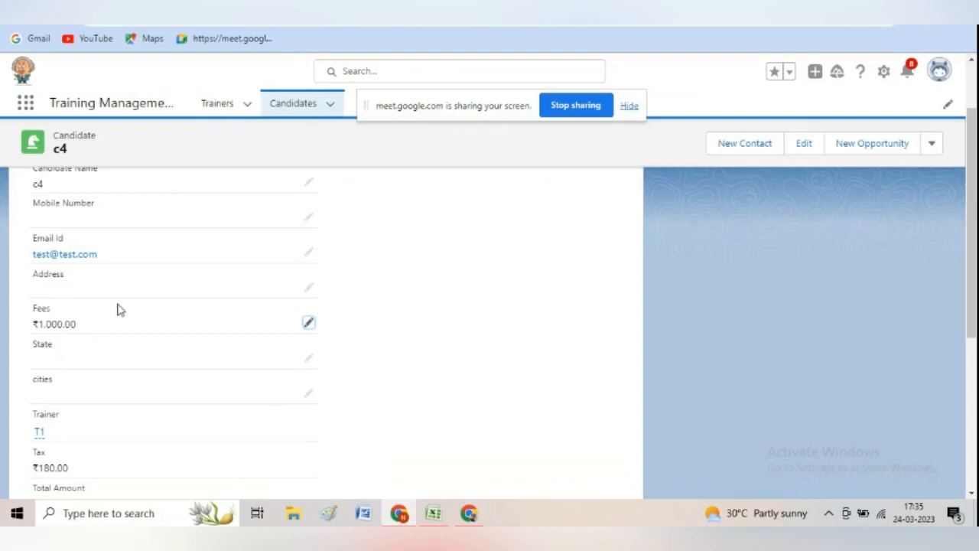
Clear the Fees of c4 while keeping its Email Id, and save the record
click(308, 254)
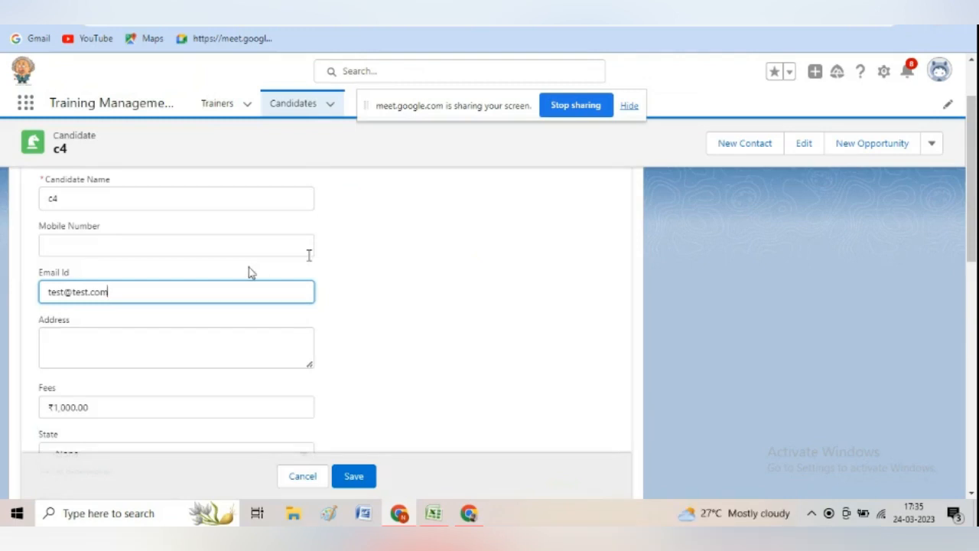
click(127, 406)
key(BackSpace)
key(BackSpace)
key(BackSpace)
key(BackSpace)
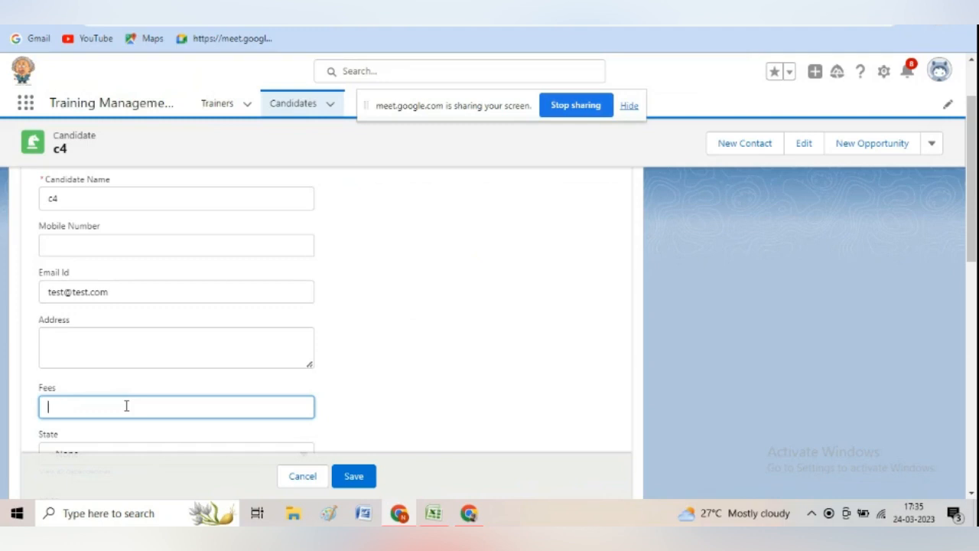
click(358, 476)
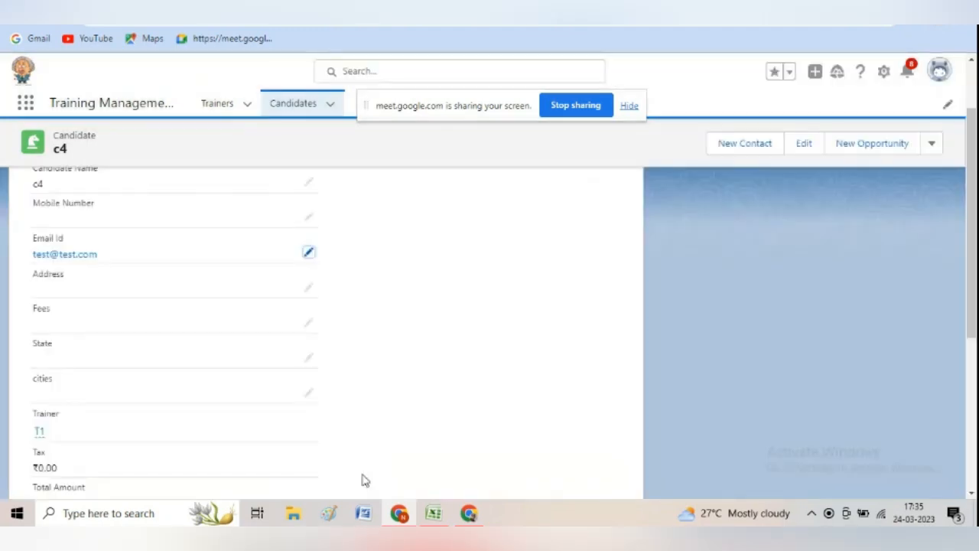
Clear the Email Id of c4 while Fees is blank and try to save the record
click(308, 252)
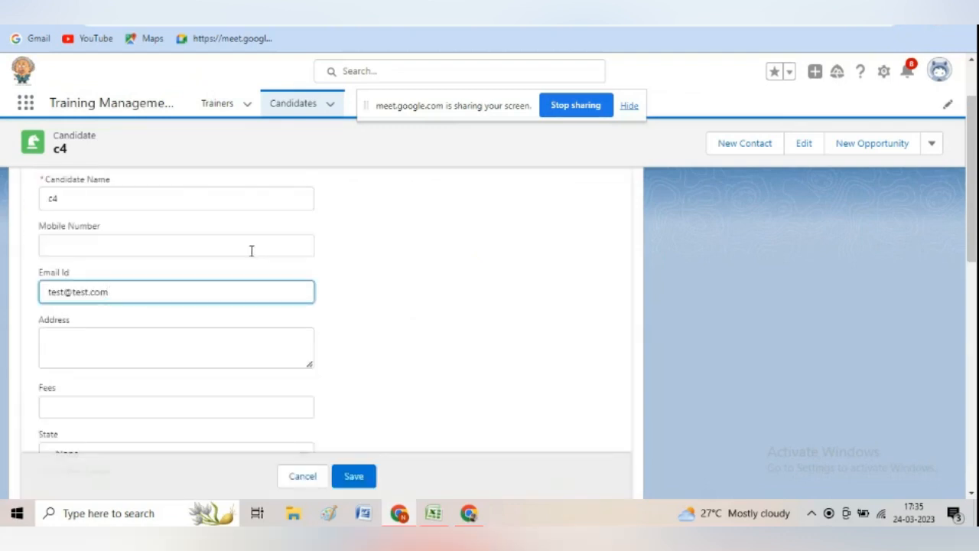
key(BackSpace)
key(BackSpace)
key(BackSpace)
key(BackSpace)
key(BackSpace)
key(BackSpace)
key(BackSpace)
key(BackSpace)
key(BackSpace)
key(BackSpace)
key(BackSpace)
key(BackSpace)
key(BackSpace)
click(353, 476)
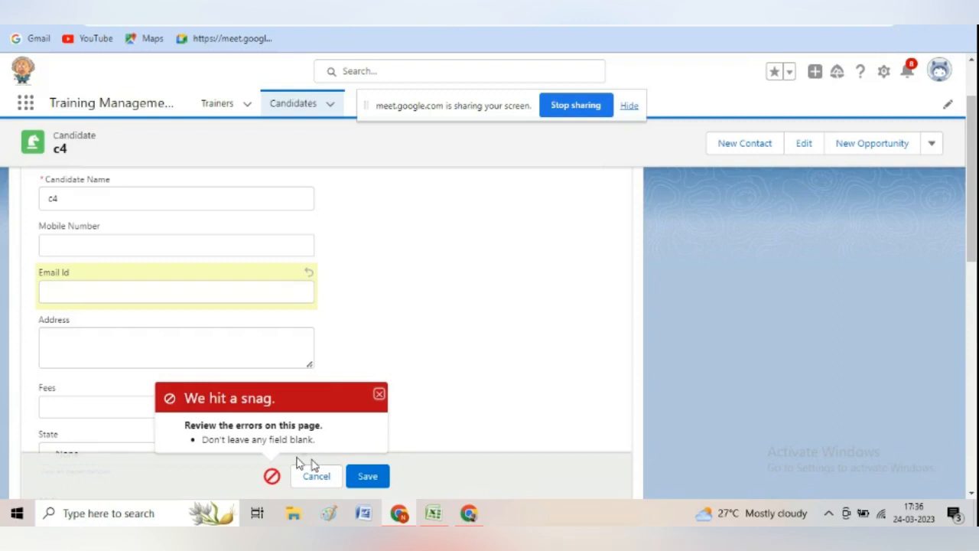
click(126, 290)
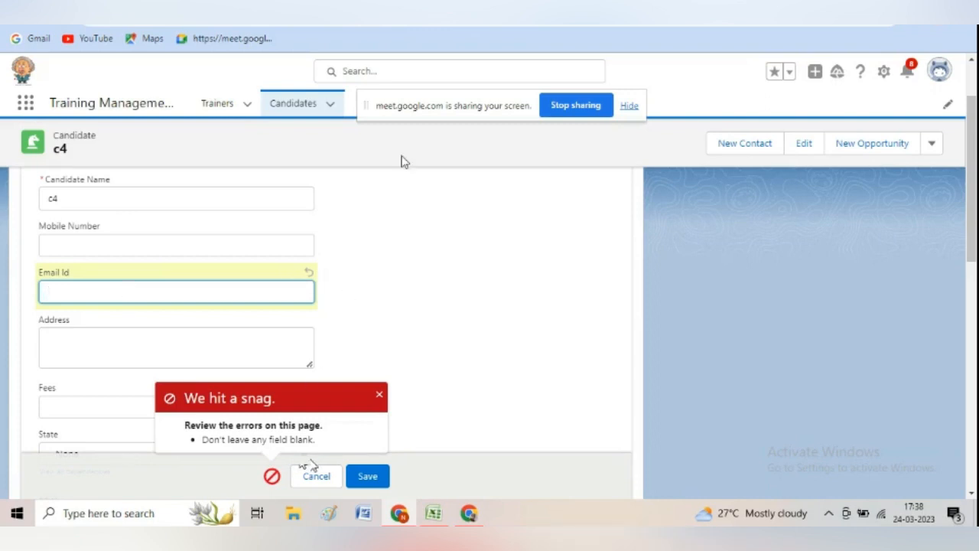
Switch to the Excel truth table and change the A AND B result for two false inputs to F
click(176, 8)
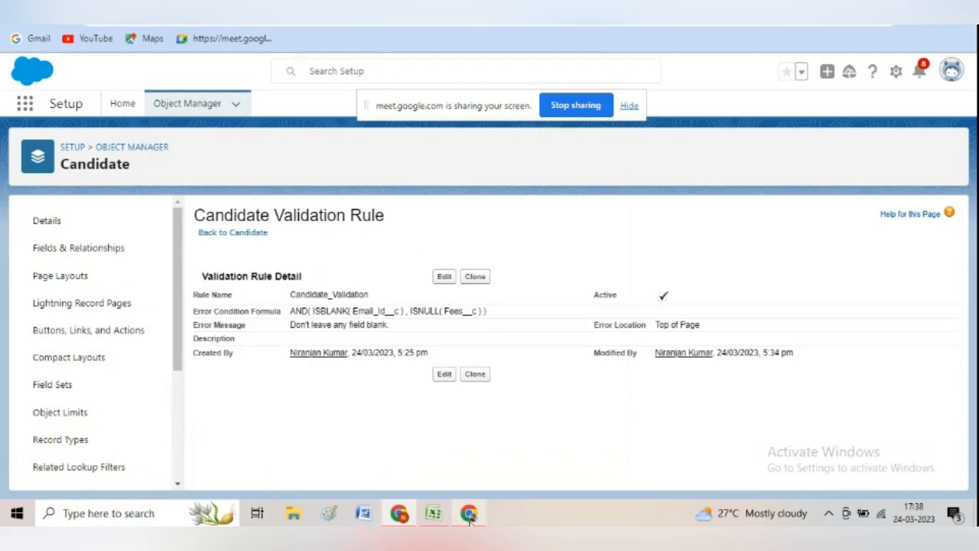
click(433, 514)
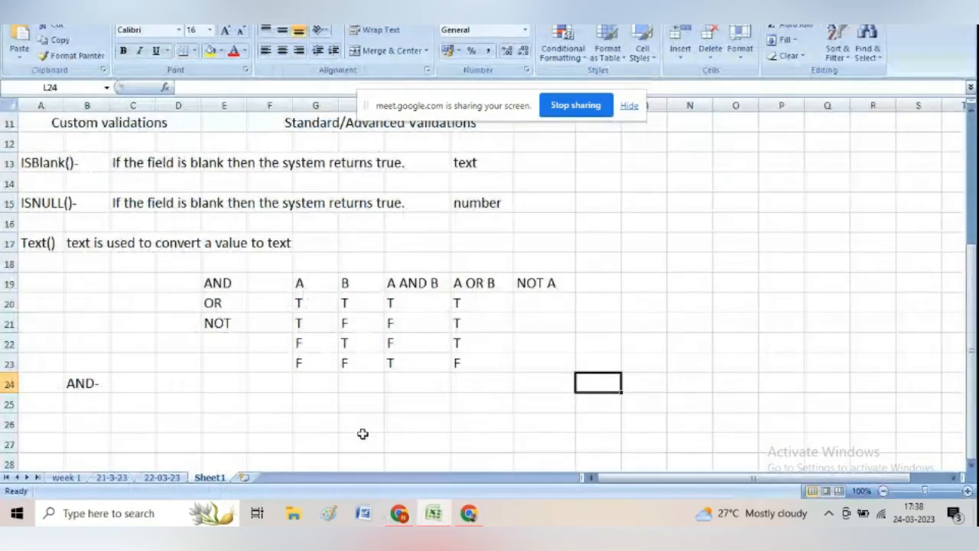
click(397, 366)
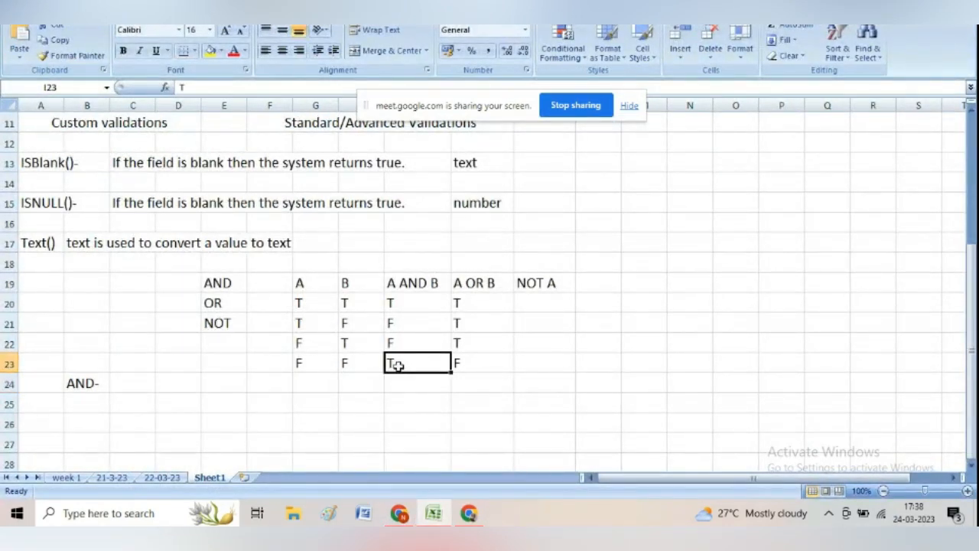
key(BackSpace)
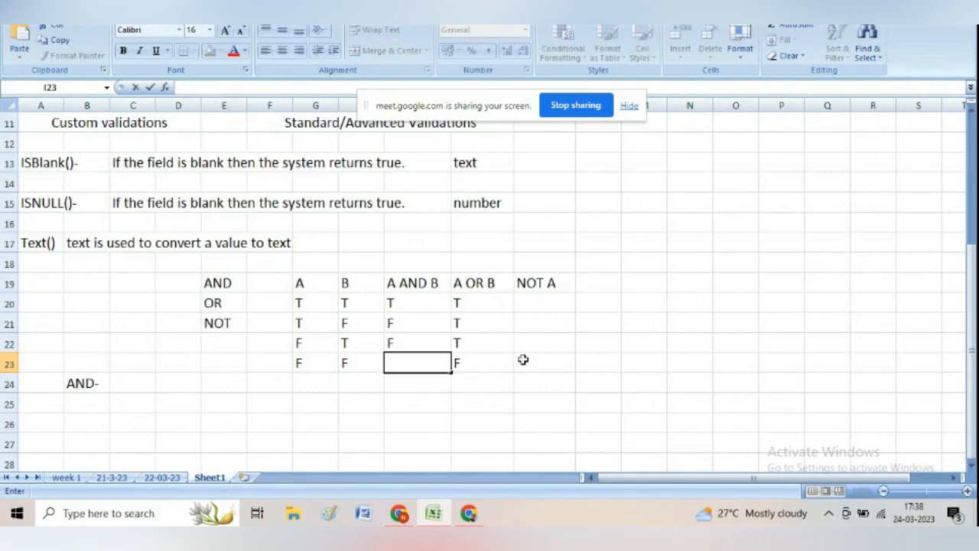
text(F)
Fill the NOT A column of the truth table with F, F, T and T
click(533, 305)
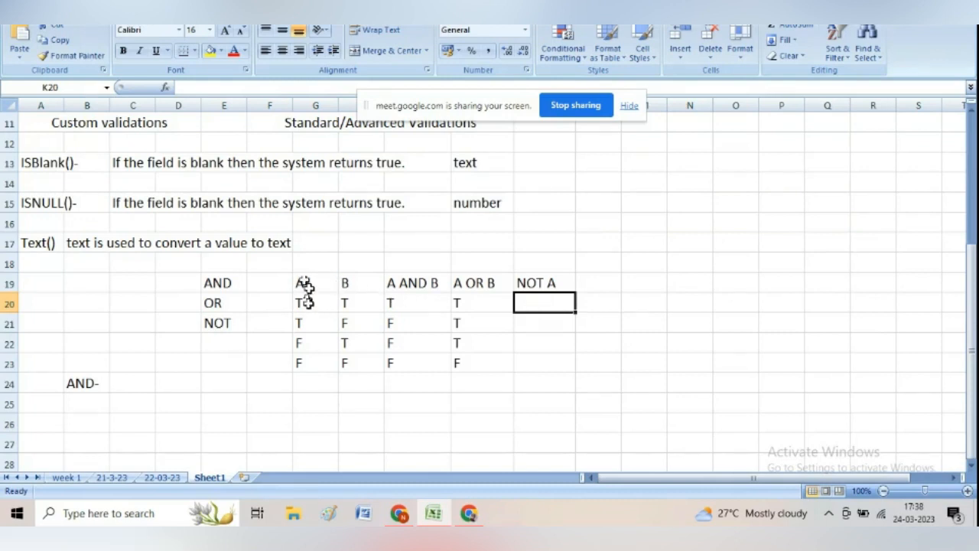
text(F)
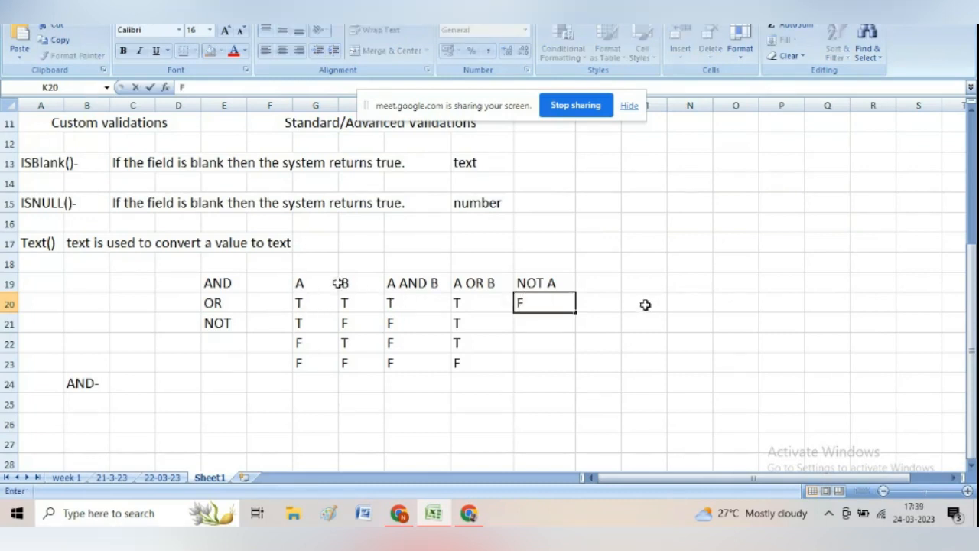
key(Return)
text(F)
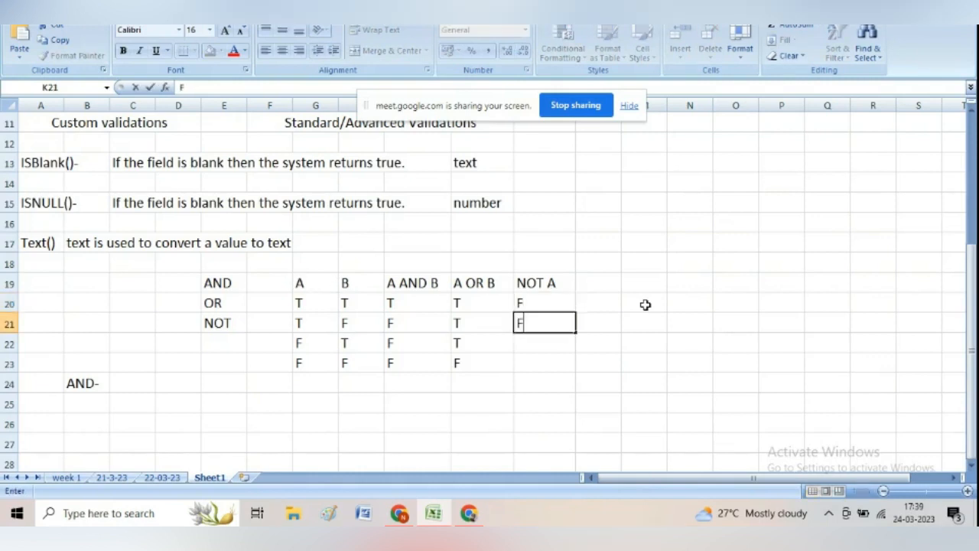
key(Return)
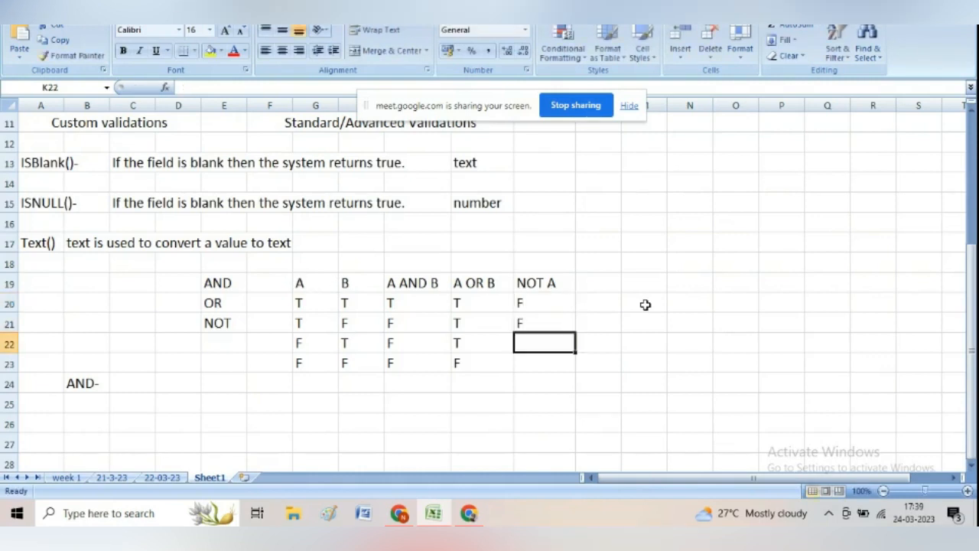
text(T)
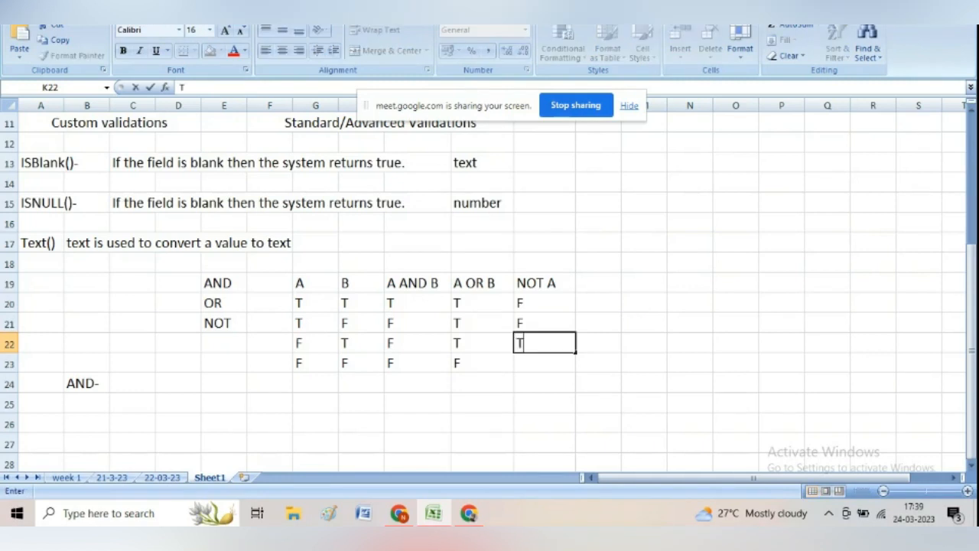
key(Return)
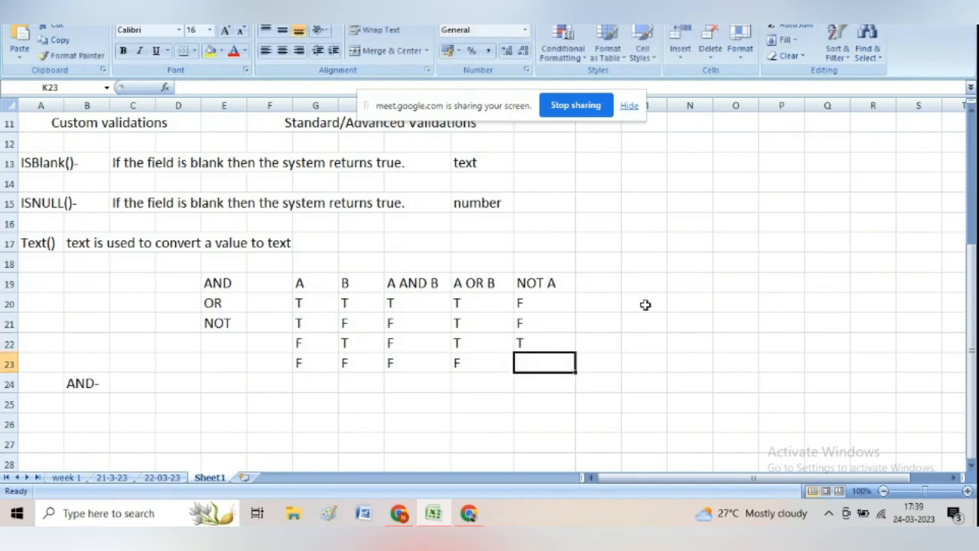
text(T)
click(645, 321)
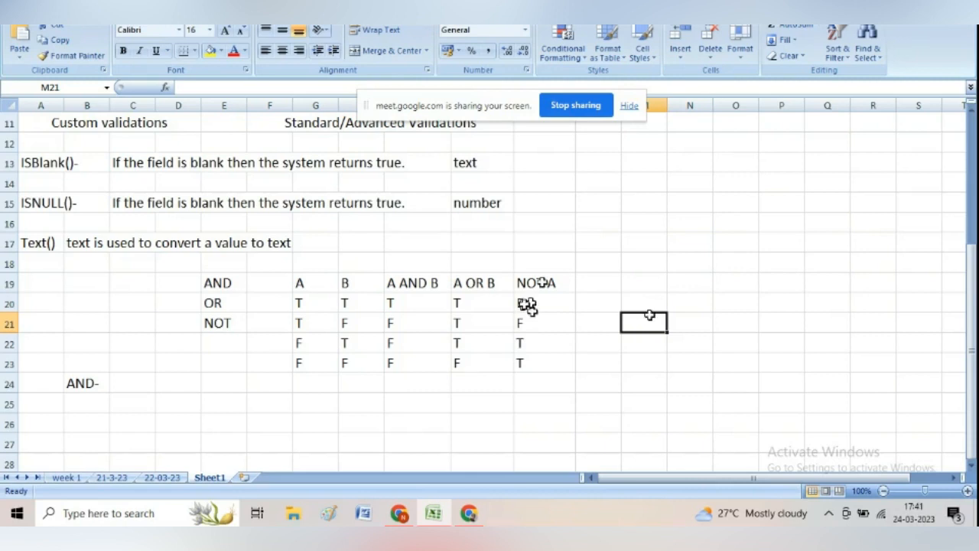
Switch back to Salesforce and open the Candidate_Validation rule for editing at its error condition formula
click(399, 514)
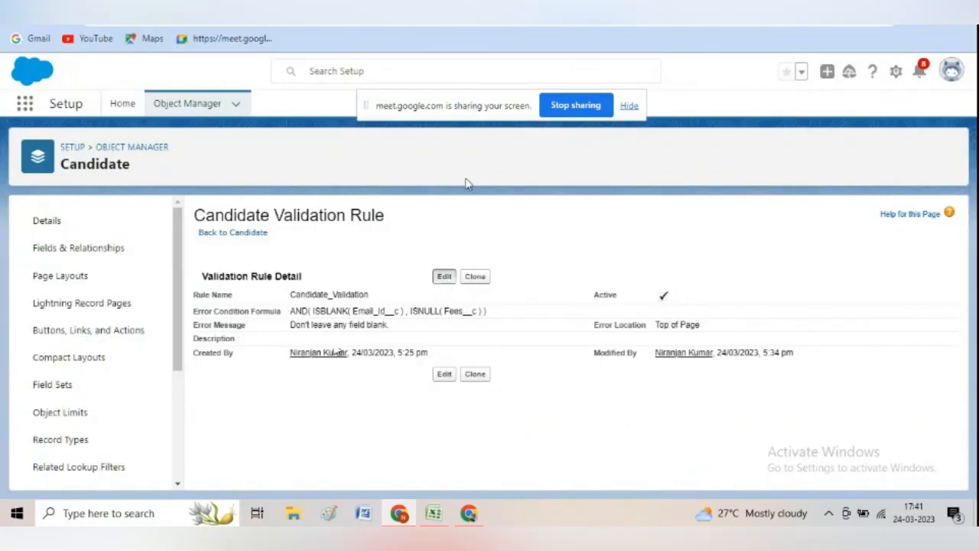
click(445, 278)
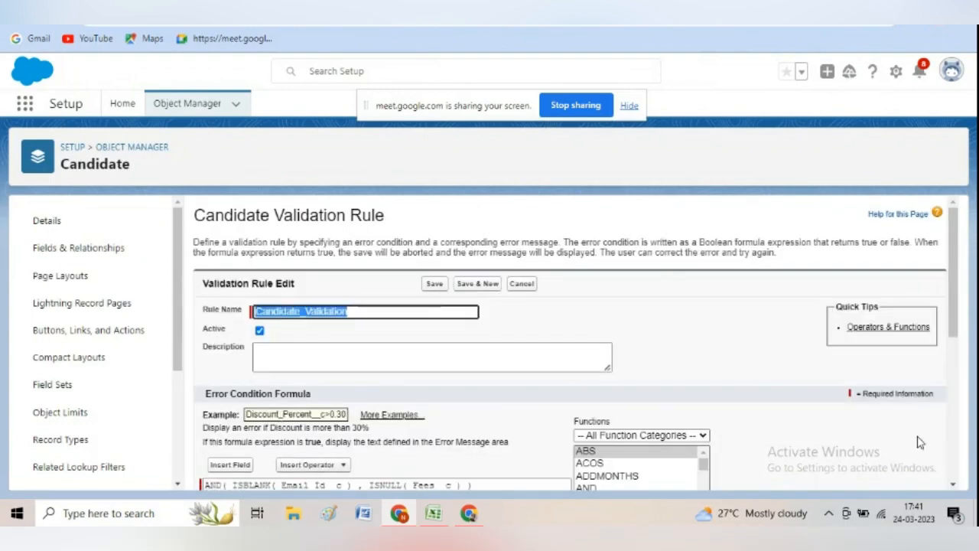
click(953, 484)
scroll(956, 490, down, 3)
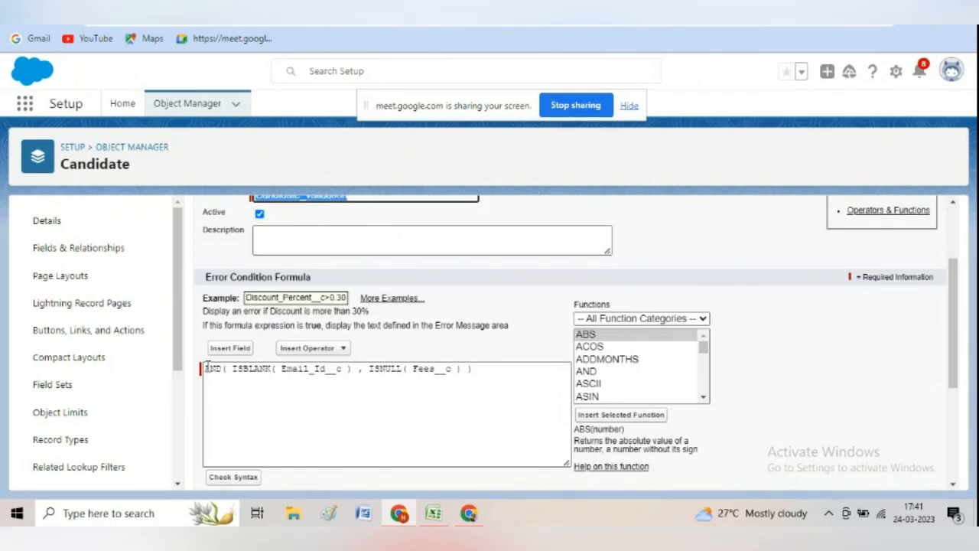
double_click(219, 368)
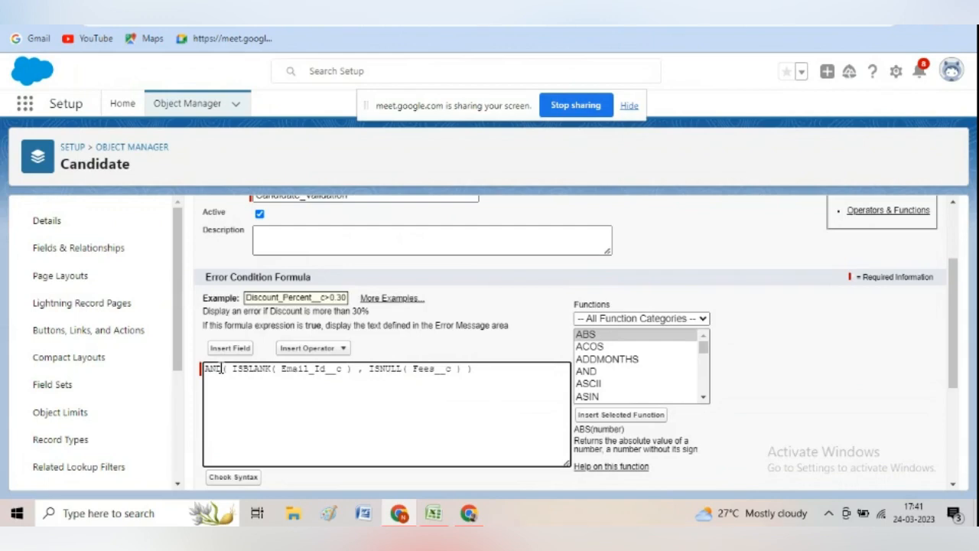
text(()
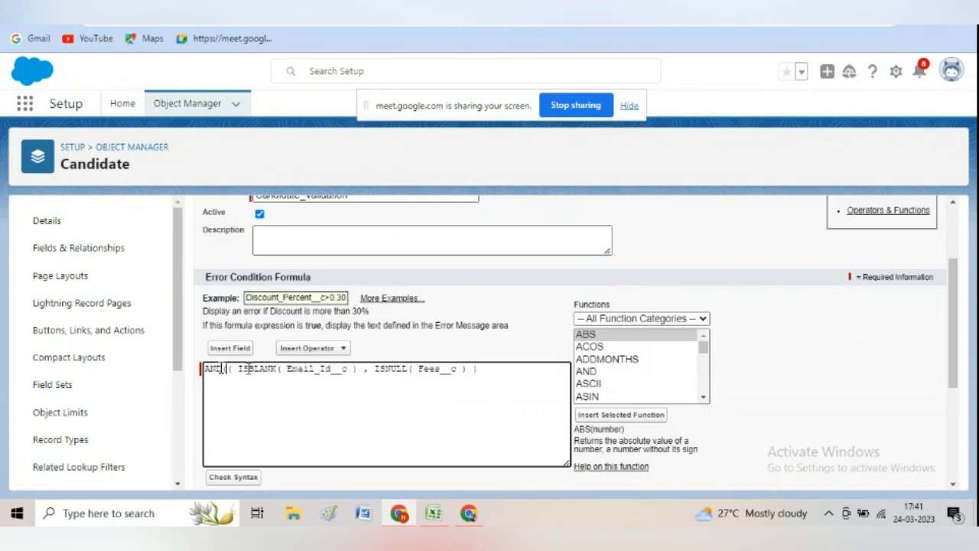
click(705, 389)
scroll(704, 388, down, 9)
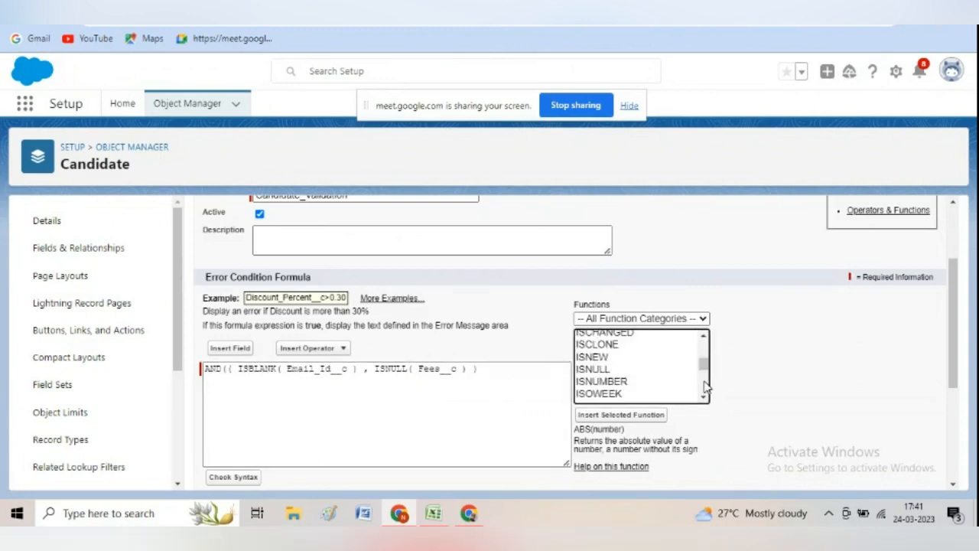
Clear the entire error condition formula and insert an AND function with its placeholder arguments removed
click(485, 383)
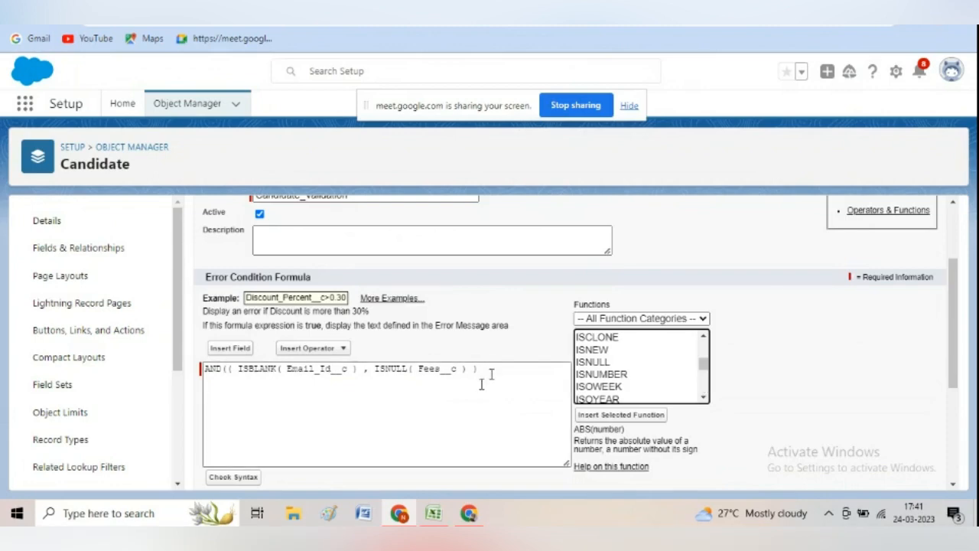
key(ctrl+a)
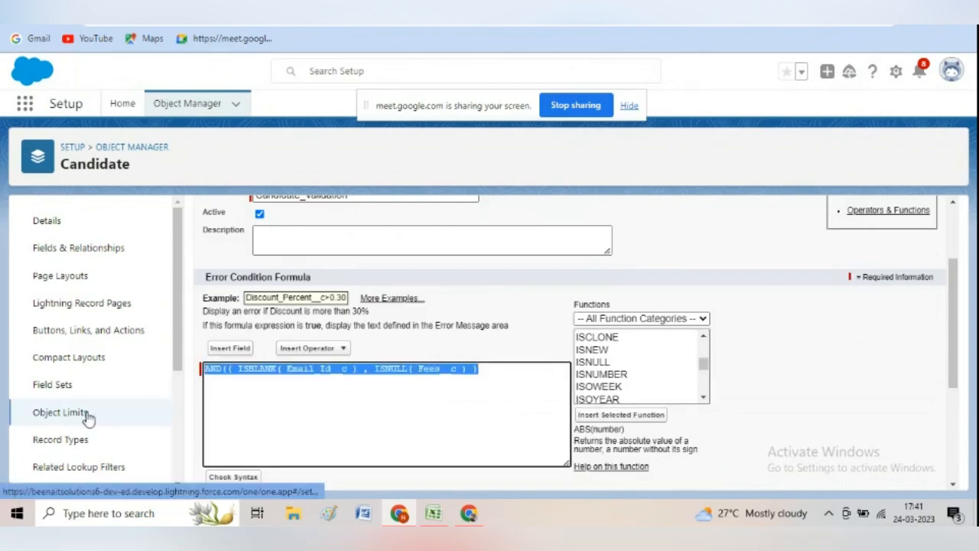
key(BackSpace)
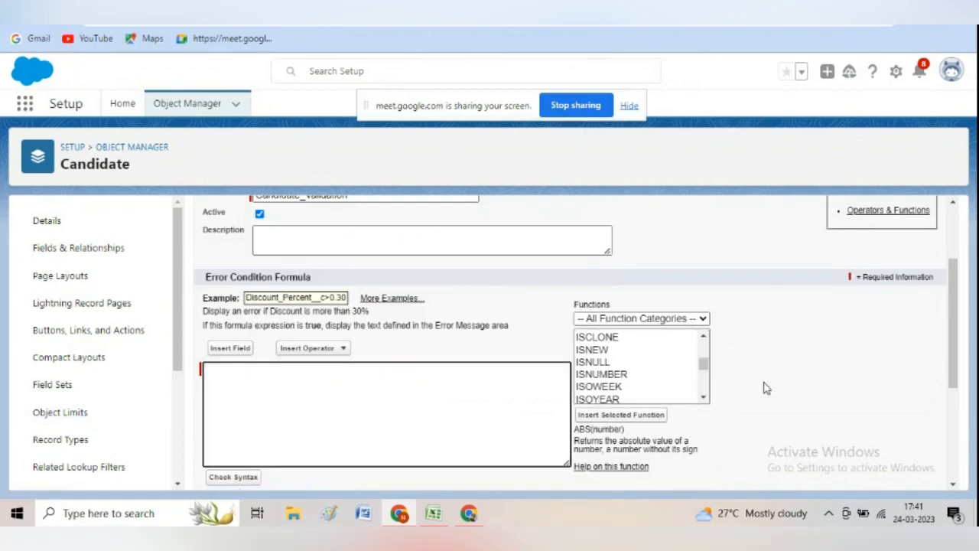
scroll(702, 354, up, 20)
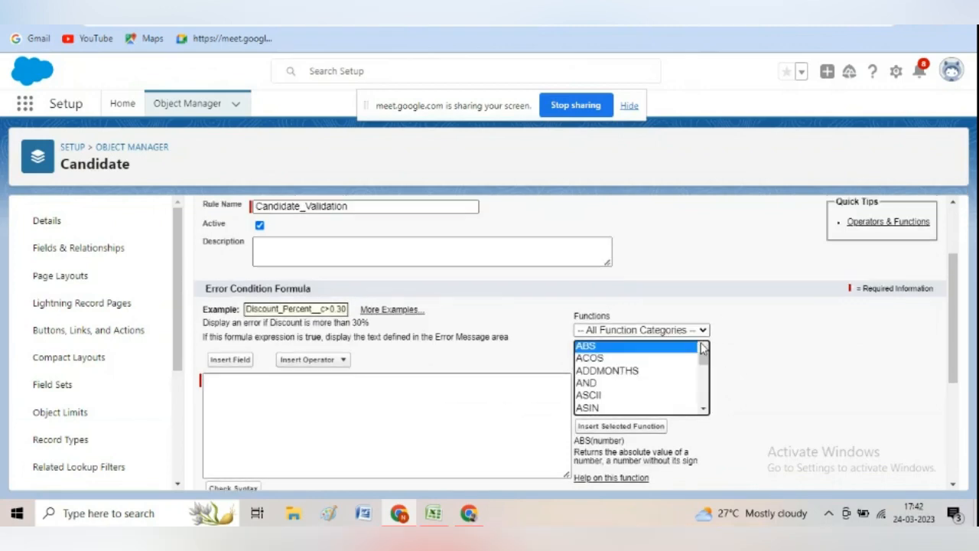
click(604, 385)
click(601, 430)
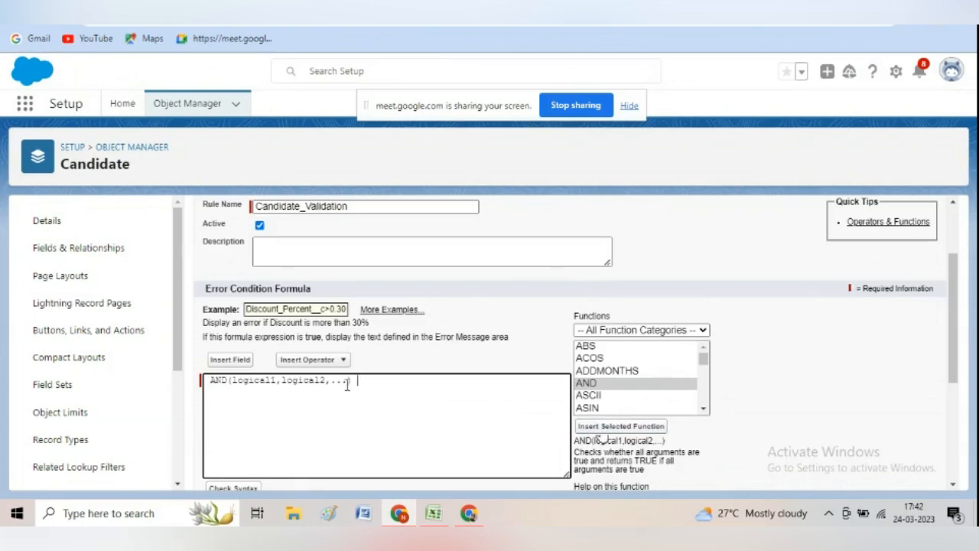
drag(348, 380, 232, 386)
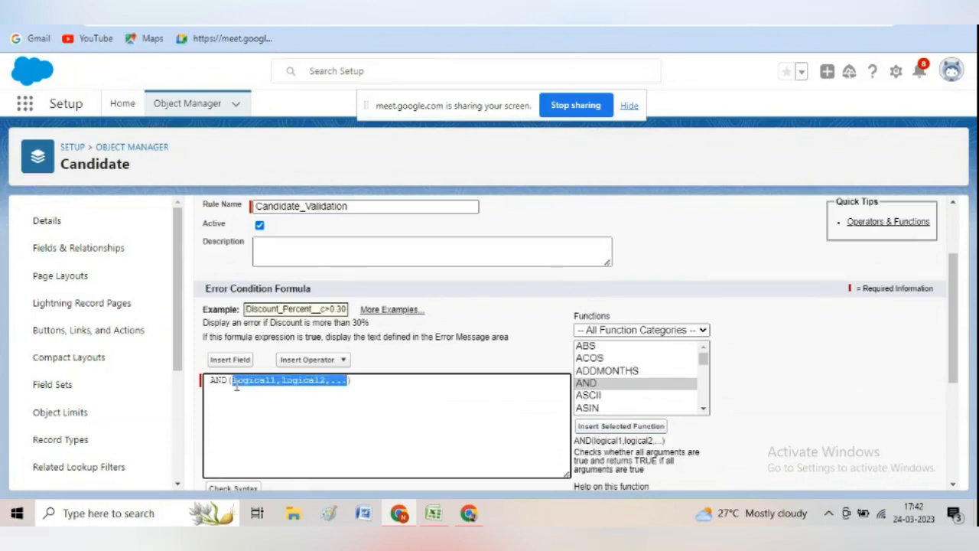
key(BackSpace)
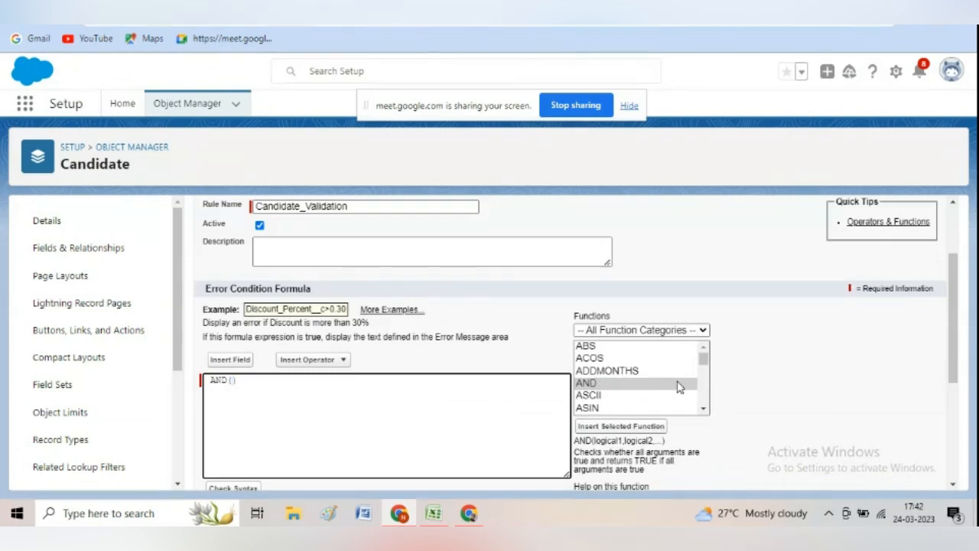
Insert a NOT function inside the AND parentheses of the error condition formula and remove its placeholder argument
click(704, 409)
scroll(704, 408, down, 10)
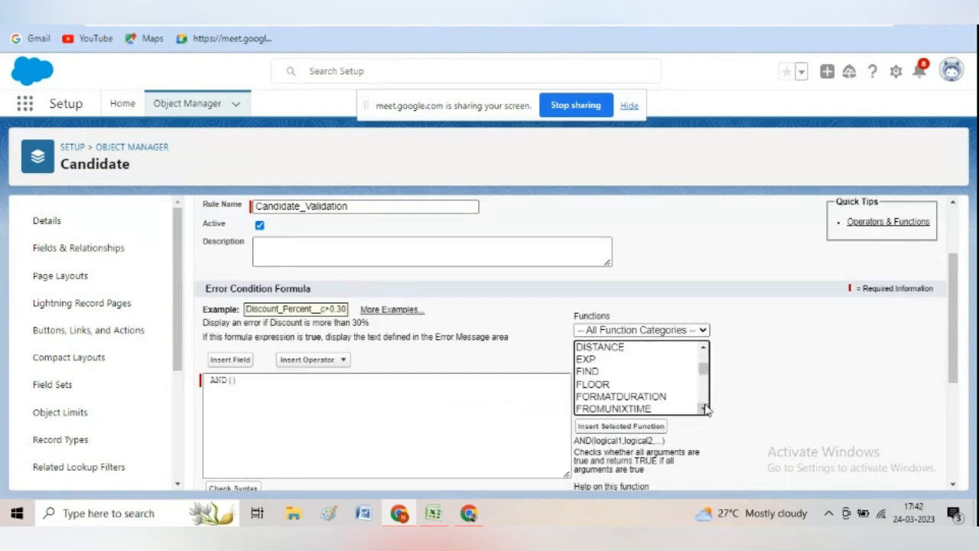
scroll(704, 408, down, 6)
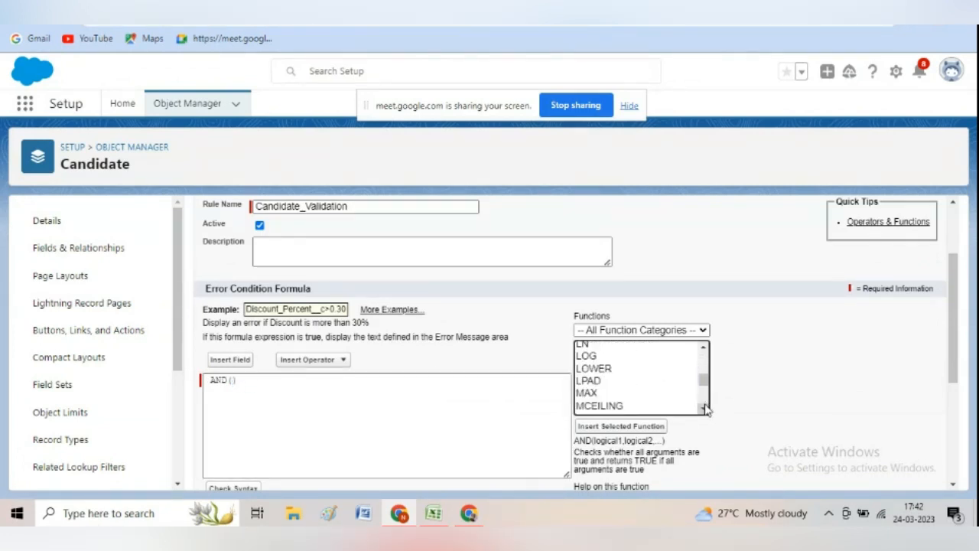
scroll(704, 409, down, 5)
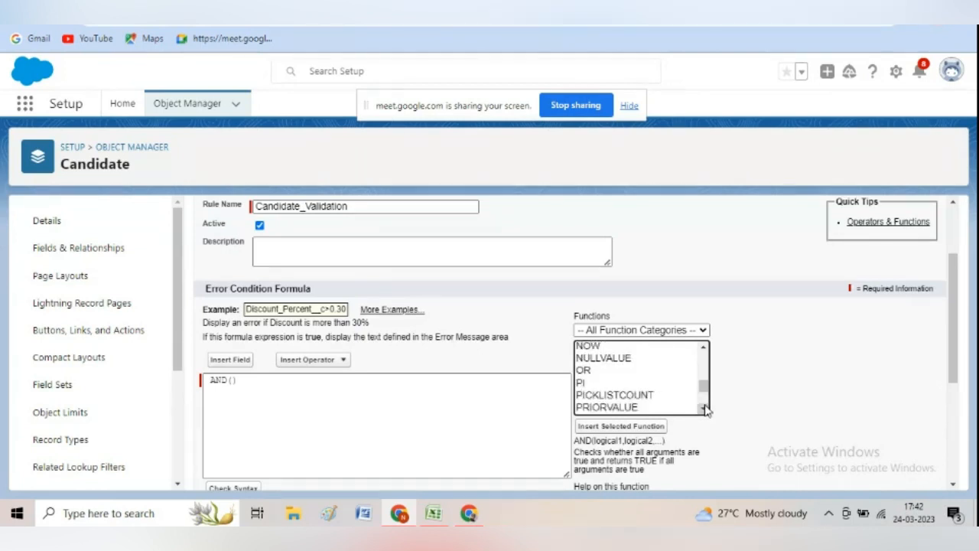
click(703, 408)
click(707, 375)
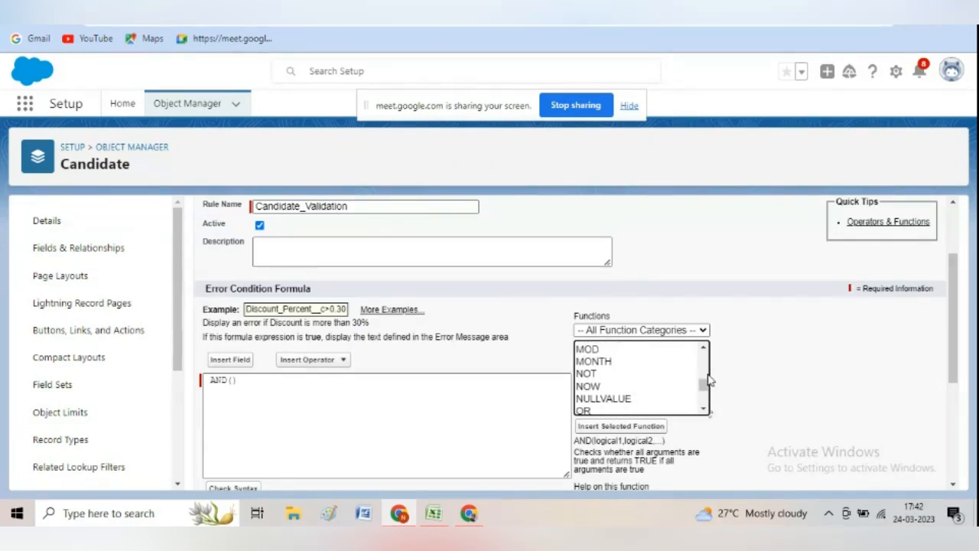
click(587, 377)
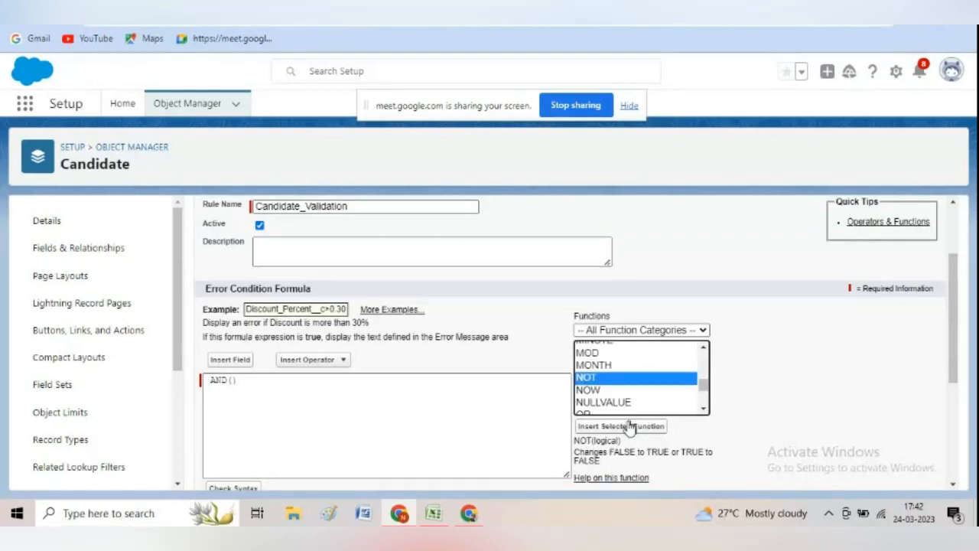
click(621, 425)
drag(293, 383, 261, 385)
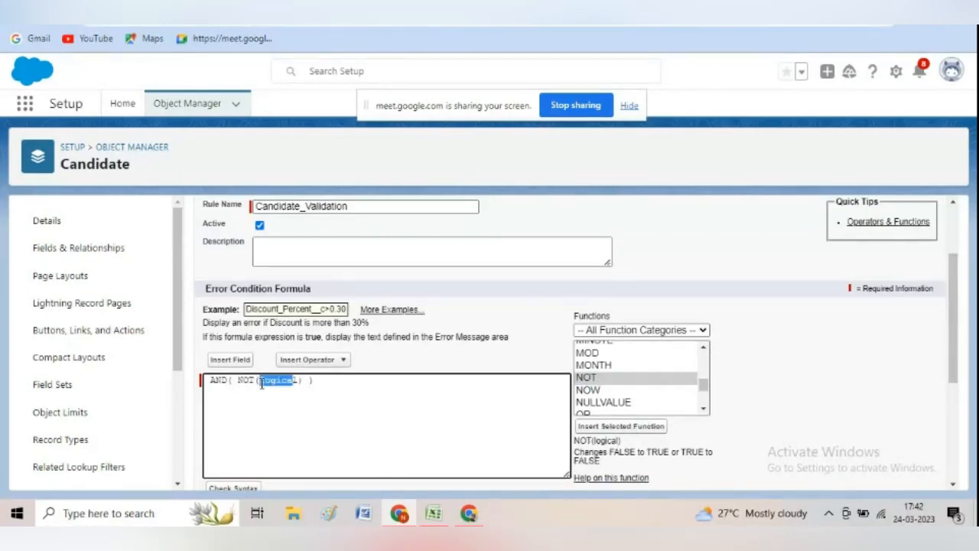
key(BackSpace)
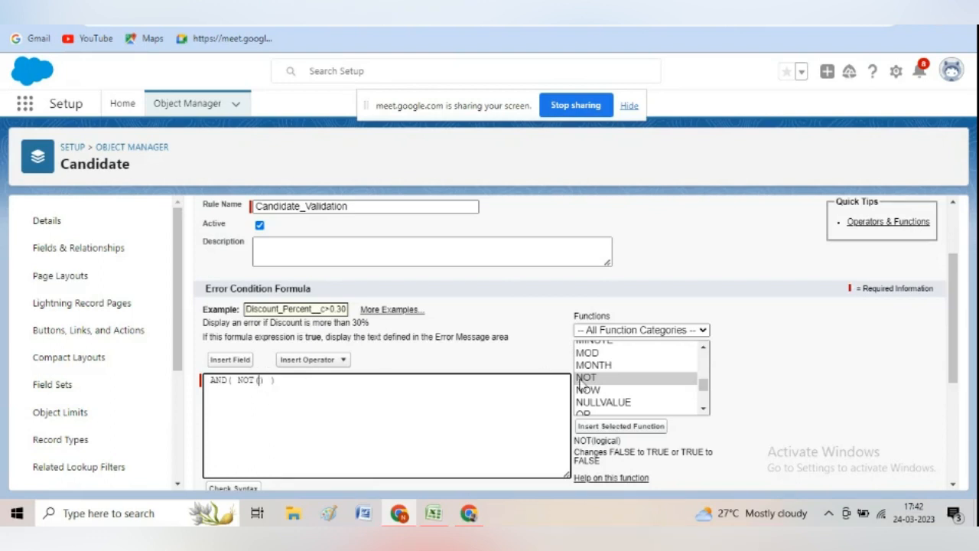
Nest an ISBLANK function inside the NOT function and remove its placeholder expression
click(704, 367)
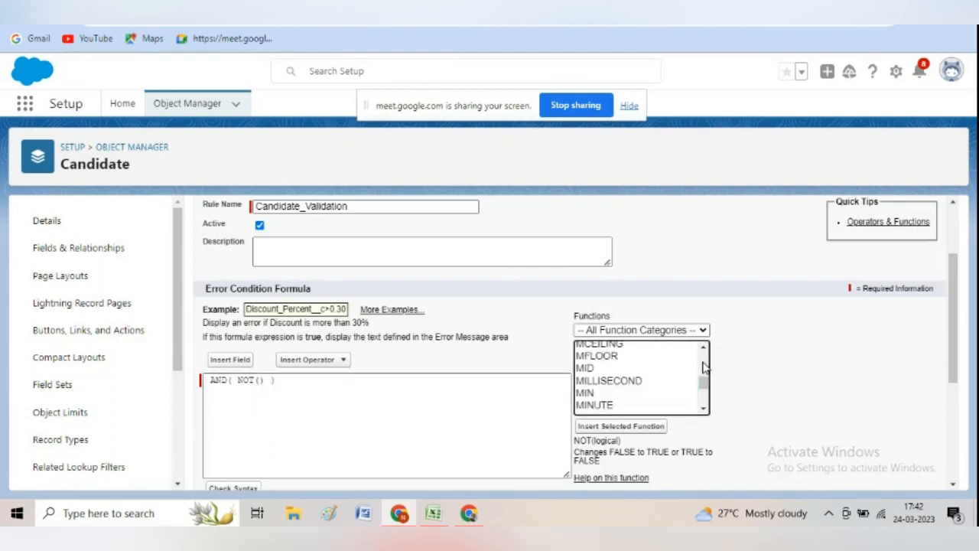
click(704, 367)
click(705, 367)
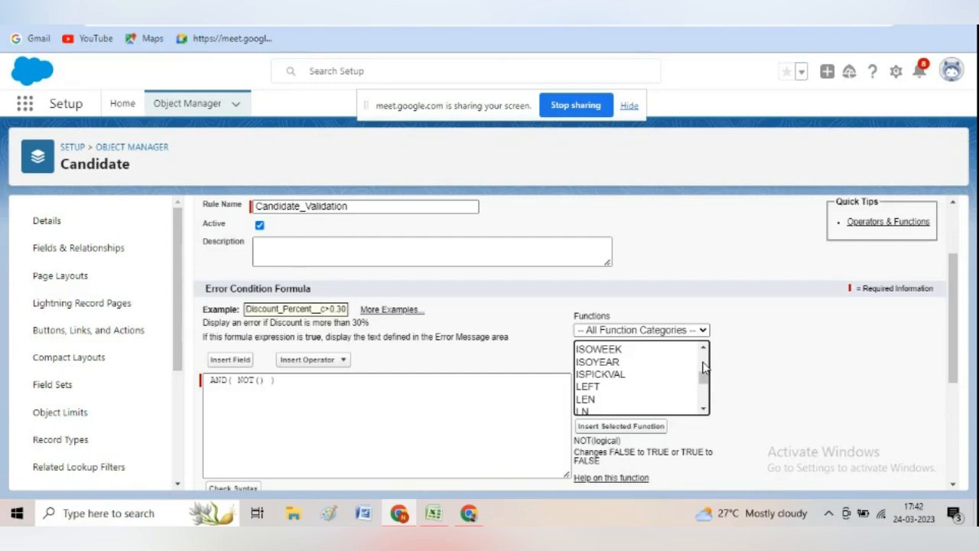
click(705, 367)
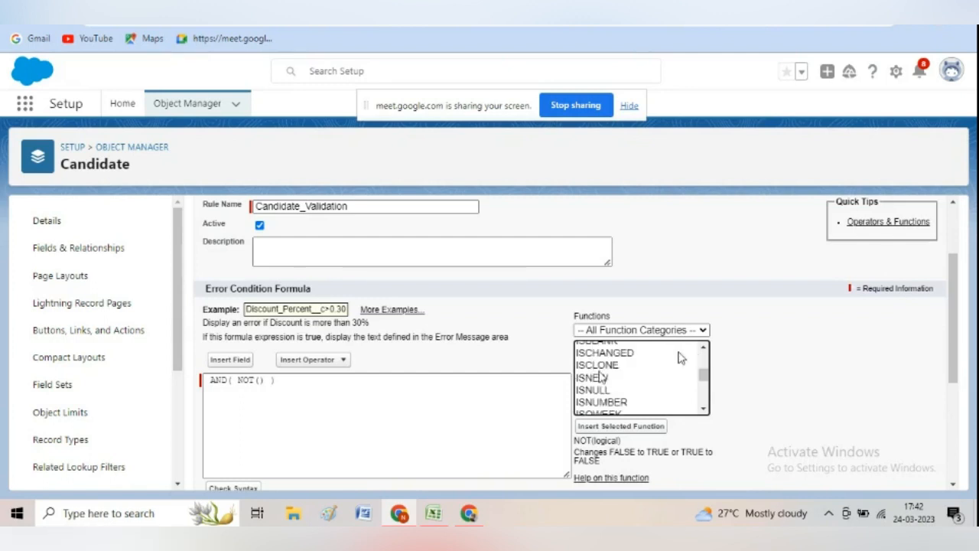
scroll(628, 382, up, 2)
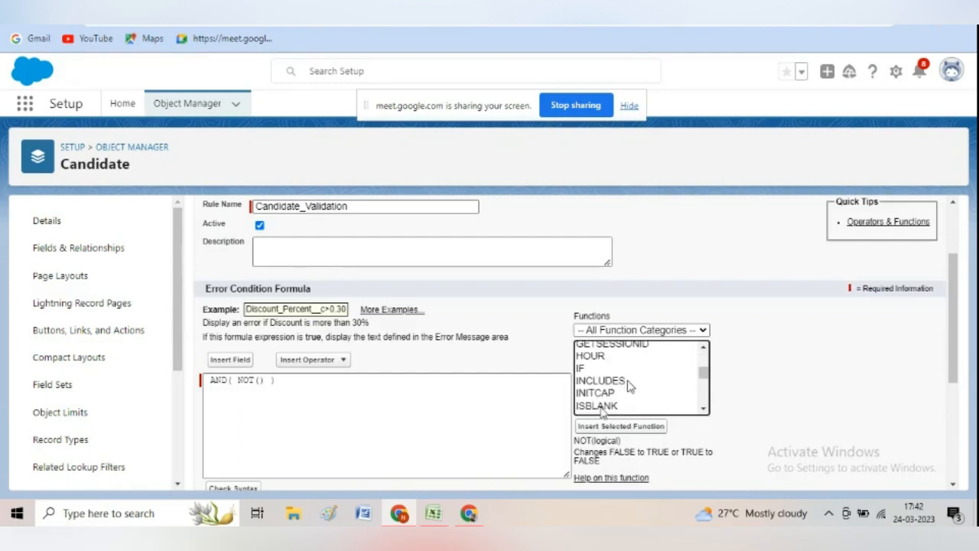
click(602, 406)
click(616, 426)
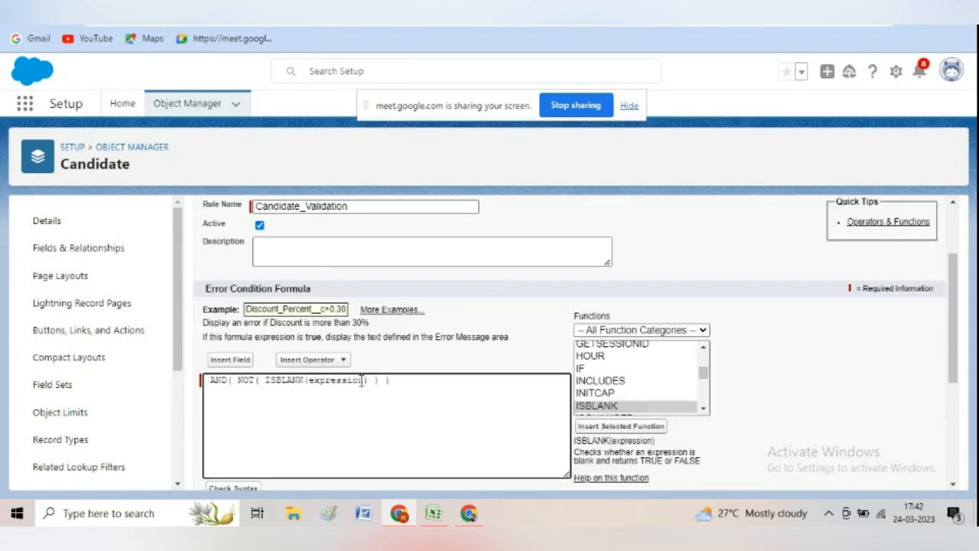
drag(360, 381, 314, 382)
key(BackSpace)
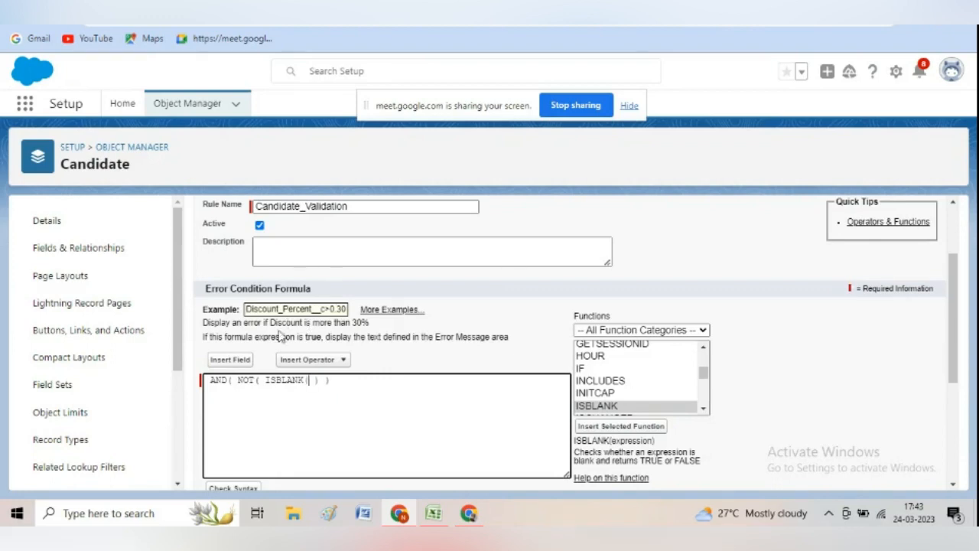
Insert the Candidate field Email Id as the ISBLANK argument and add a comma after the NOT expression
click(232, 359)
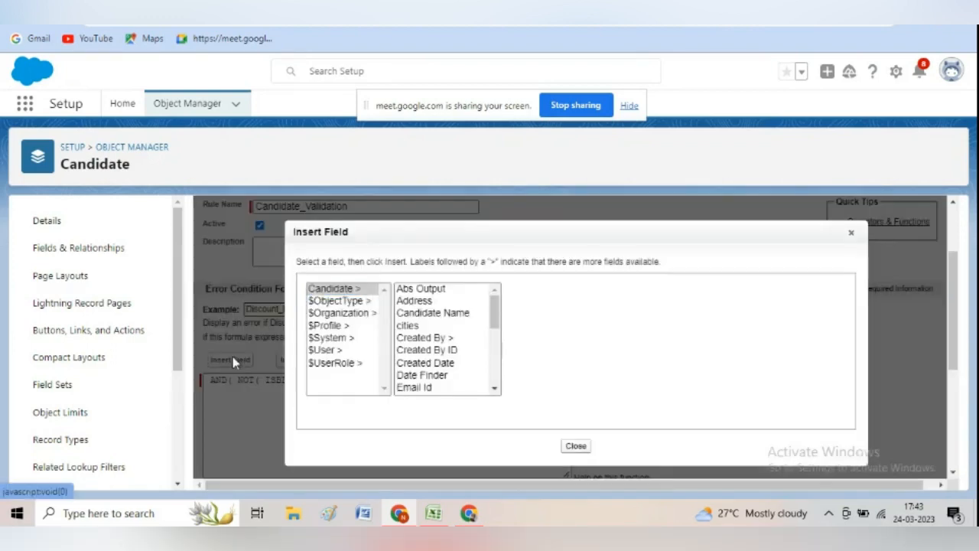
click(428, 378)
click(417, 387)
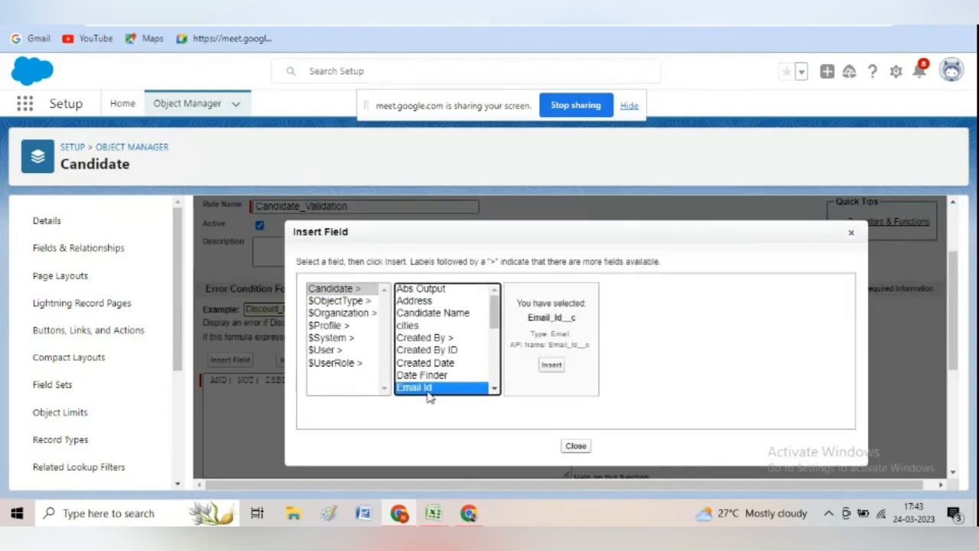
click(557, 365)
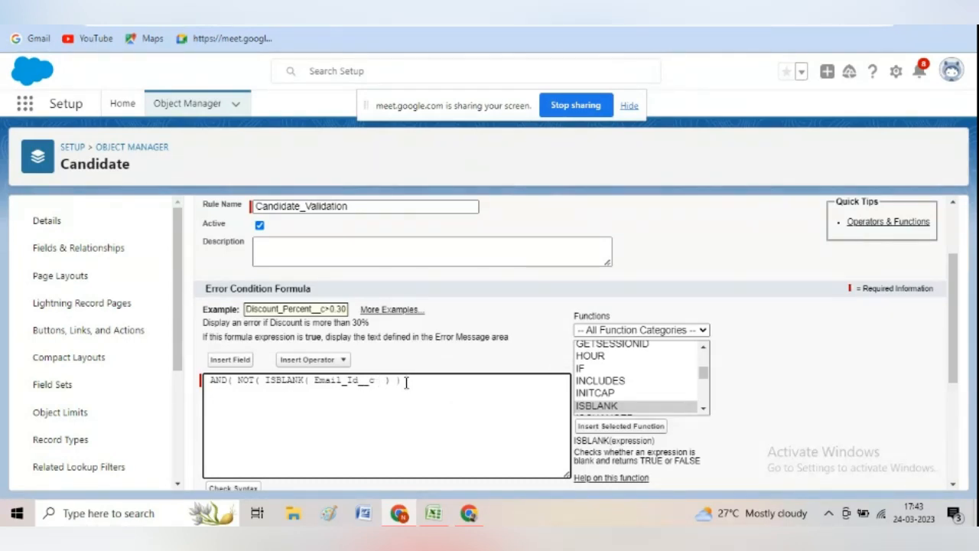
text(,)
Insert an ISNULL function as the second AND condition and remove its placeholder expression
click(704, 411)
click(614, 398)
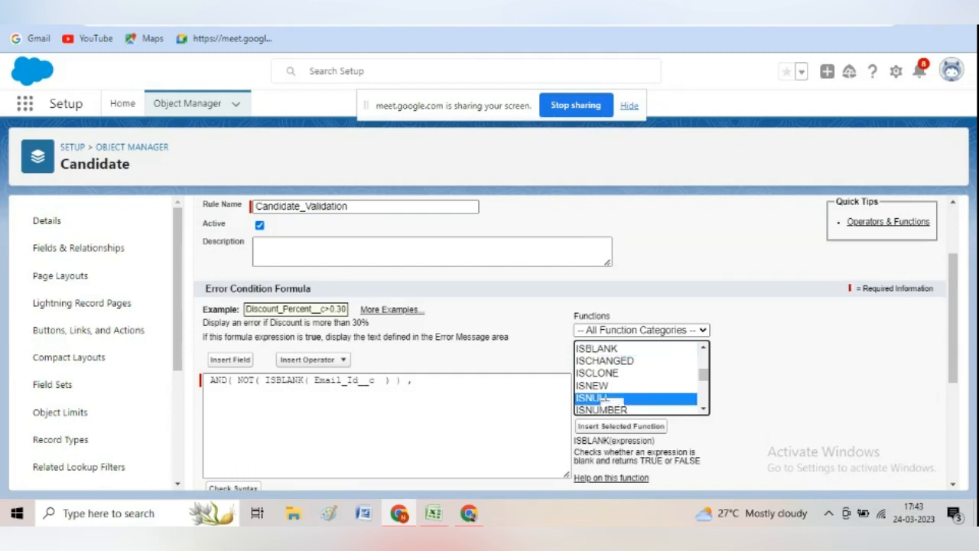
click(650, 426)
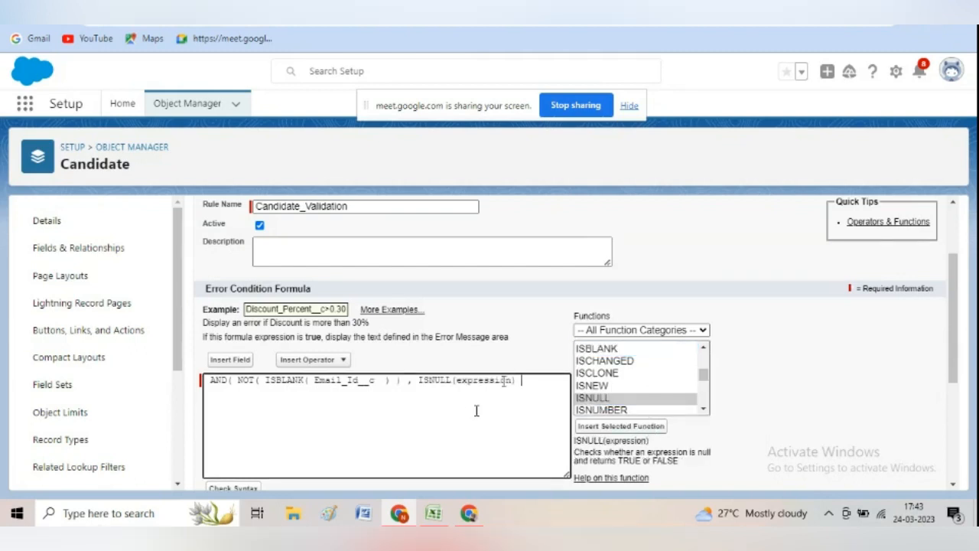
drag(514, 381, 459, 383)
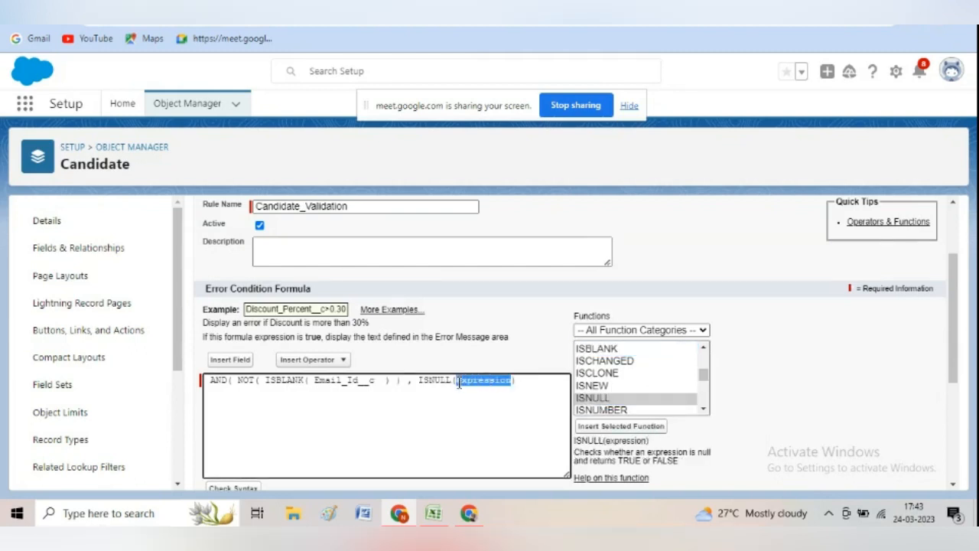
key(BackSpace)
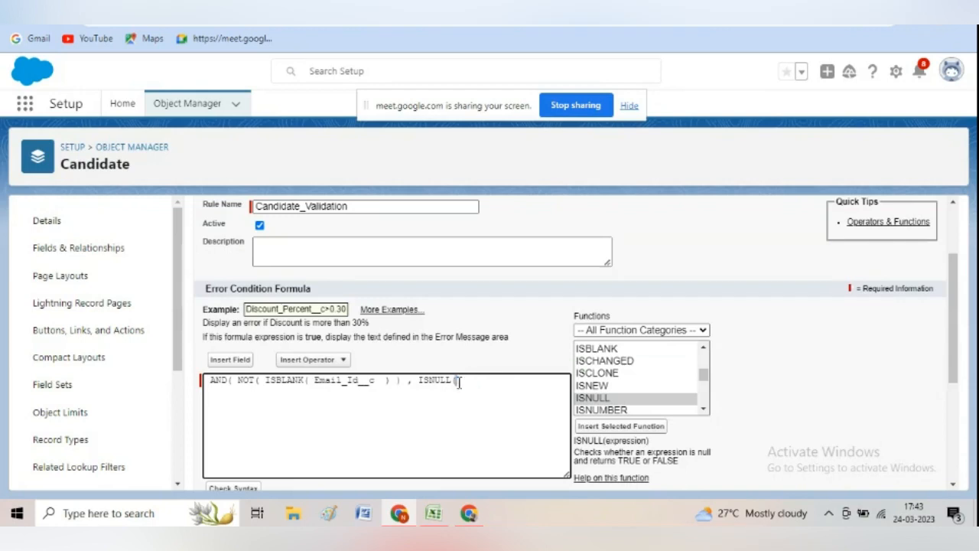
Insert the Candidate field Fees as the argument of the ISNULL function
click(236, 364)
click(496, 385)
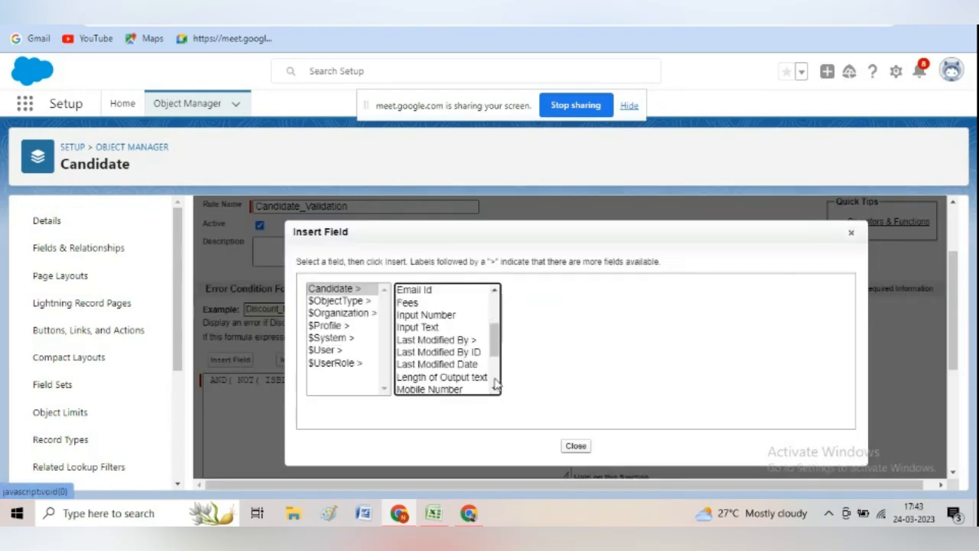
click(494, 382)
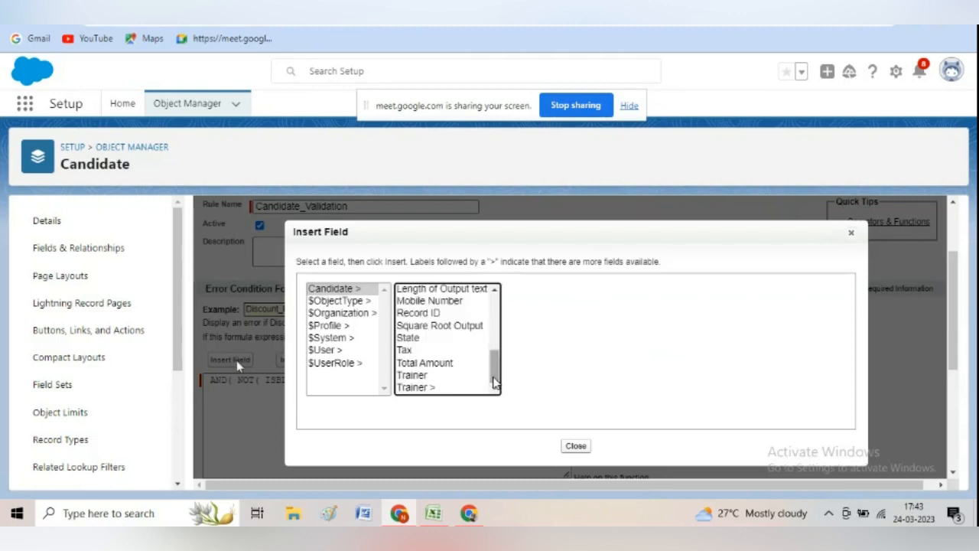
click(493, 325)
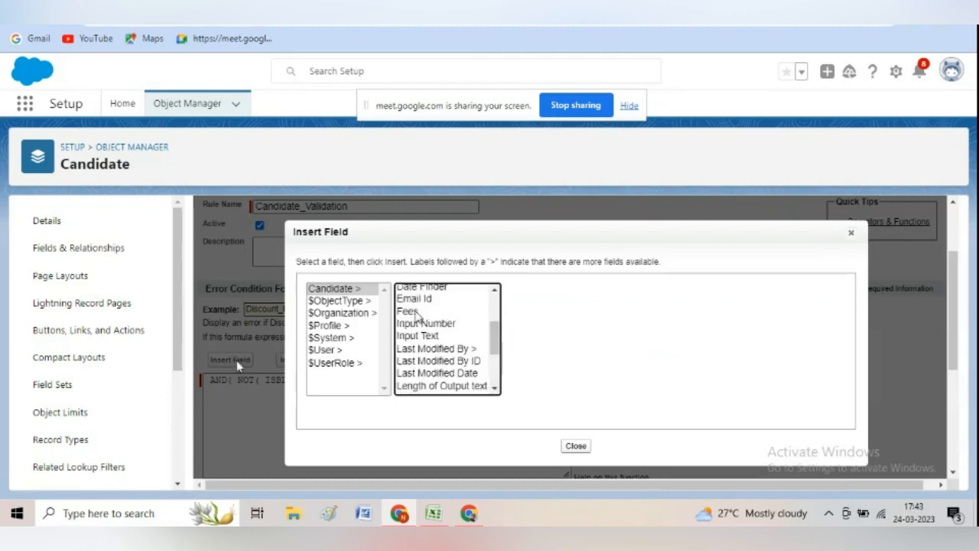
click(413, 312)
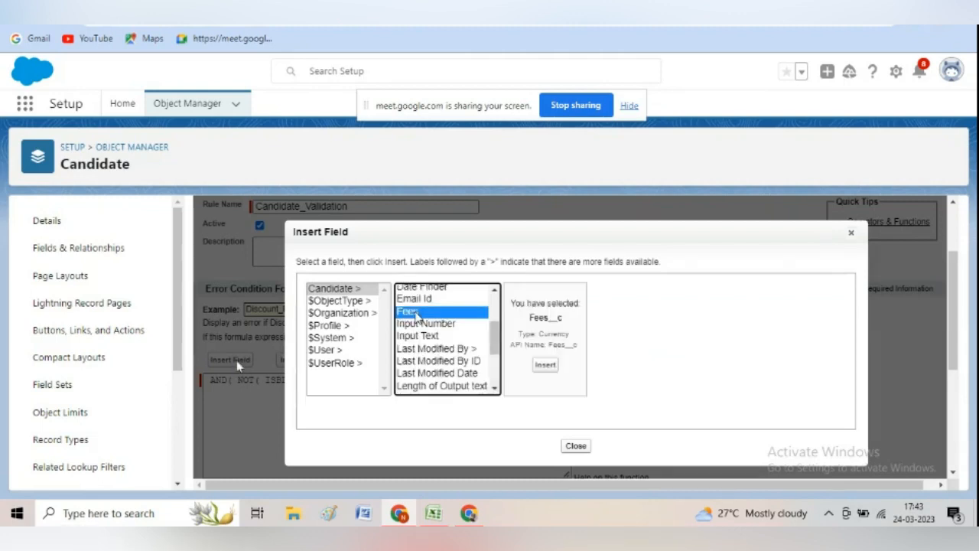
click(546, 367)
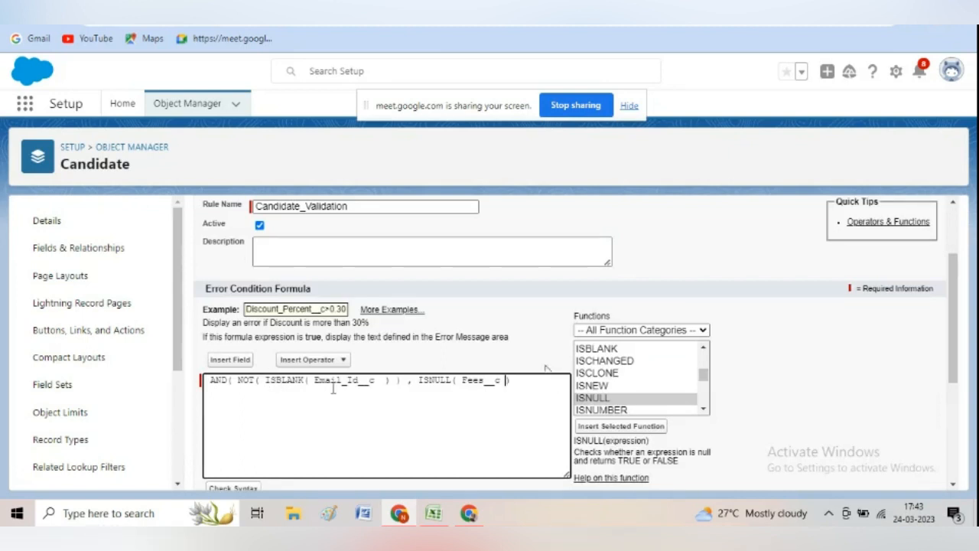
Close the AND function with a final parenthesis after the ISNULL condition and check the formula's syntax
click(510, 380)
text())
click(232, 488)
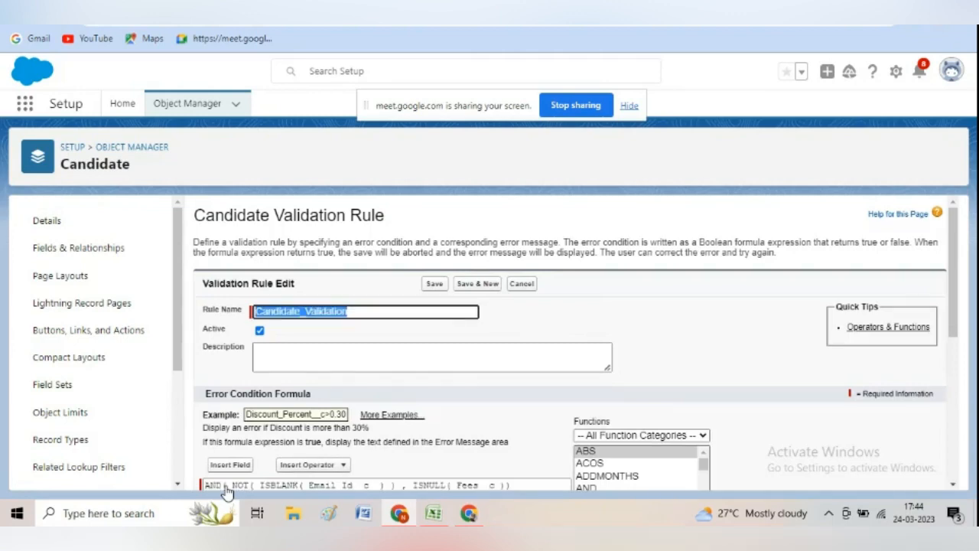
Replace the rule's error message with "If you enter email then fees is mandatory." and save the rule
click(954, 473)
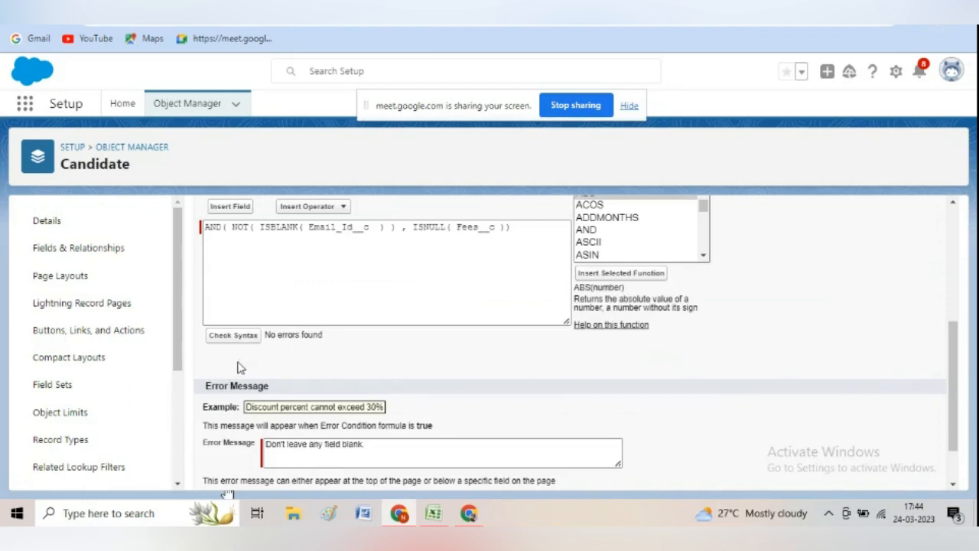
click(381, 461)
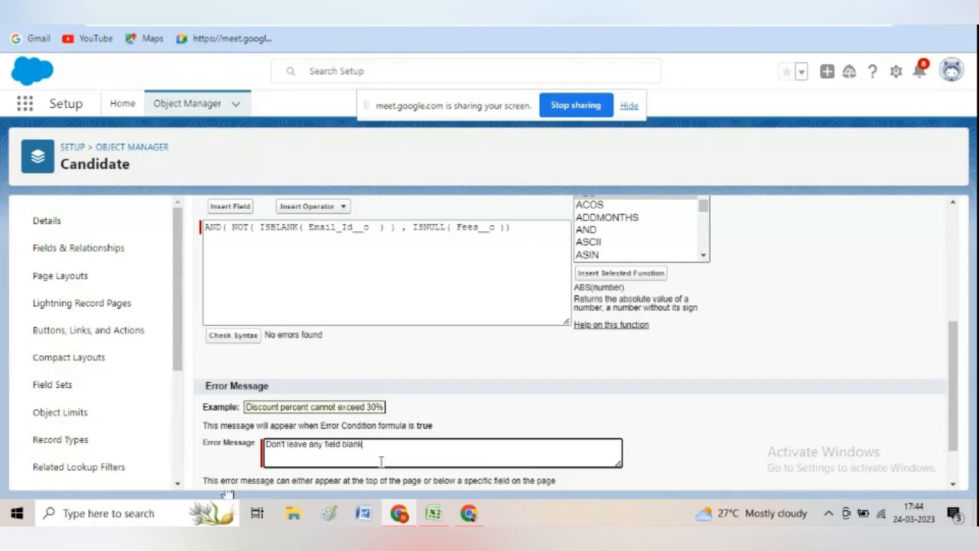
key(BackSpace)
key(BackSpace)
key(BackSpace)
key(BackSpace)
key(BackSpace)
key(BackSpace)
key(BackSpace)
key(BackSpace)
key(BackSpace)
key(BackSpace)
key(BackSpace)
key(BackSpace)
key(BackSpace)
key(BackSpace)
key(BackSpace)
key(BackSpace)
key(BackSpace)
key(BackSpace)
key(BackSpace)
key(BackSpace)
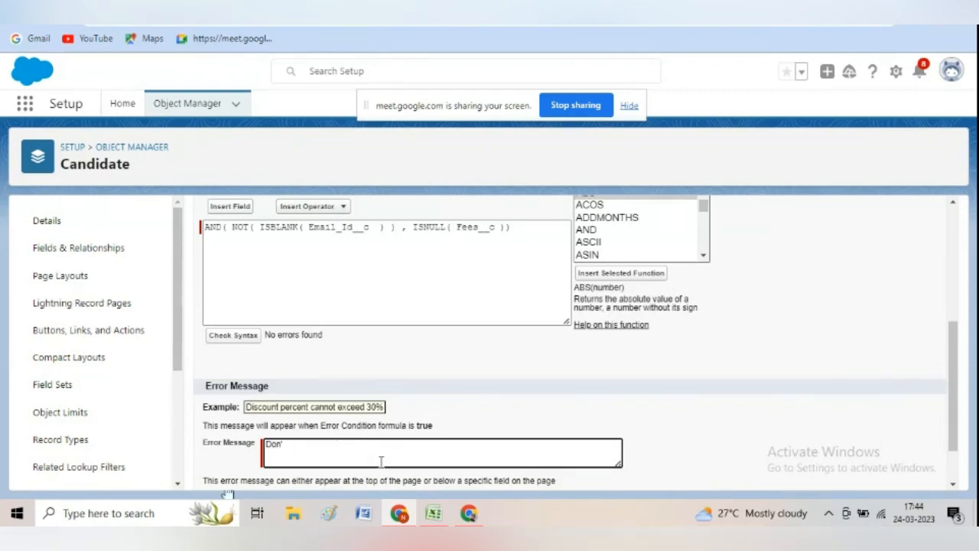
key(BackSpace)
key(BackSpace)
key(BackSpace)
key(BackSpace)
text(F)
key(BackSpace)
text(If you enter email the)
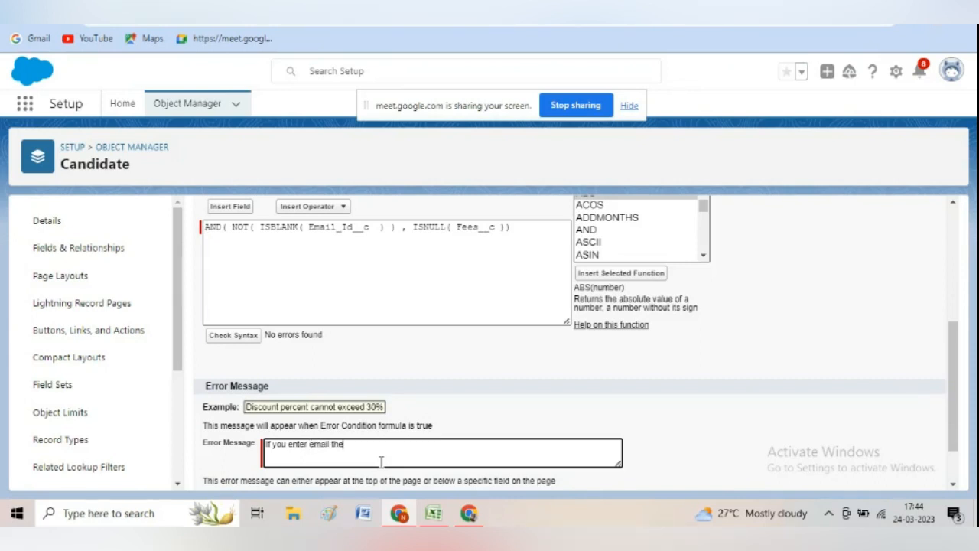
text(n)
text(fees is mandatory)
scroll(953, 478, down, 1)
click(434, 472)
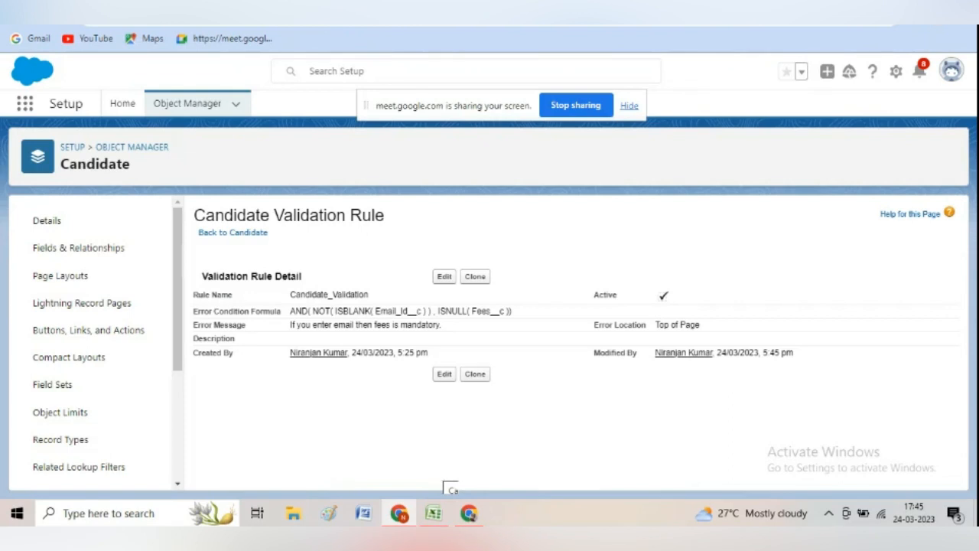
Switch to candidate record c4, discard its pending edit, and try to save it with Email Id filled and Fees blank
click(306, 4)
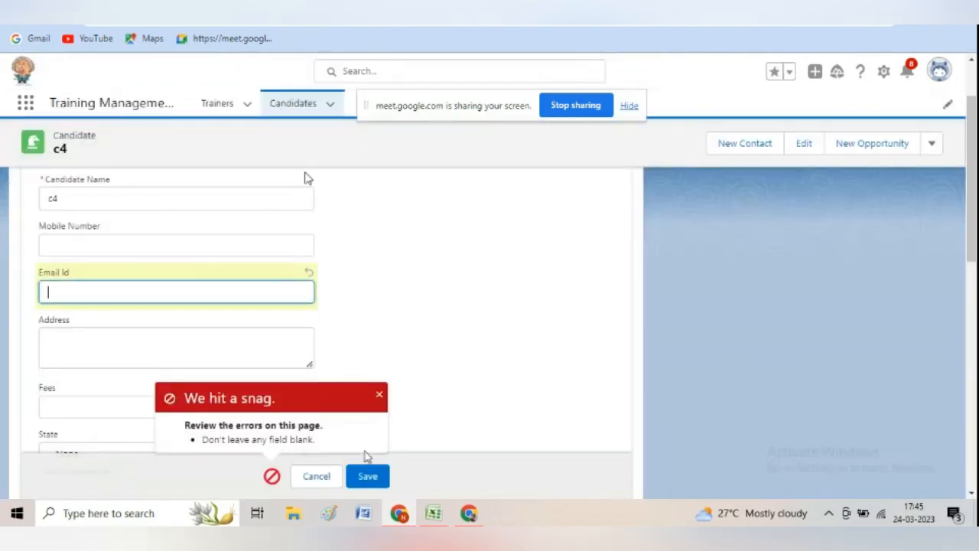
click(320, 475)
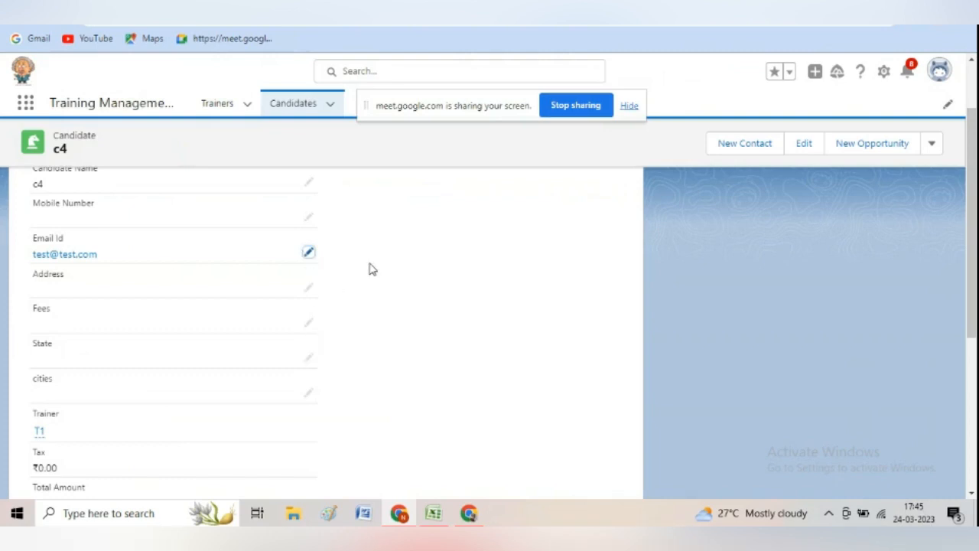
click(309, 323)
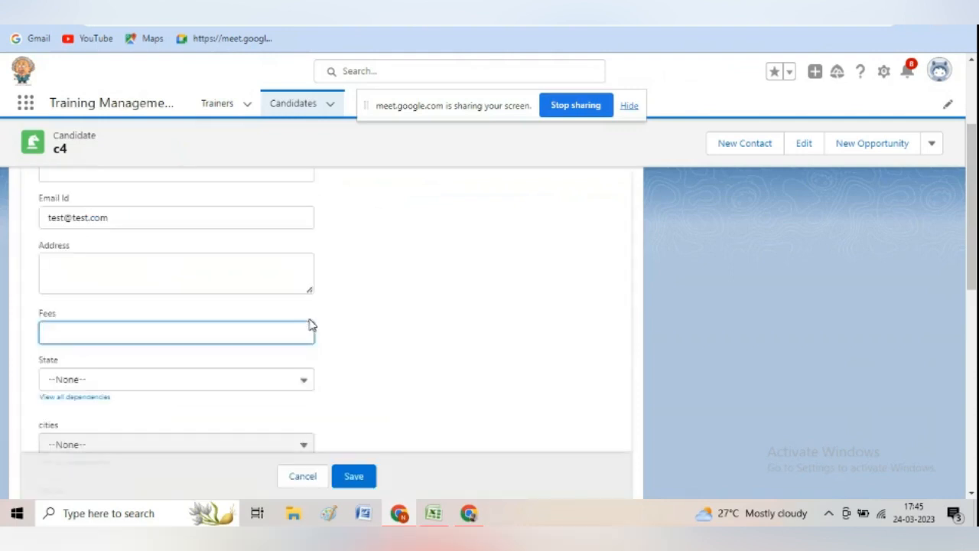
click(360, 476)
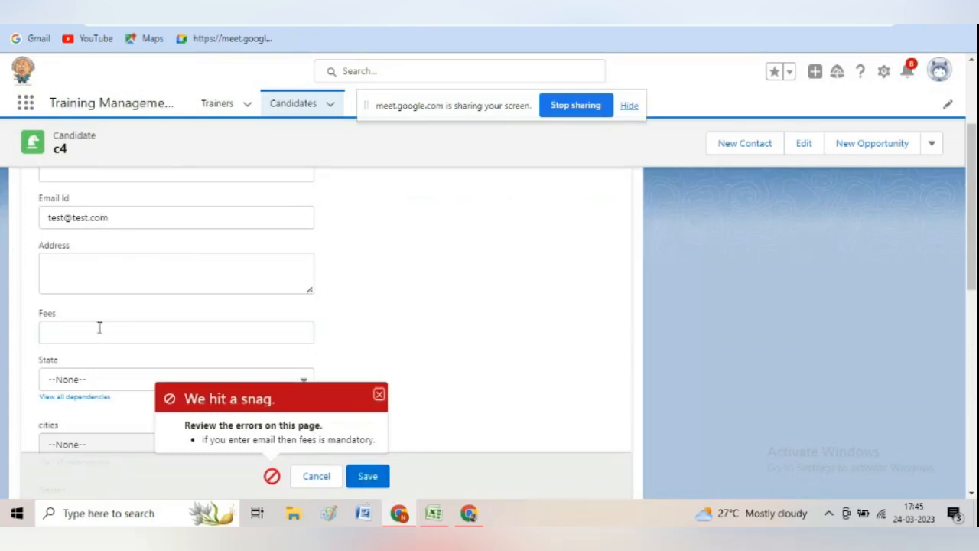
Dismiss the error on candidate c4, clear Email Id, and save the record with both Email Id and Fees blank
click(380, 397)
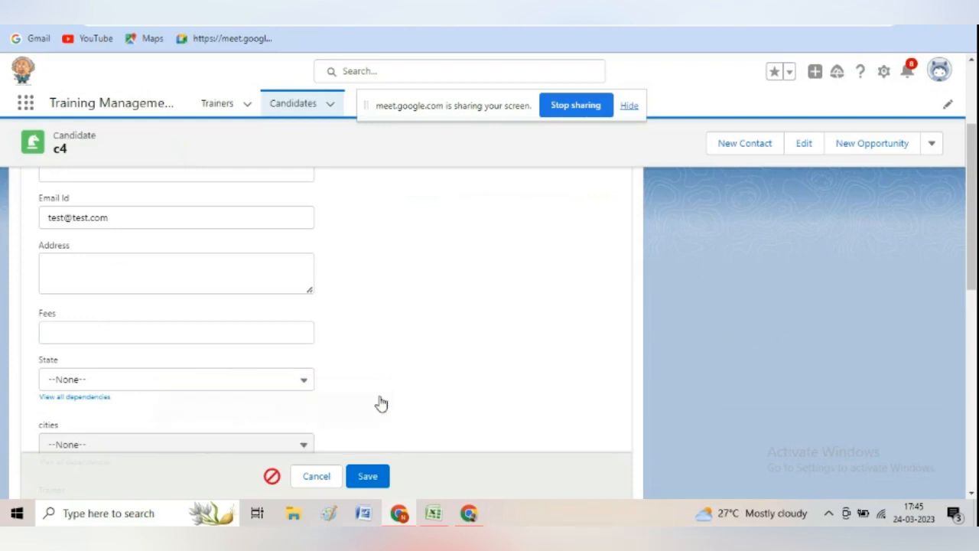
click(198, 338)
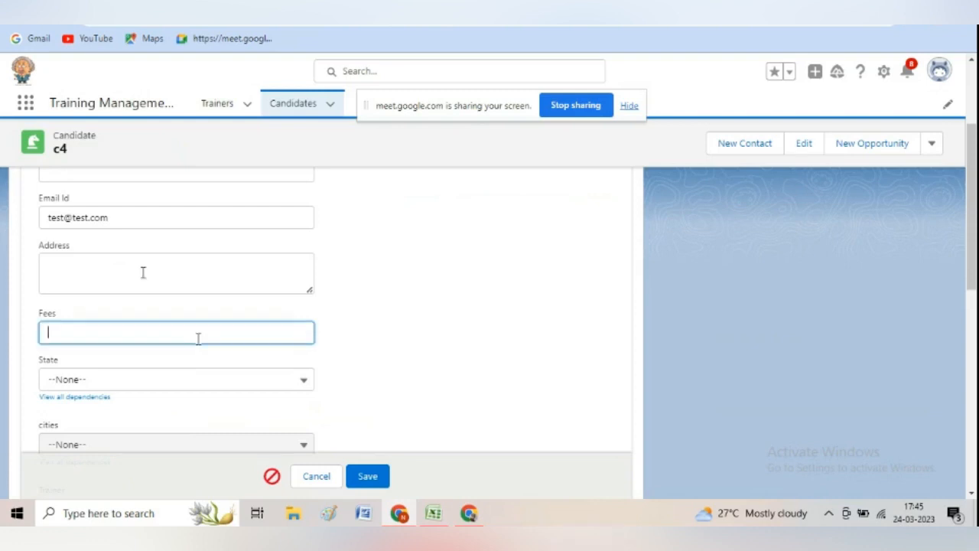
click(116, 217)
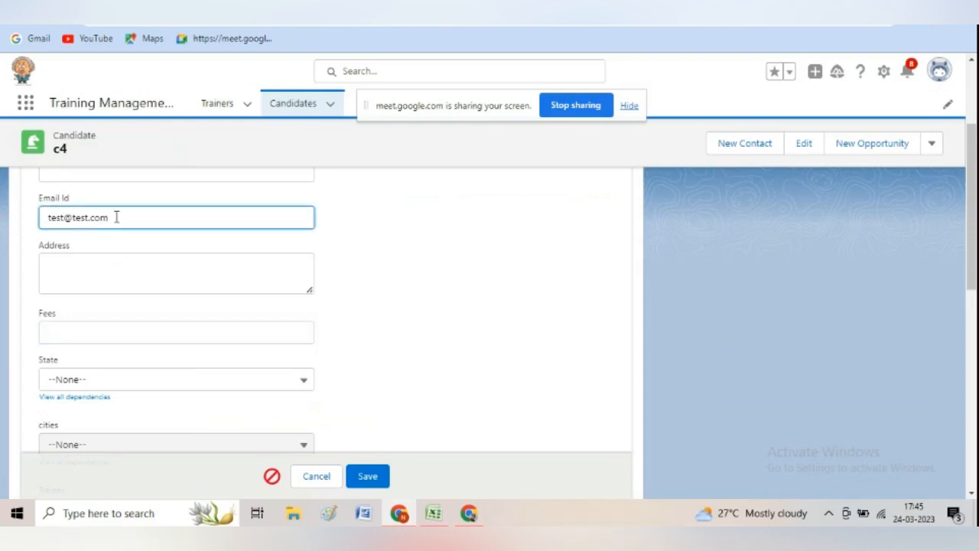
key(BackSpace)
key(BackSpace)
key(BackSpace)
key(BackSpace)
key(BackSpace)
key(BackSpace)
key(BackSpace)
key(BackSpace)
key(BackSpace)
key(BackSpace)
key(BackSpace)
key(BackSpace)
key(BackSpace)
click(367, 480)
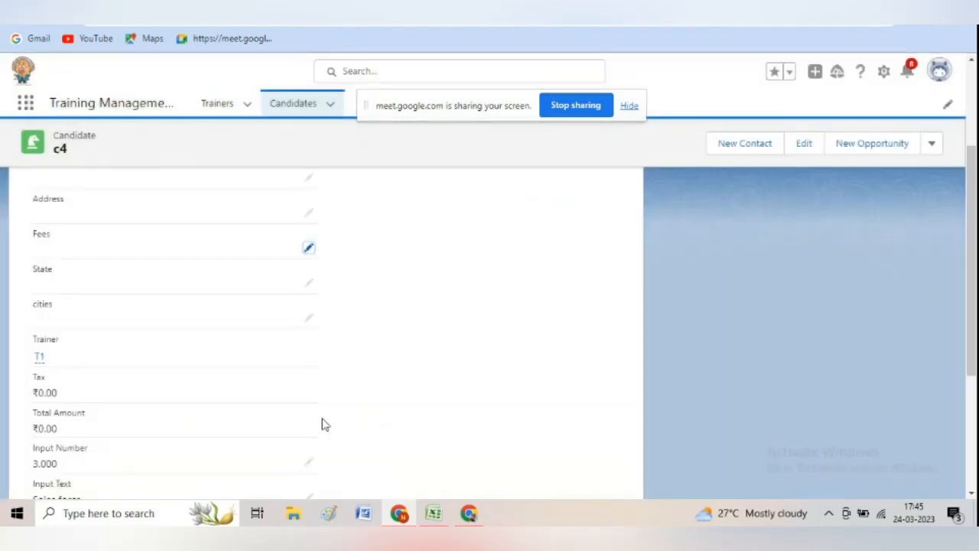
Set candidate c4's Fees to 1000, fill Email Id with a test email address, and save the record
click(308, 250)
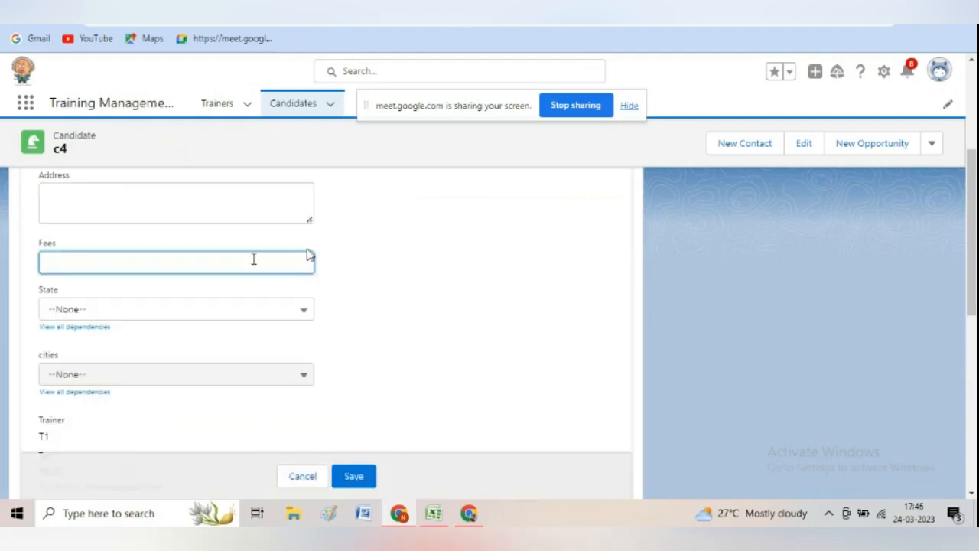
text(1000)
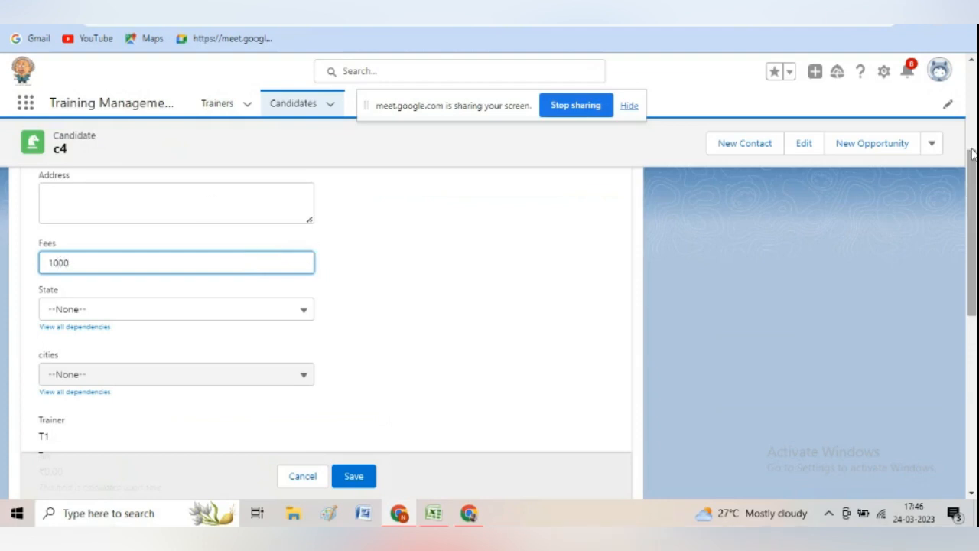
scroll(540, 245, up, 3)
click(137, 379)
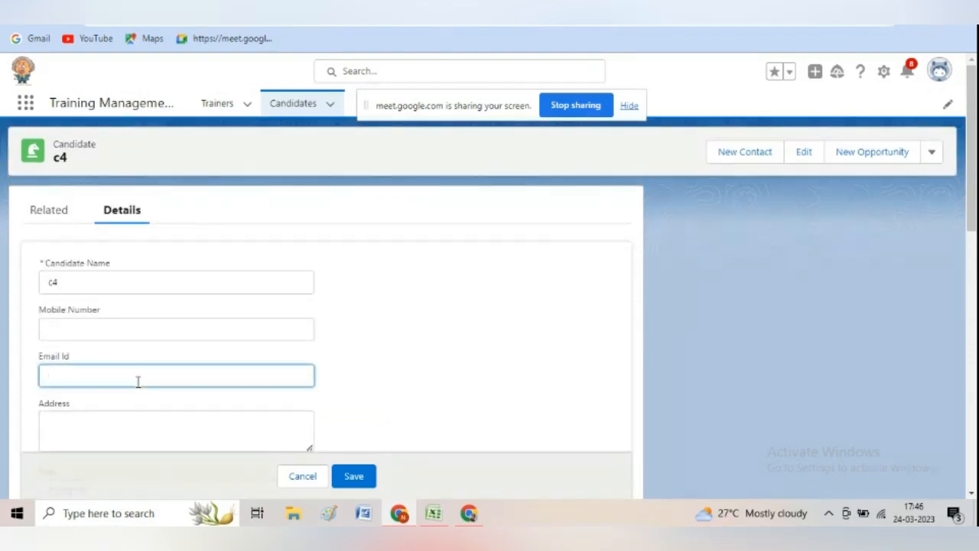
text(test@test.com)
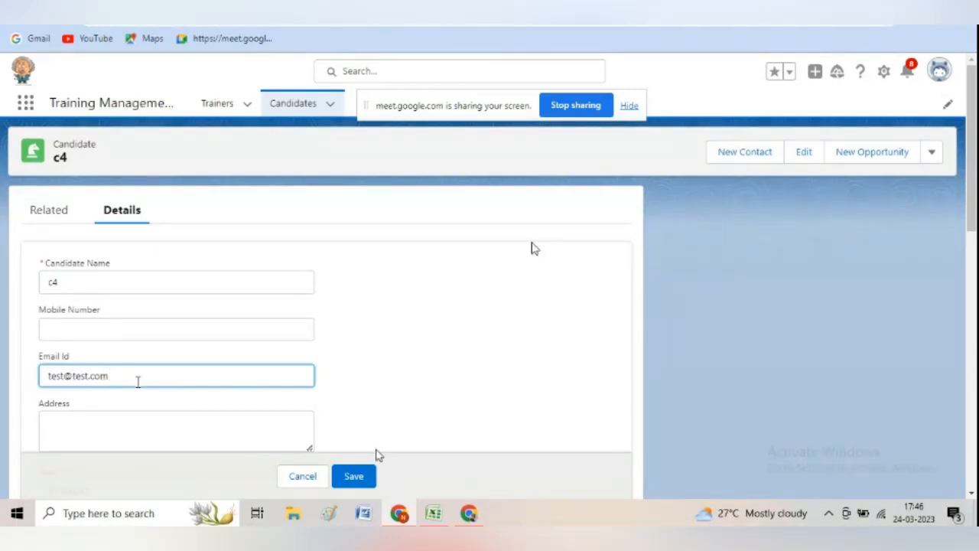
click(353, 476)
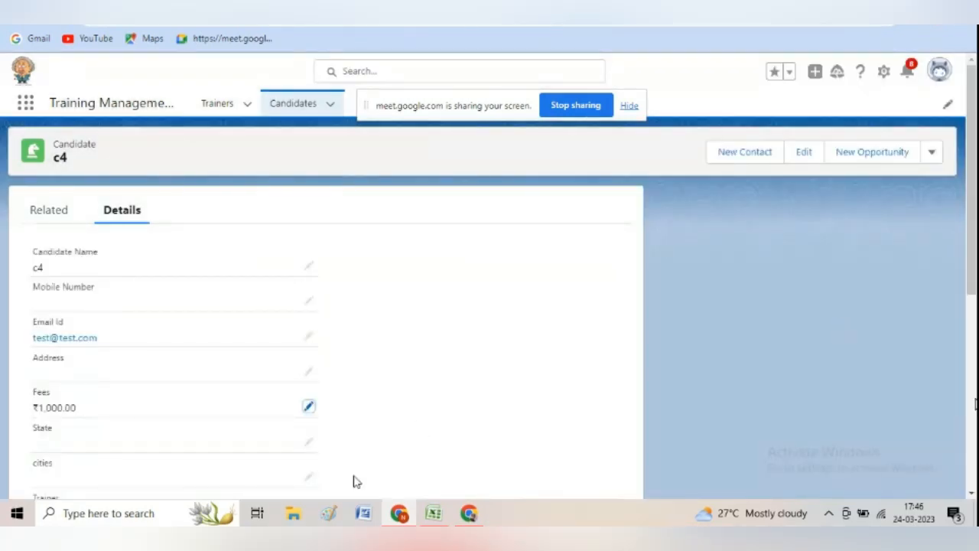
Clear candidate c4's Email Id while keeping Fees filled, and save the record
click(973, 493)
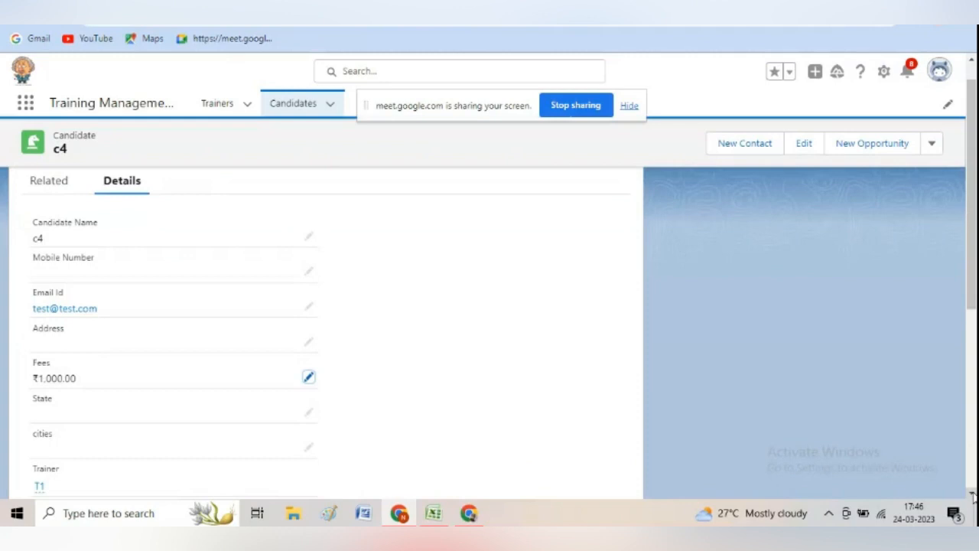
click(973, 496)
click(973, 496)
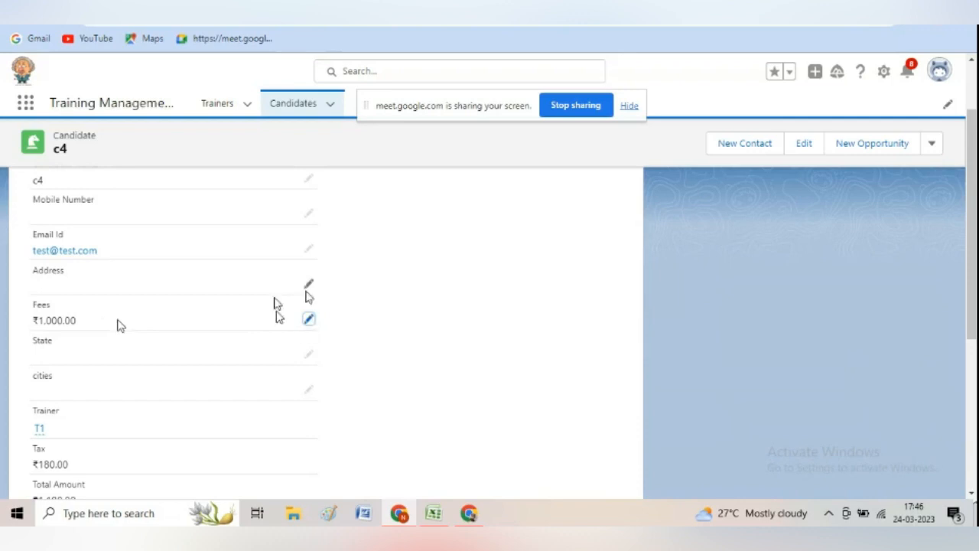
click(308, 252)
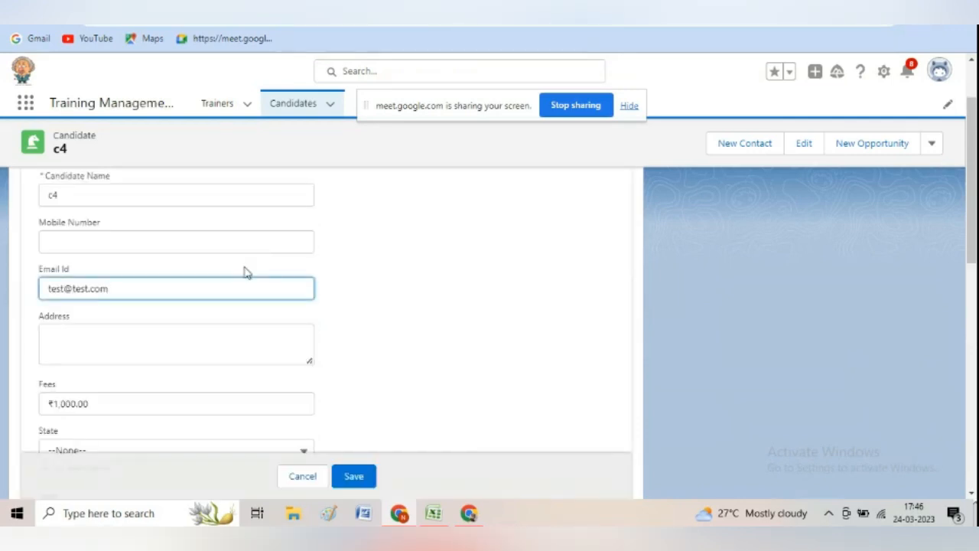
key(BackSpace)
key(BackSpace)
key(BackSpace)
key(BackSpace)
key(BackSpace)
key(BackSpace)
key(BackSpace)
key(BackSpace)
key(BackSpace)
key(BackSpace)
key(BackSpace)
key(BackSpace)
key(BackSpace)
click(353, 477)
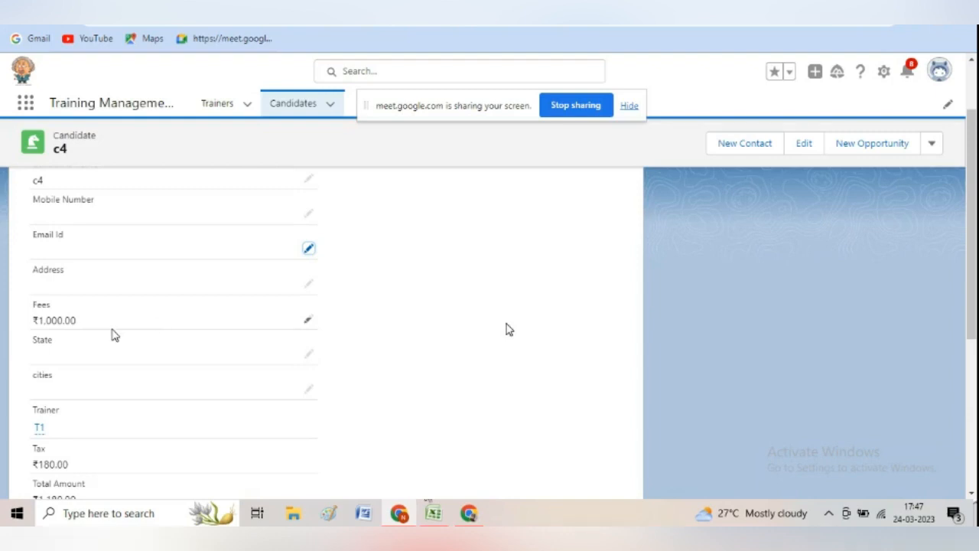
Switch to the Excel sheet and review the AND, OR and NOT truth table along with the validation rule notes
click(433, 514)
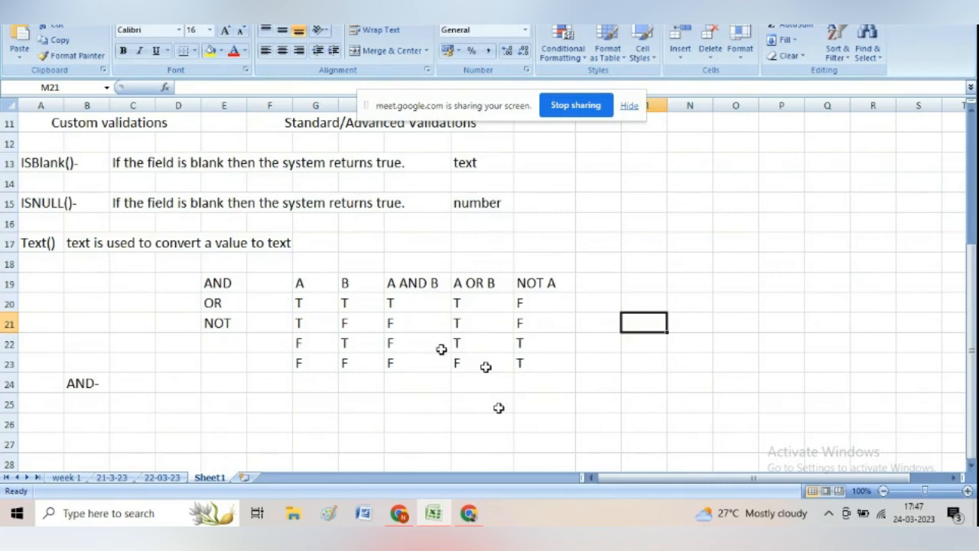
click(411, 362)
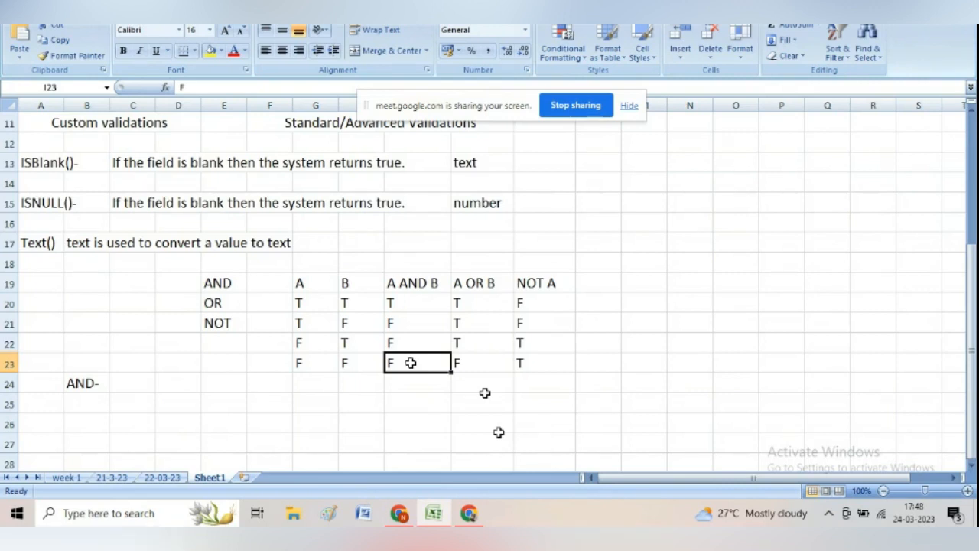
click(396, 306)
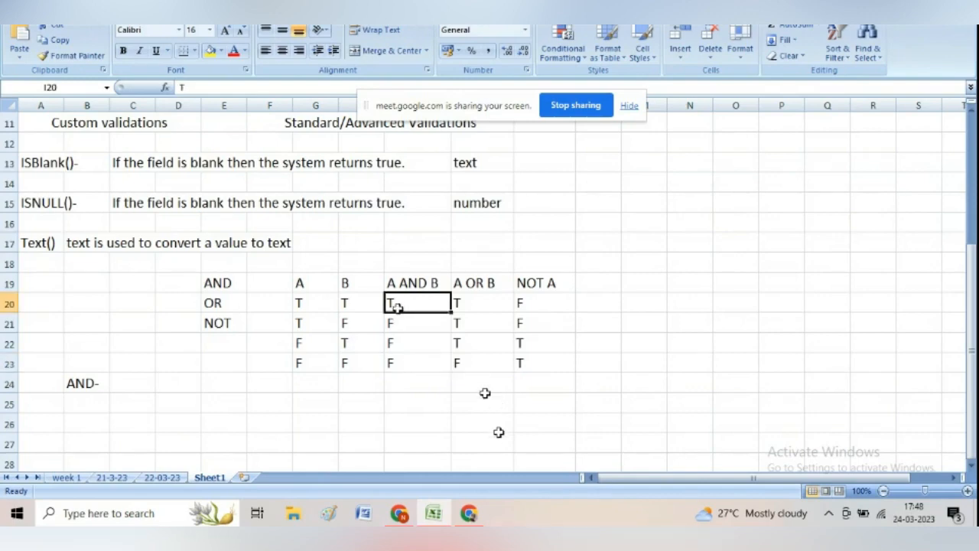
click(316, 304)
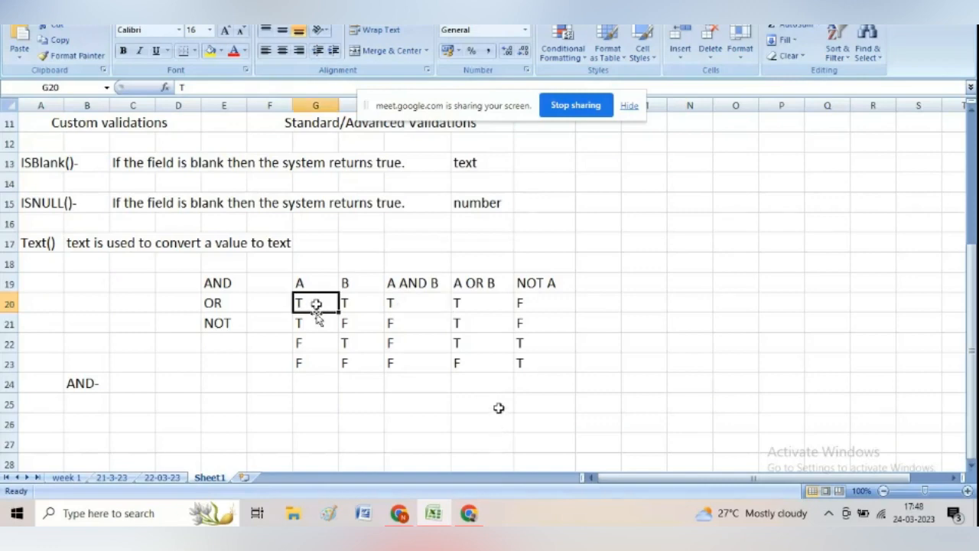
click(317, 345)
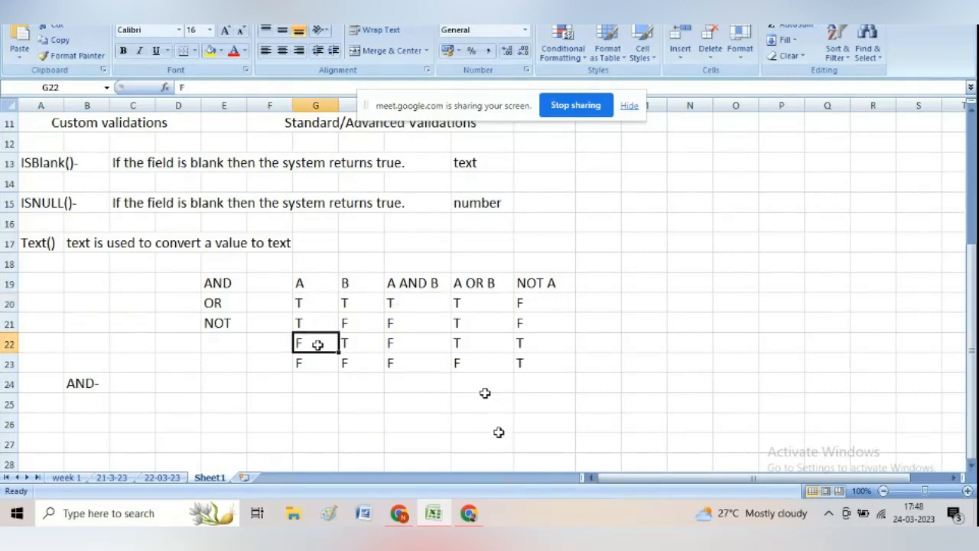
click(402, 364)
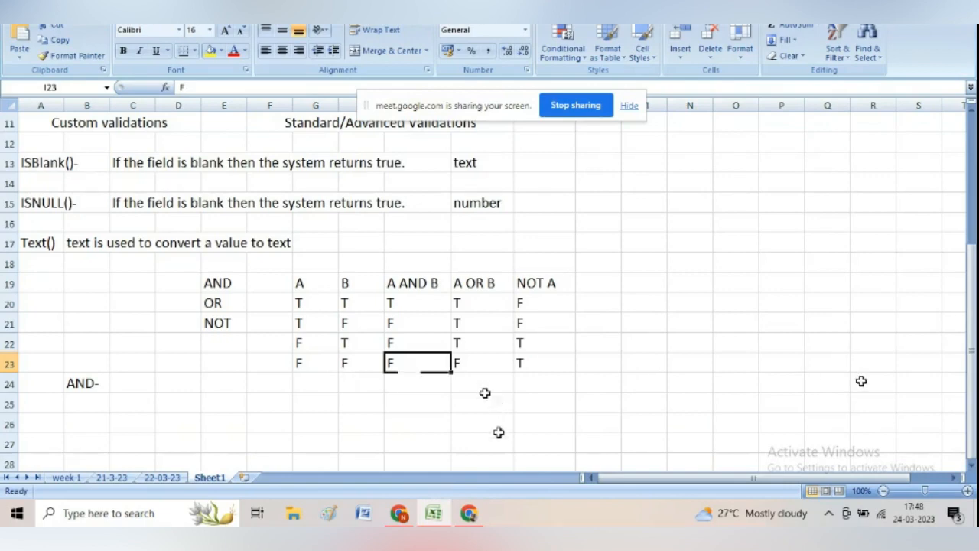
scroll(498, 407, up, 4)
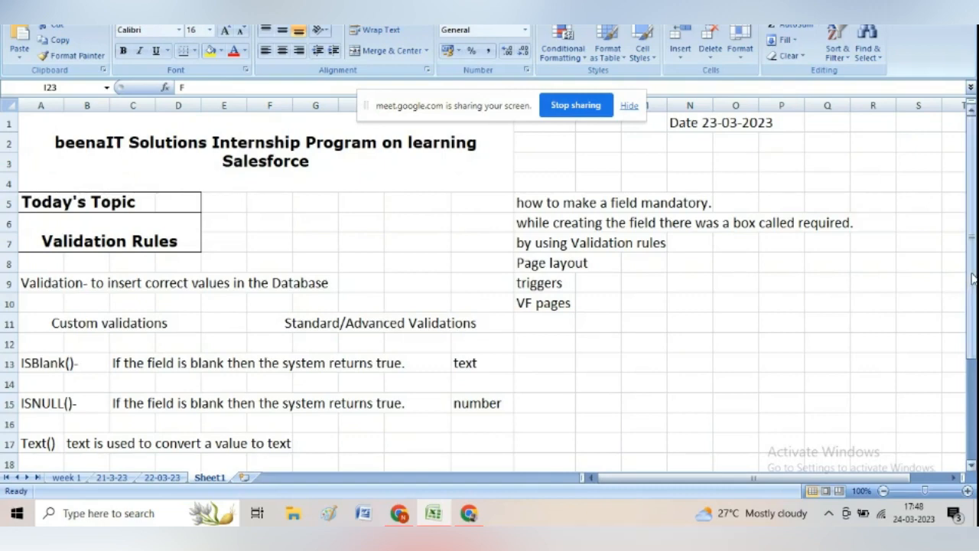
drag(973, 279, 973, 304)
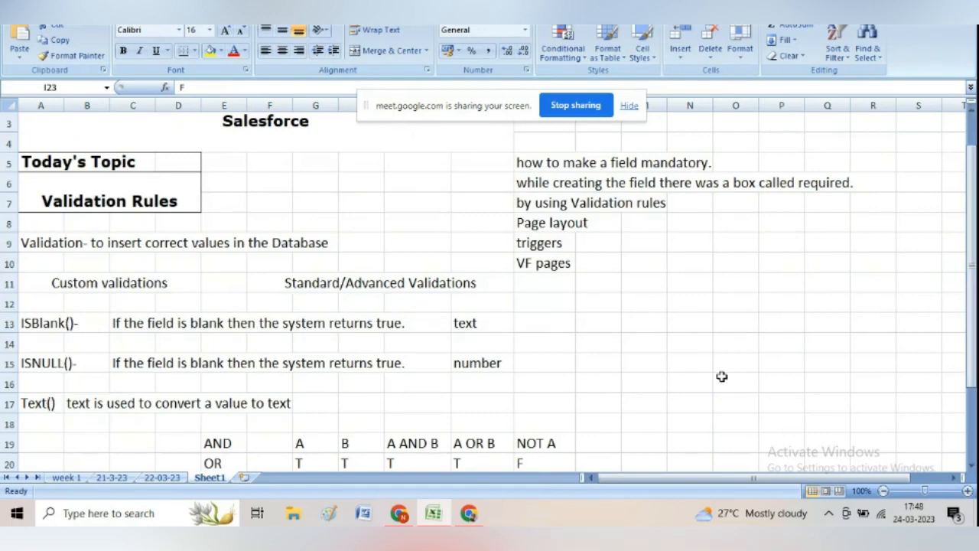
drag(973, 305, 973, 304)
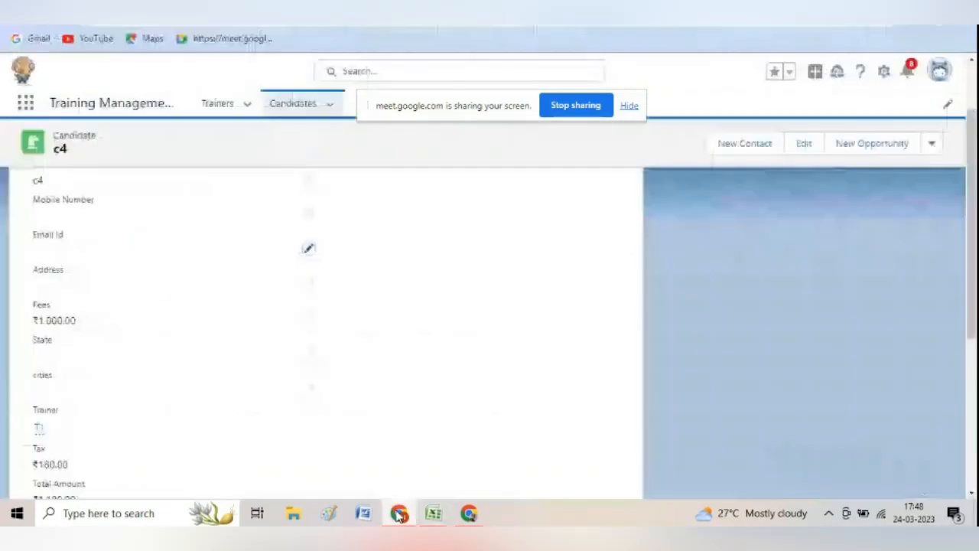
Switch back to Salesforce Setup, open the Candidate_Validation rule for editing, and filter its functions to the Logical category
click(399, 513)
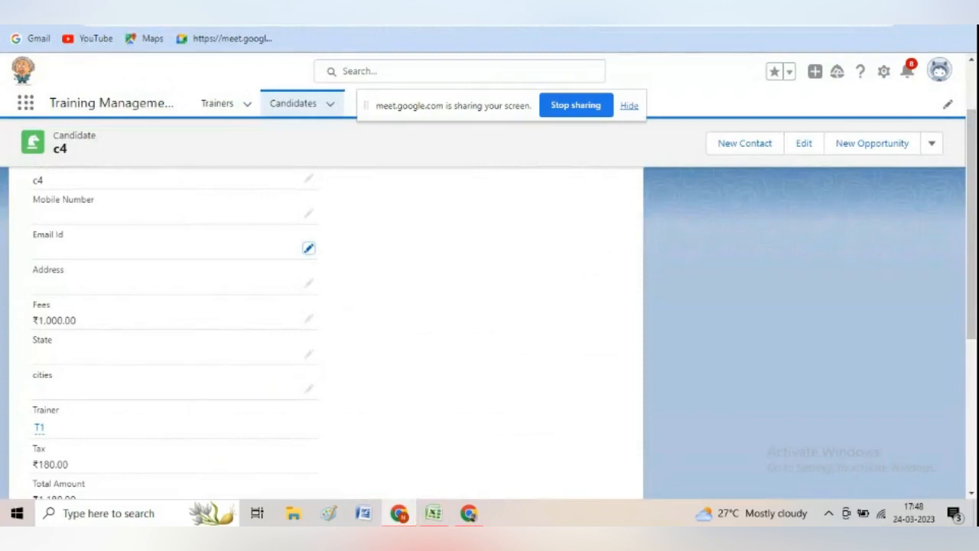
click(344, 6)
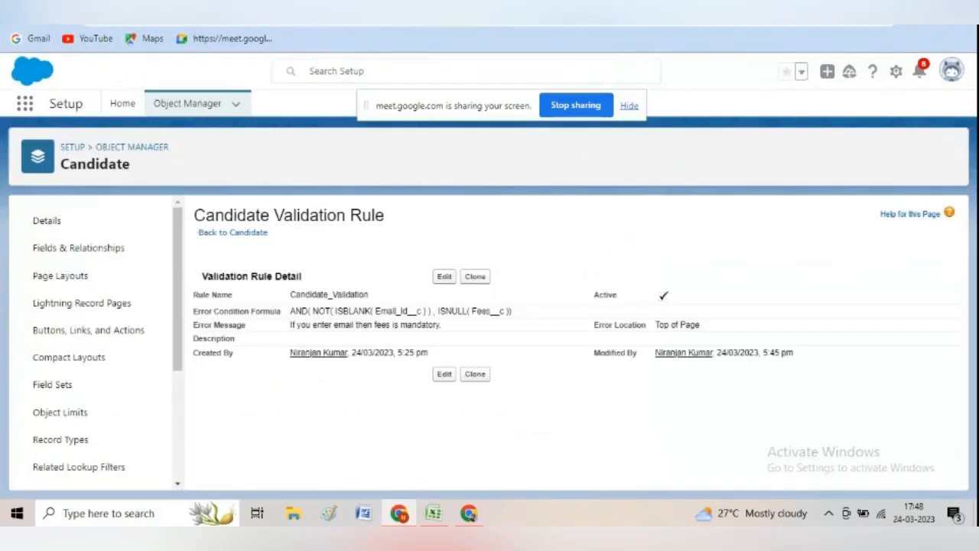
click(447, 277)
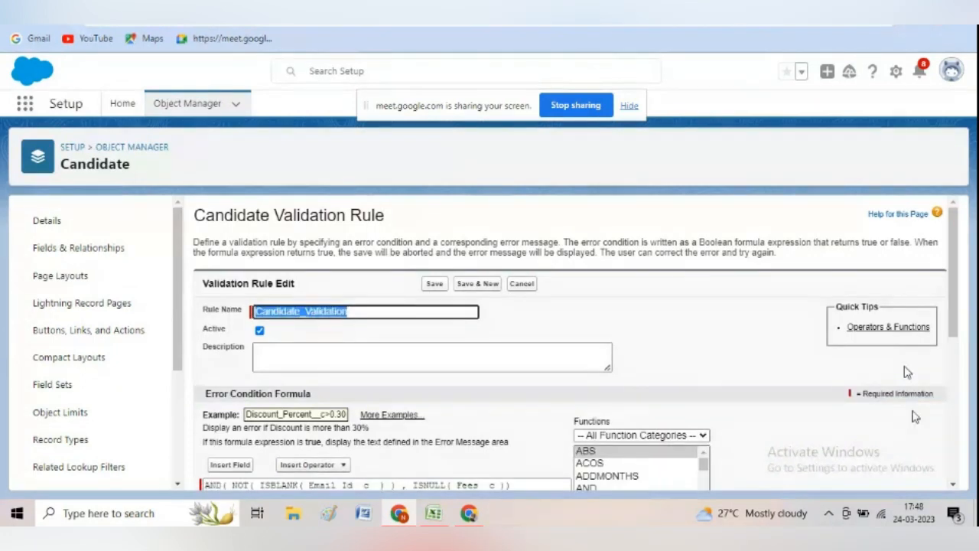
click(641, 434)
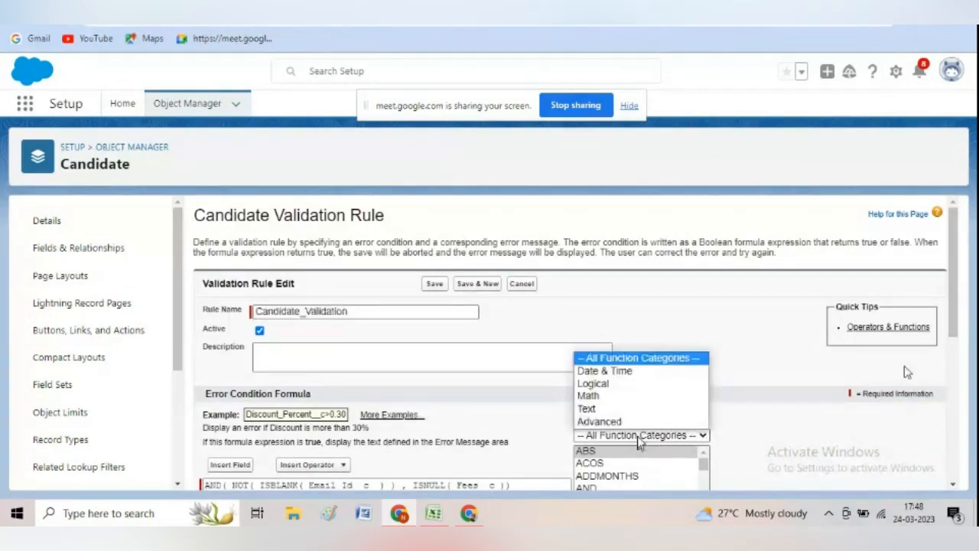
click(600, 388)
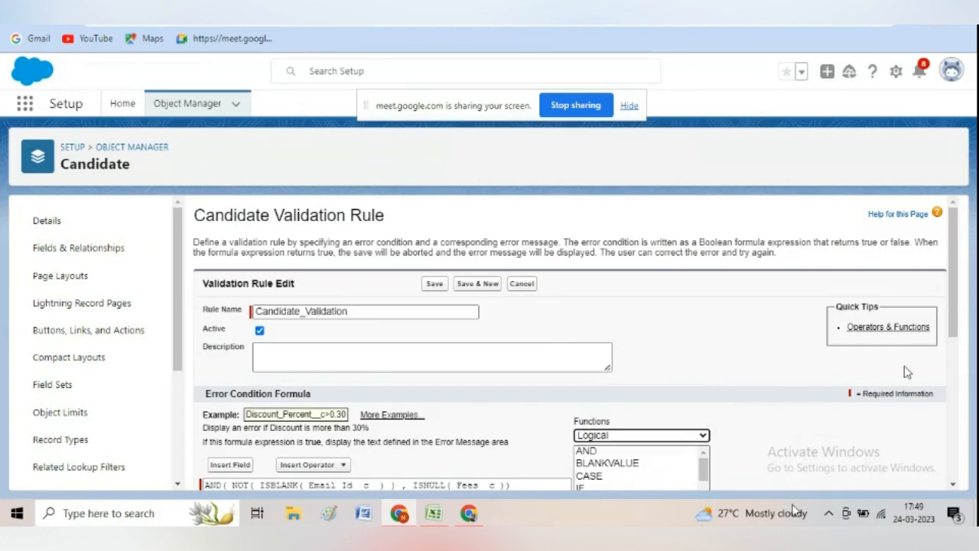
Examine the list of logical functions and the function description with its help link beside the error condition formula
scroll(908, 373, down, 2)
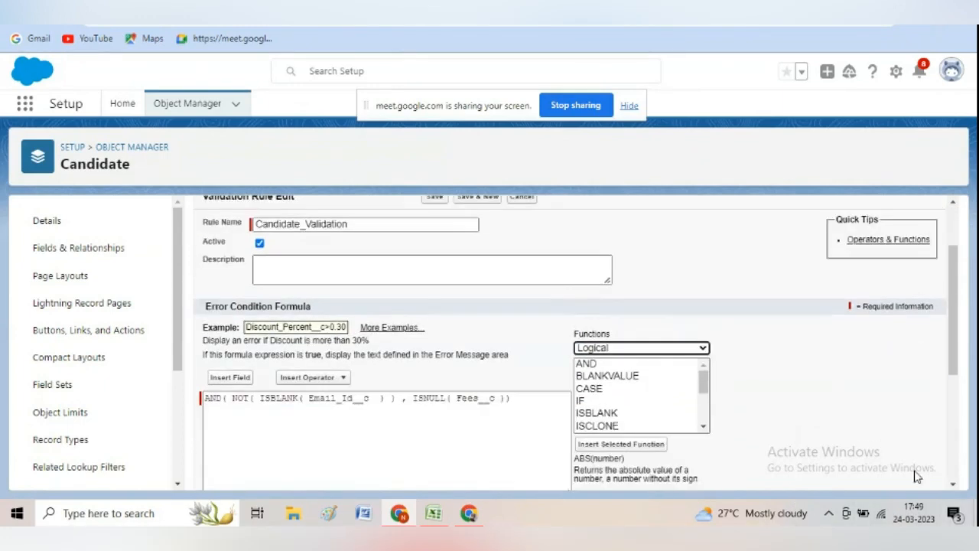
mouse_move(704, 392)
mouse_down()
mouse_move(705, 427)
mouse_move(704, 379)
mouse_move(703, 422)
mouse_move(699, 386)
mouse_up()
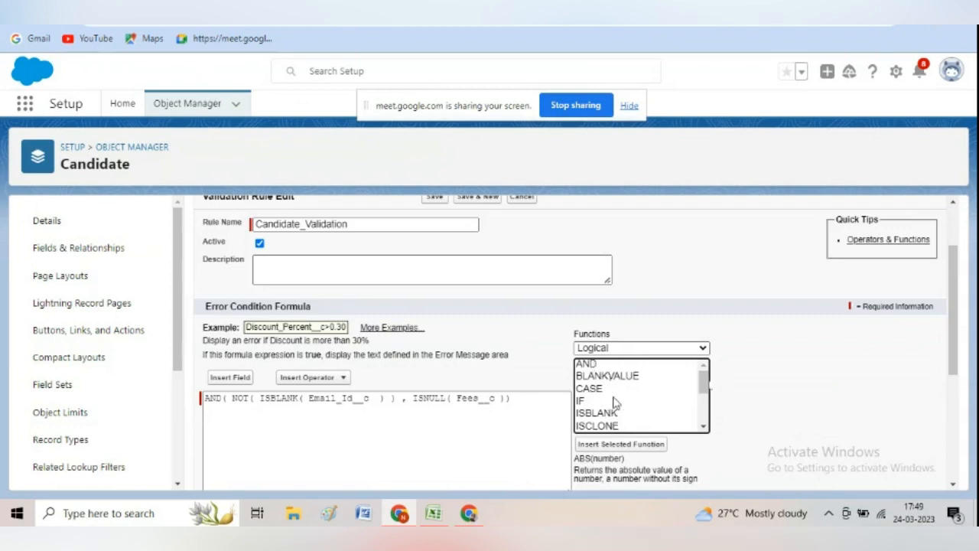
drag(706, 386, 705, 419)
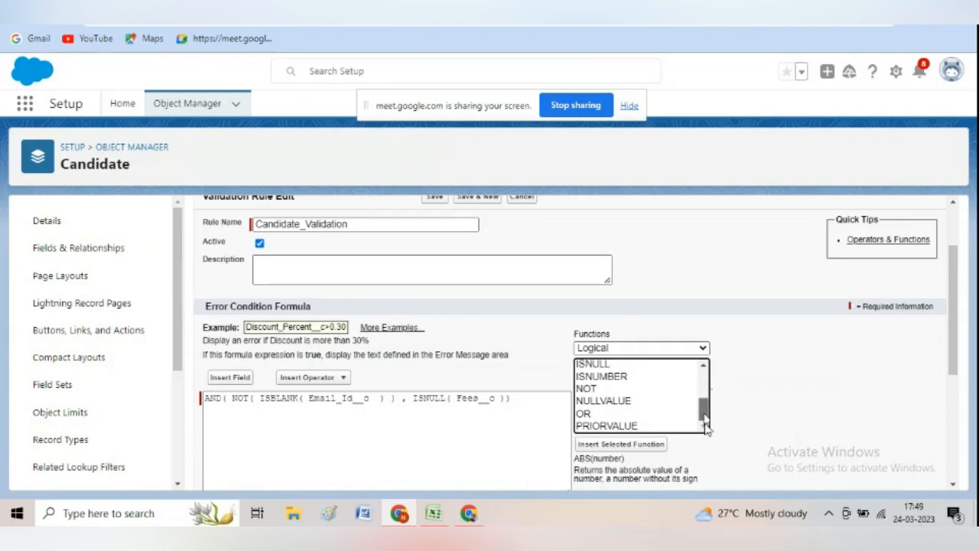
scroll(705, 419, up, 2)
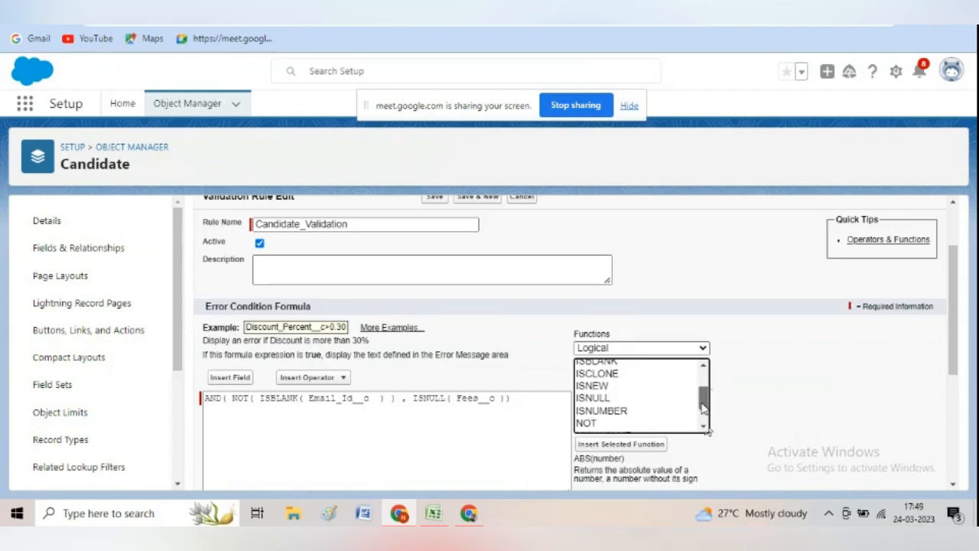
scroll(706, 413, up, 3)
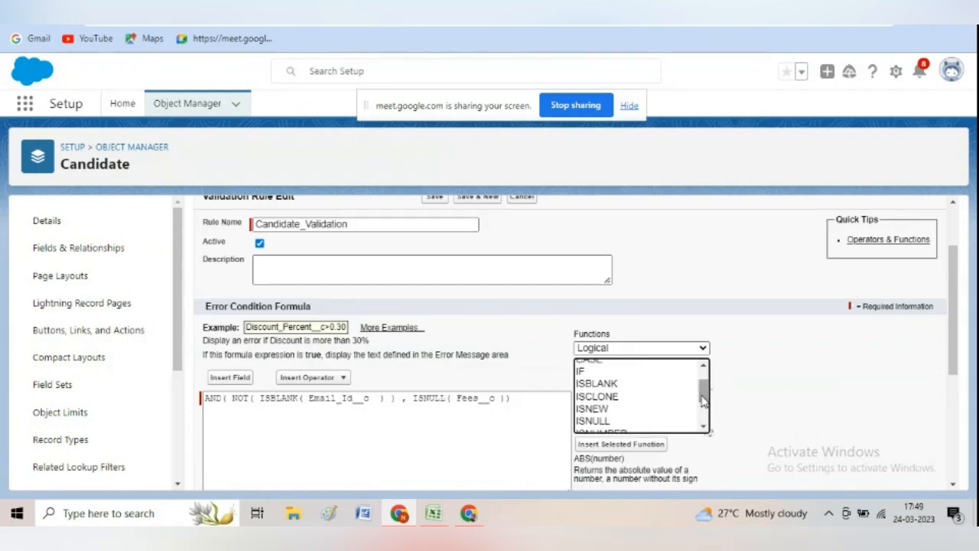
click(953, 485)
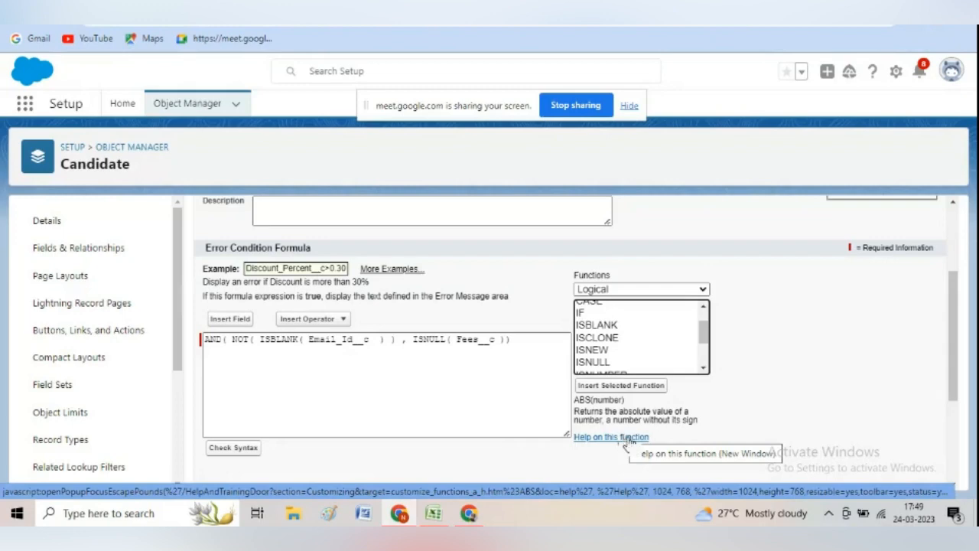
click(625, 439)
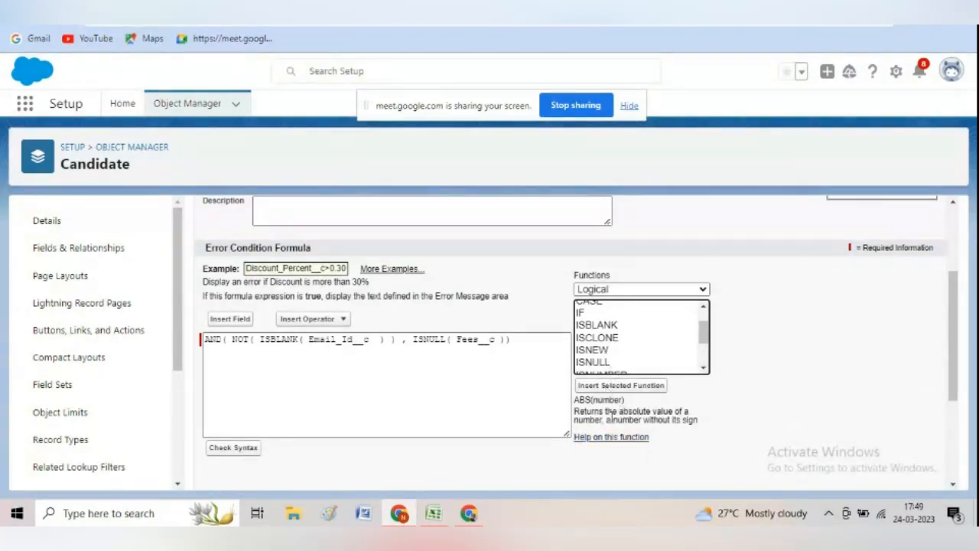
drag(575, 400, 628, 406)
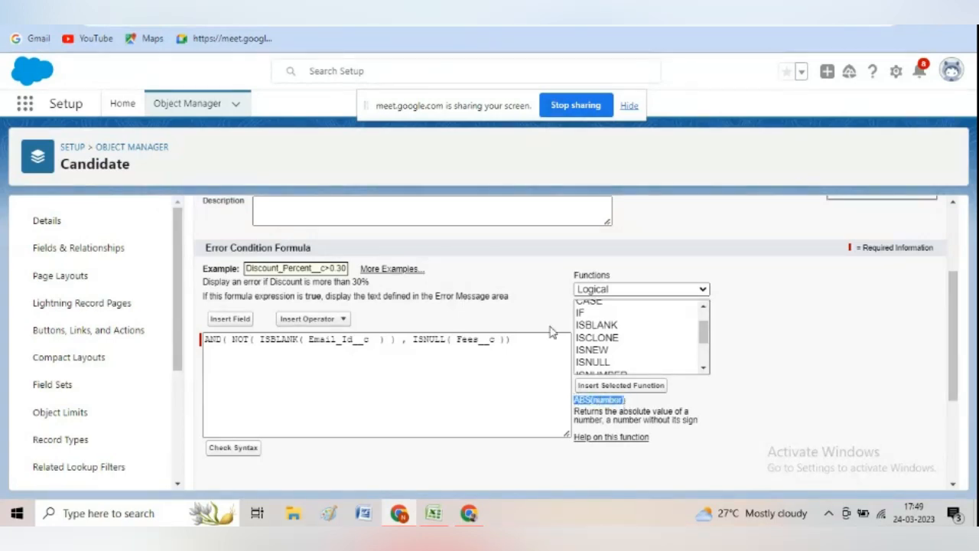
click(368, 67)
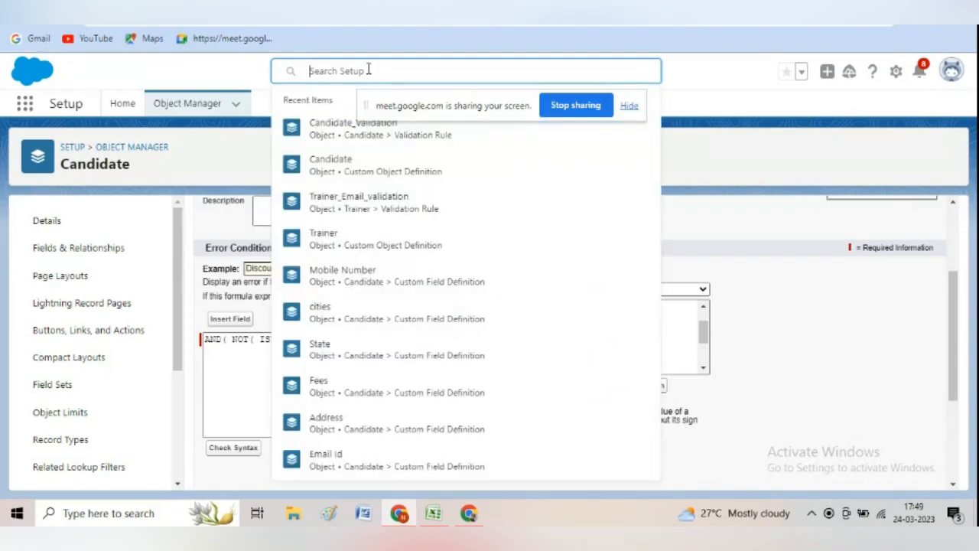
click(696, 150)
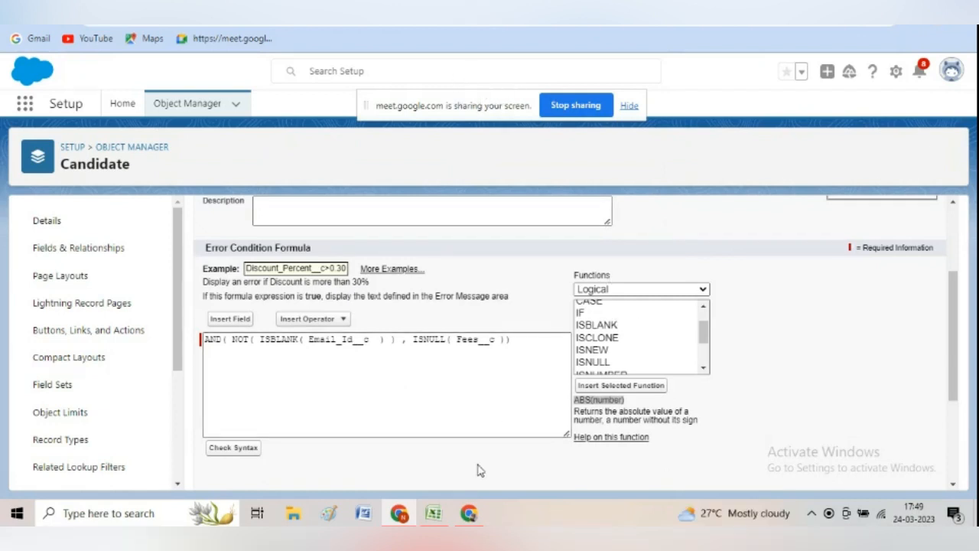
Switch to the Excel workbook and look through Sheet1's validation function notes and its AND, OR and NOT truth table
mouse_move(439, 506)
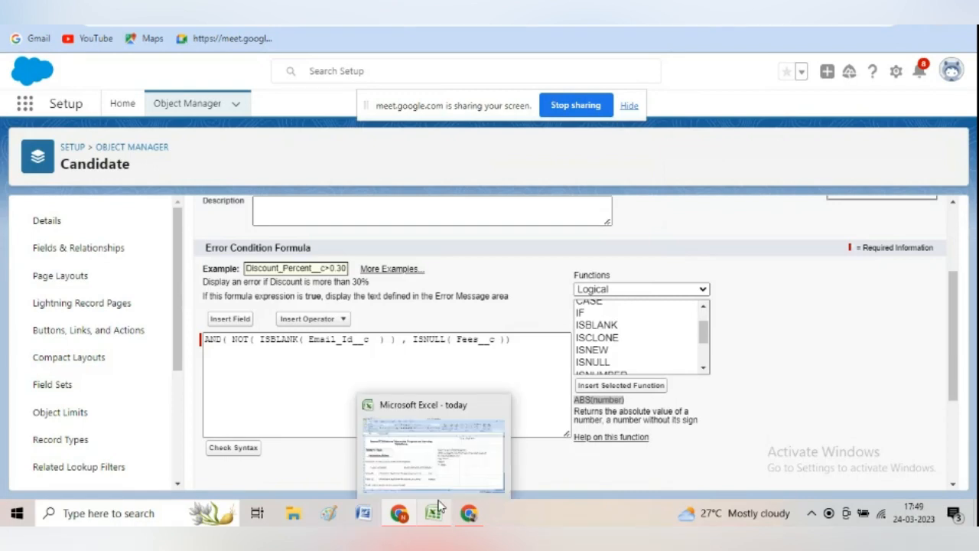
click(433, 511)
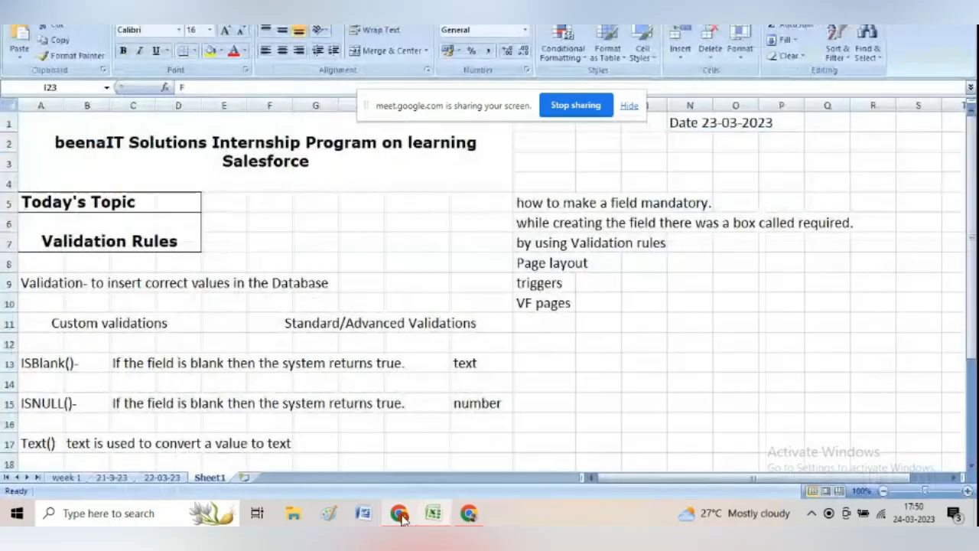
click(697, 339)
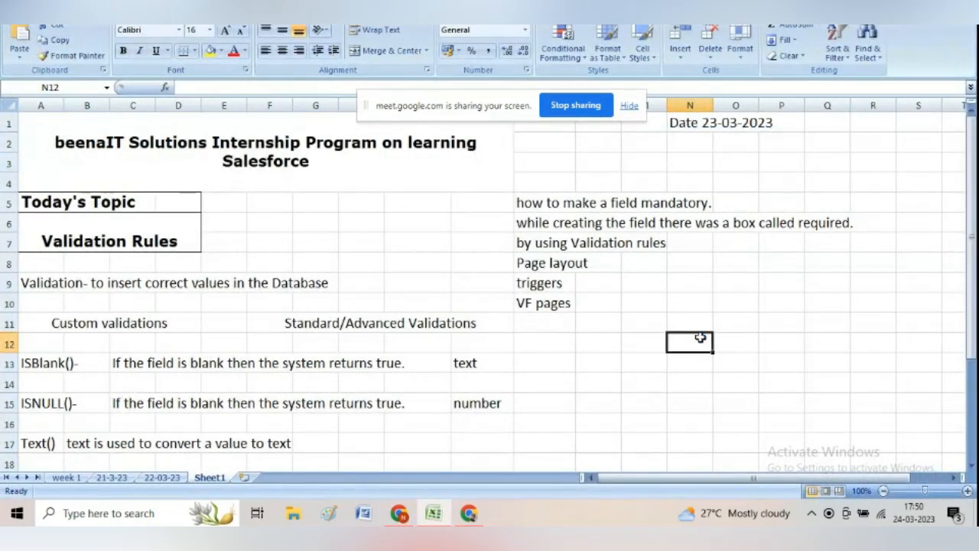
click(972, 459)
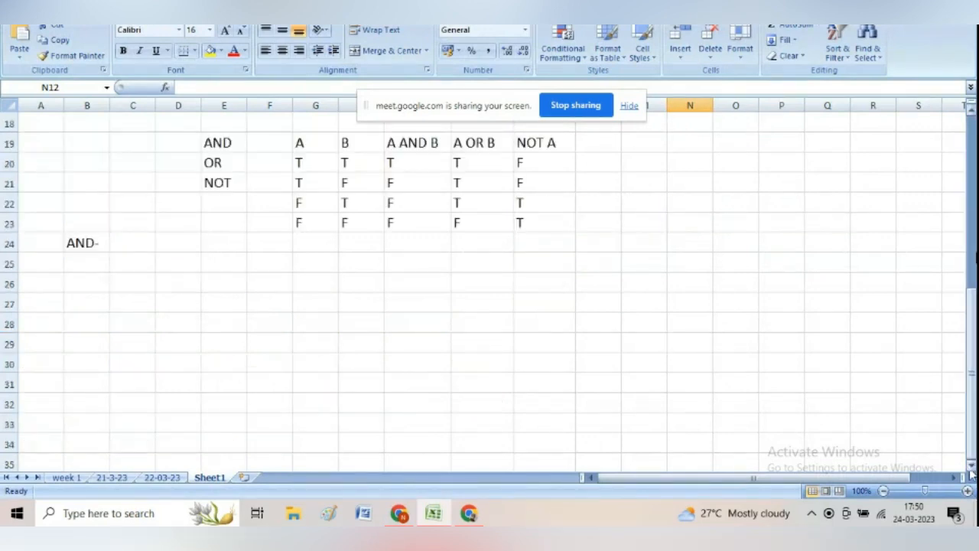
click(970, 177)
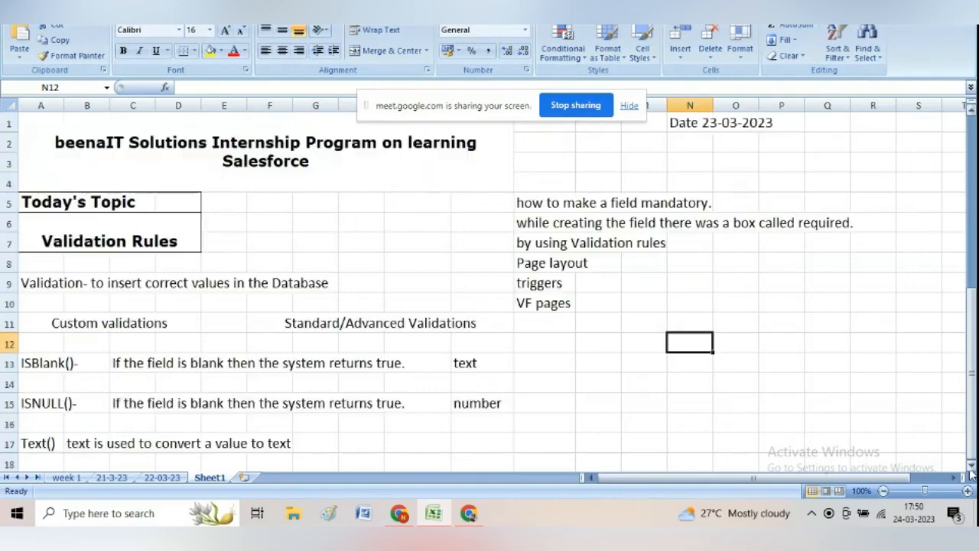